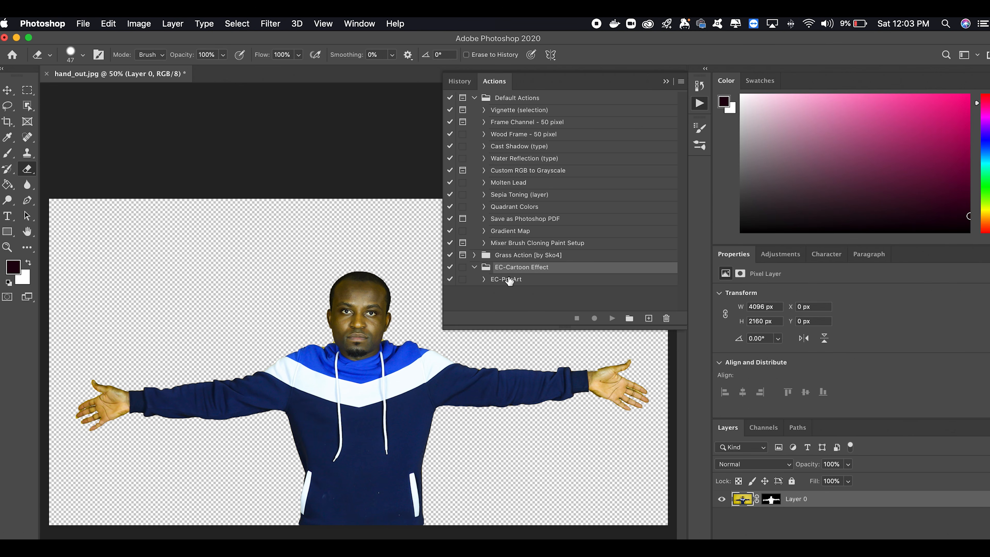
Rename Layer 0 of the cut-out portrait as Layer 1.
double_click(807, 499)
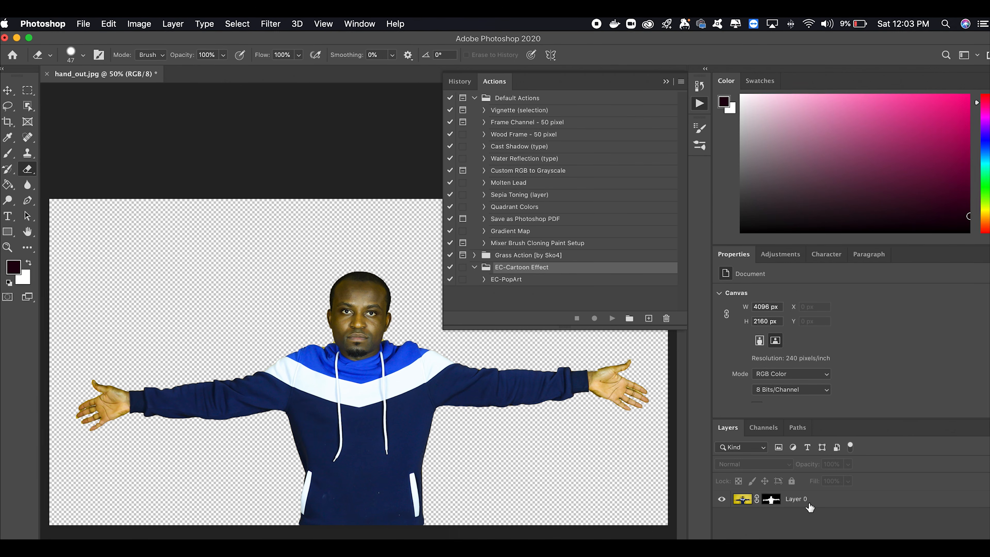
text(Layer)
key(Return)
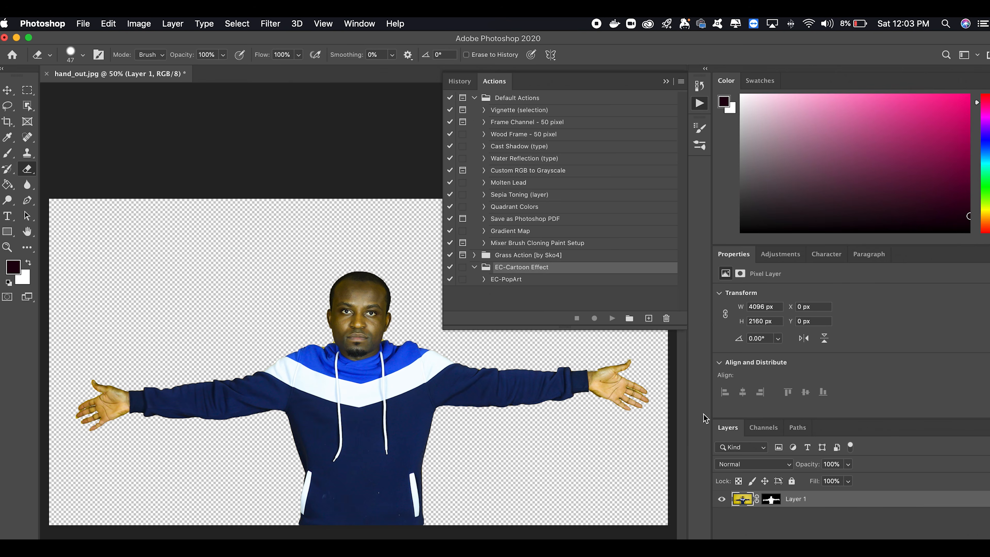
Run the EC-PopArt action from the EC-Cartoon Effect set on Layer 1 and inspect the cartoon face up close.
click(511, 280)
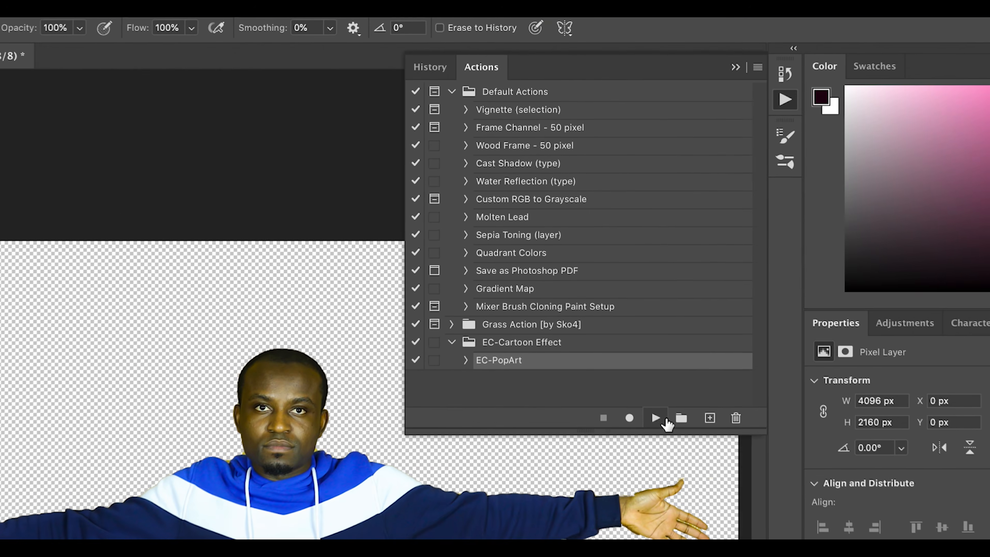
click(657, 419)
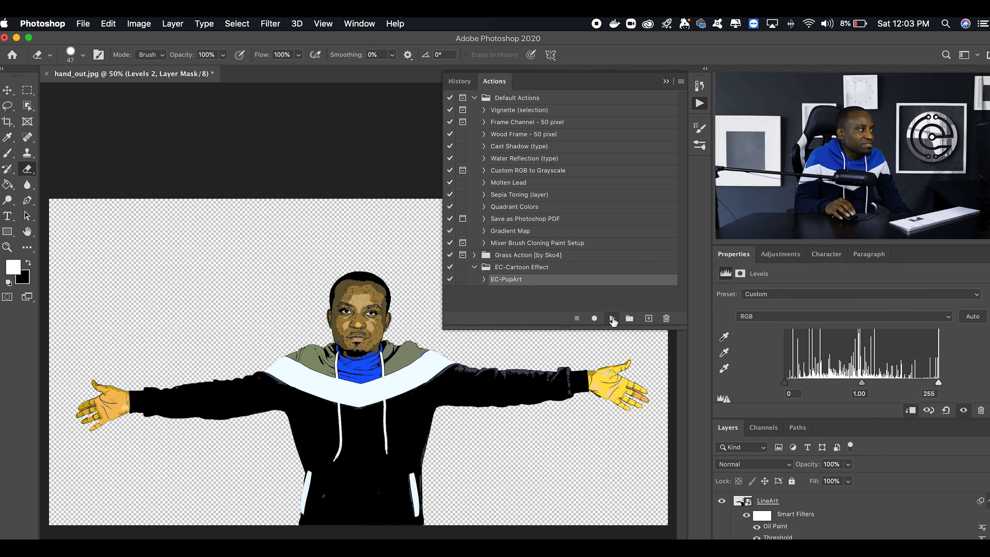
click(702, 103)
key(super+equal)
key(super+equal)
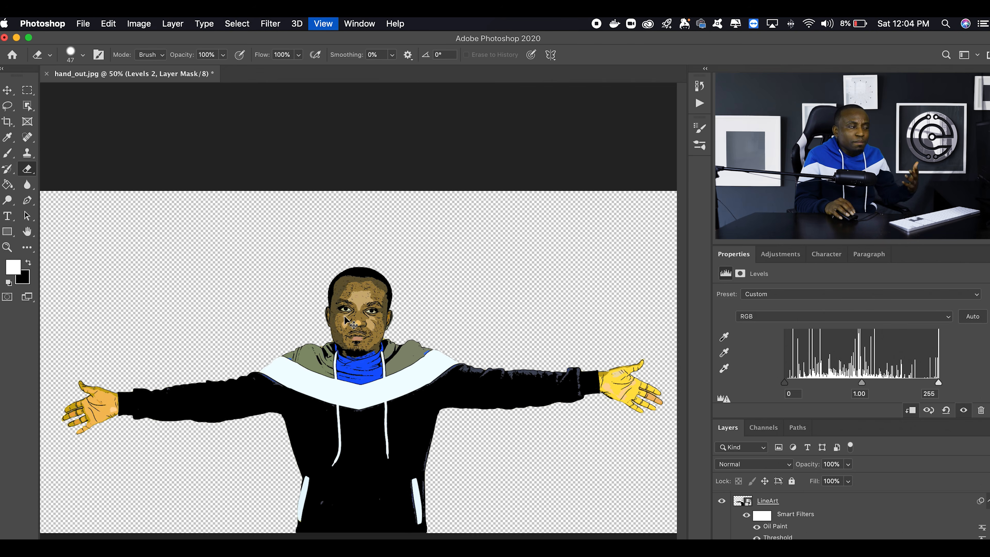
scroll(348, 322, up, 5)
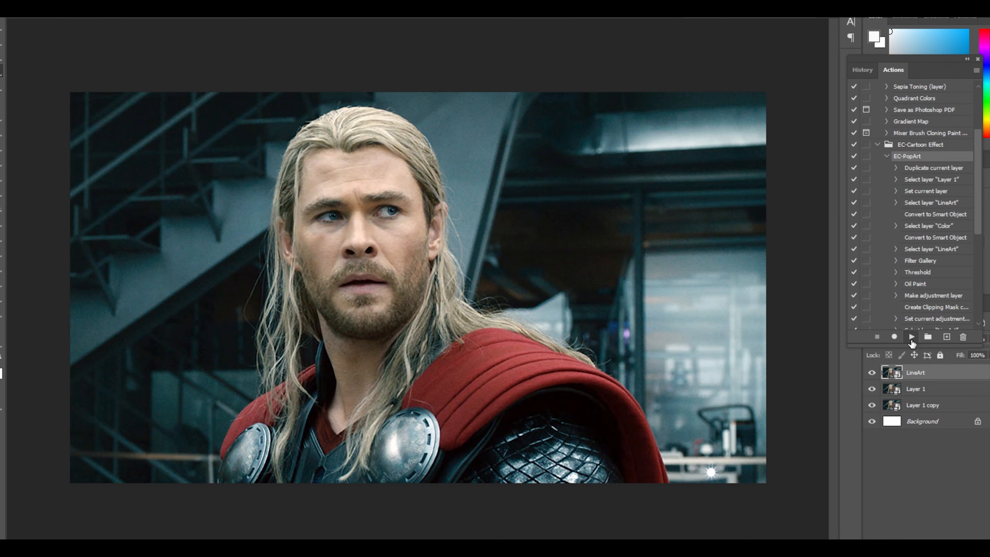
Run the EC-PopArt action on the long-haired warrior image and place Layer 1 copy directly above the Color layer, clipped to it.
click(912, 337)
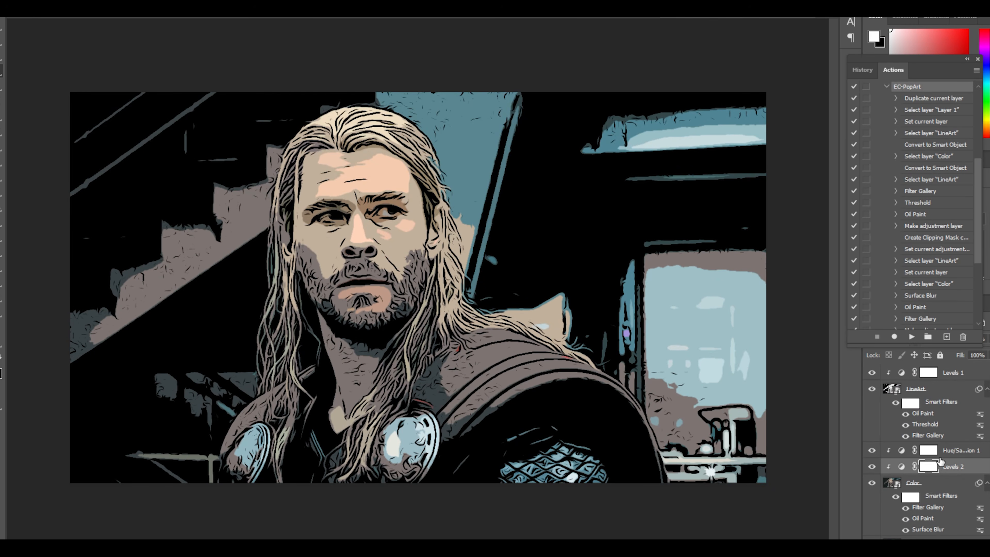
scroll(929, 517, down, 1)
drag(922, 534, 914, 467)
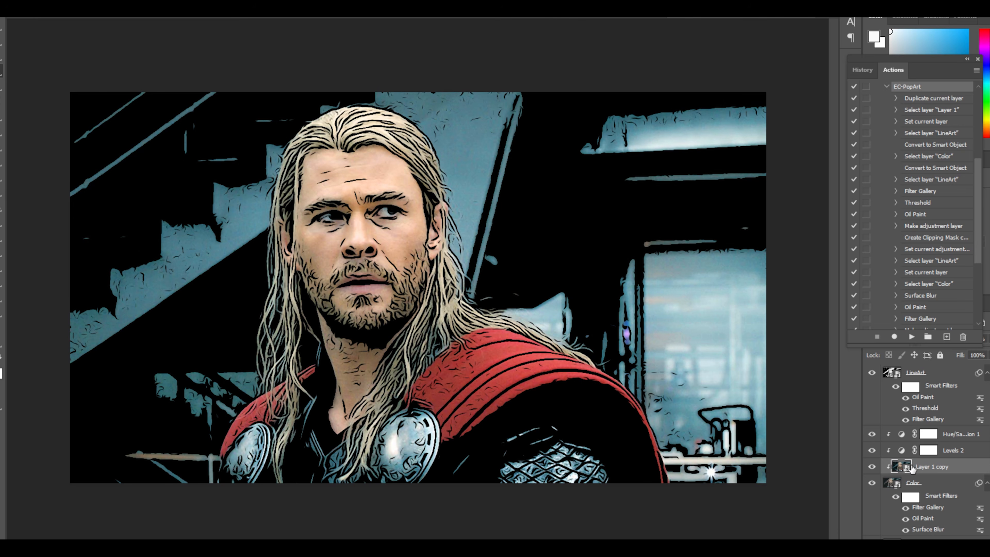
Toggle the visibility of Layer 1 copy to compare the image with and without the original colors.
click(873, 470)
click(873, 470)
click(872, 470)
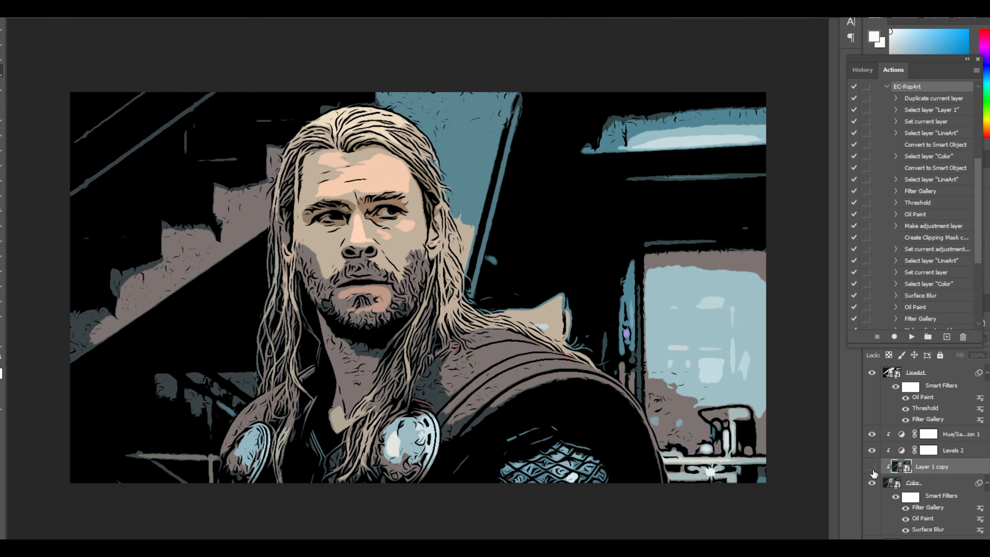
click(872, 470)
click(873, 470)
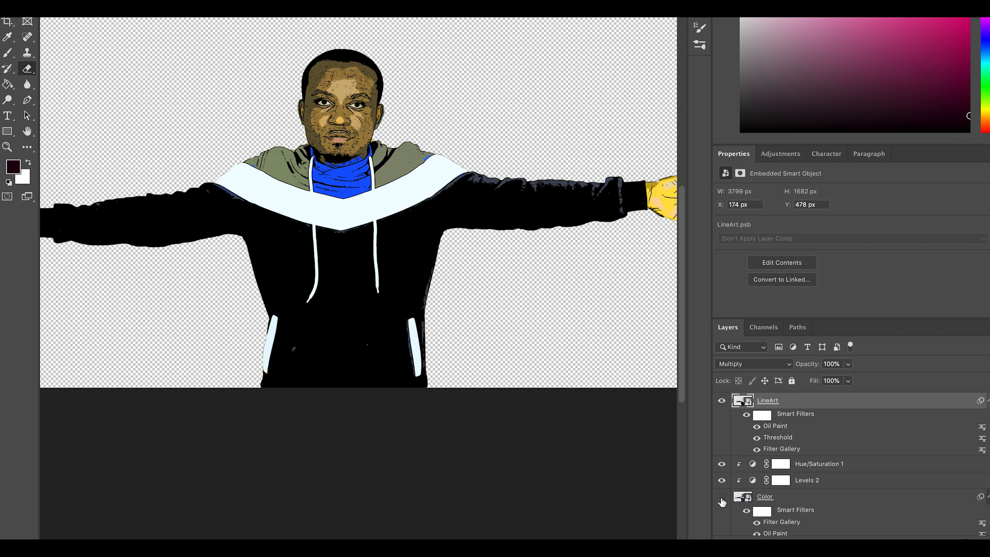
Hide the Color layer of the hoodie portrait and examine the black-and-white line art alone across the whole image.
click(721, 499)
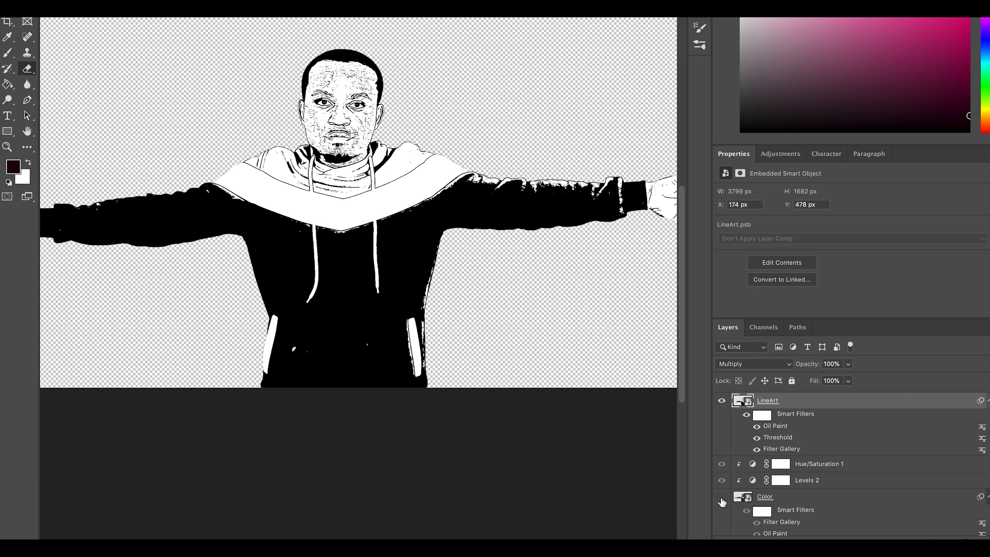
scroll(518, 345, up, 5)
scroll(519, 345, left, 5)
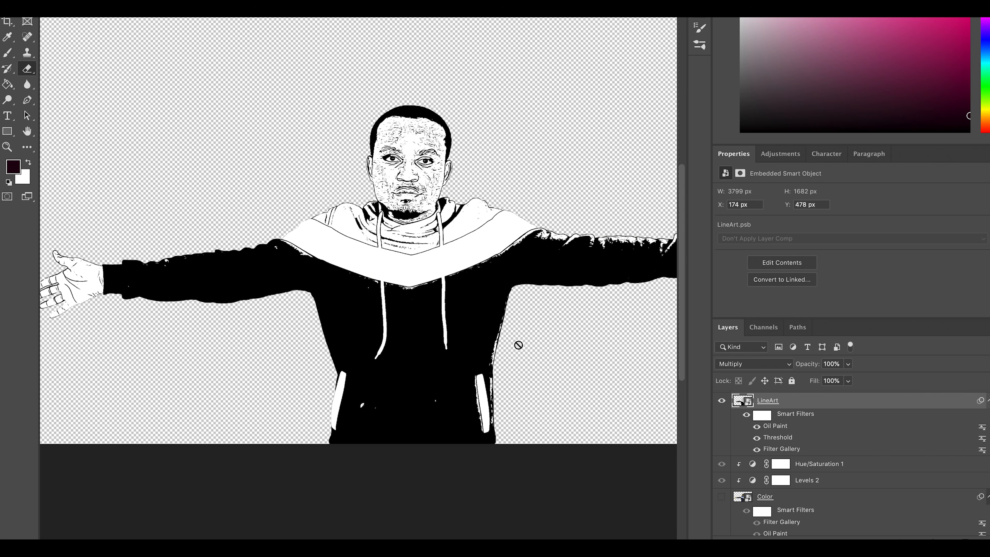
key(ctrl+0)
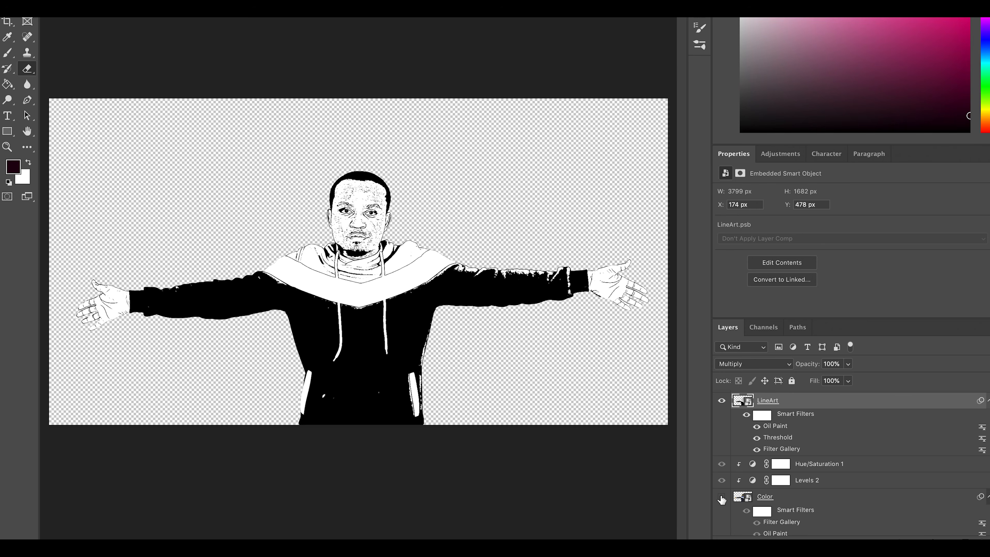
Show the Color layer again and toggle the LineArt and Color layers to compare what each one contributes.
click(721, 498)
click(721, 401)
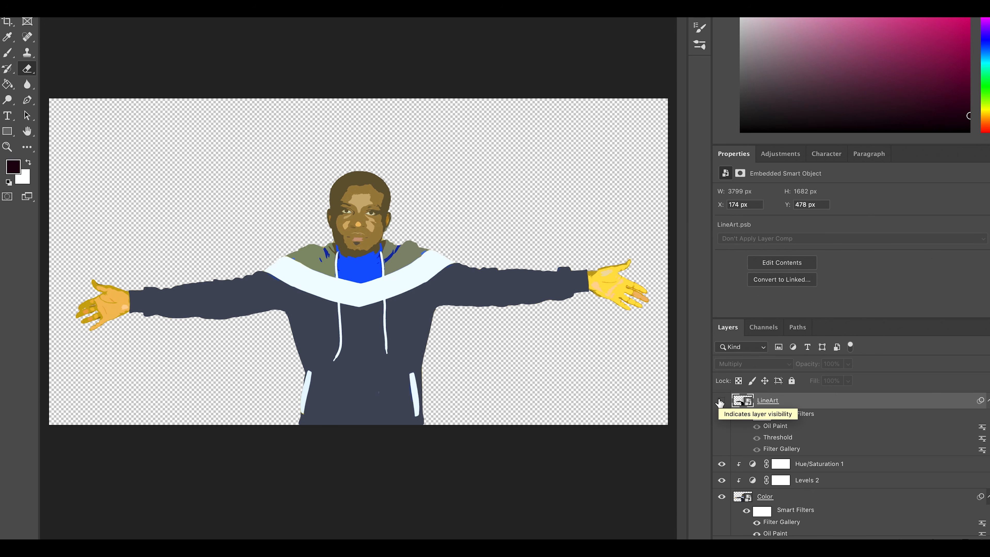
click(721, 401)
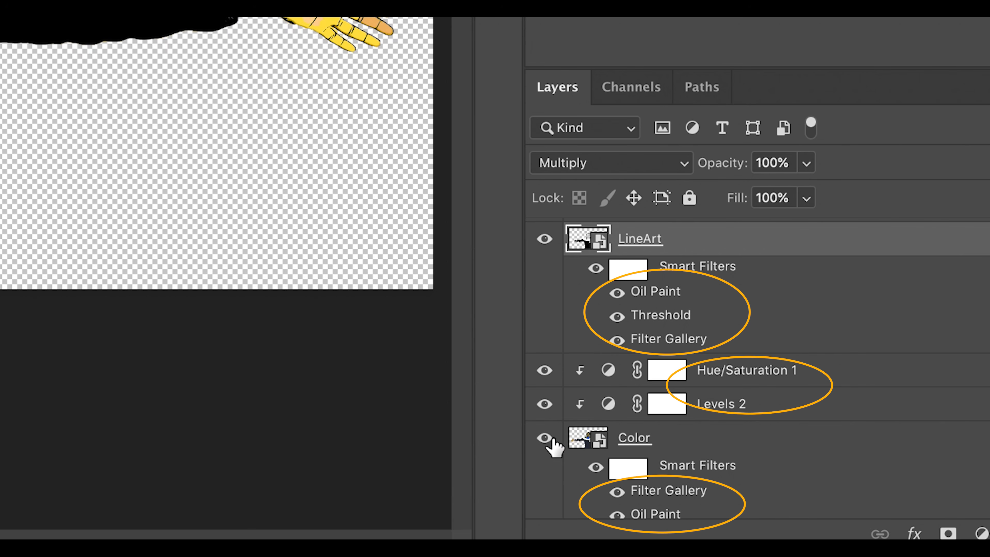
click(545, 438)
click(545, 438)
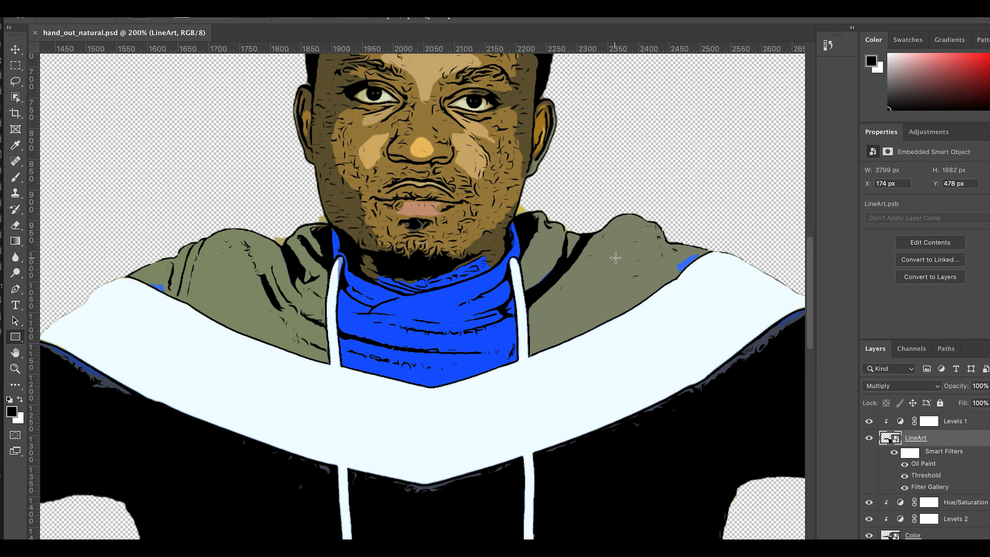
Rasterize the LineArt smart object in hand_out_natural.psd by starting to erase on it with the Eraser tool.
scroll(615, 257, up, 6)
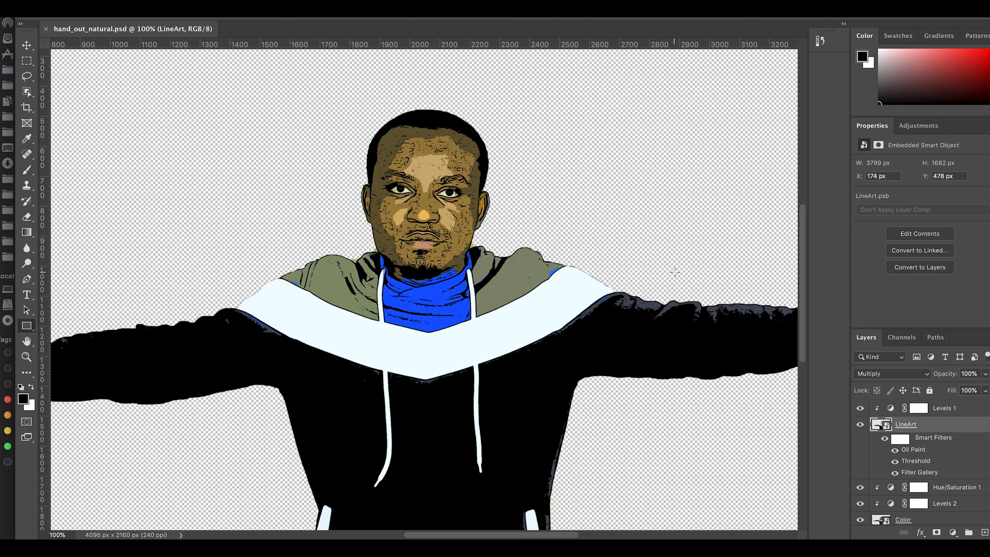
key(super+plus)
scroll(613, 248, up, 6)
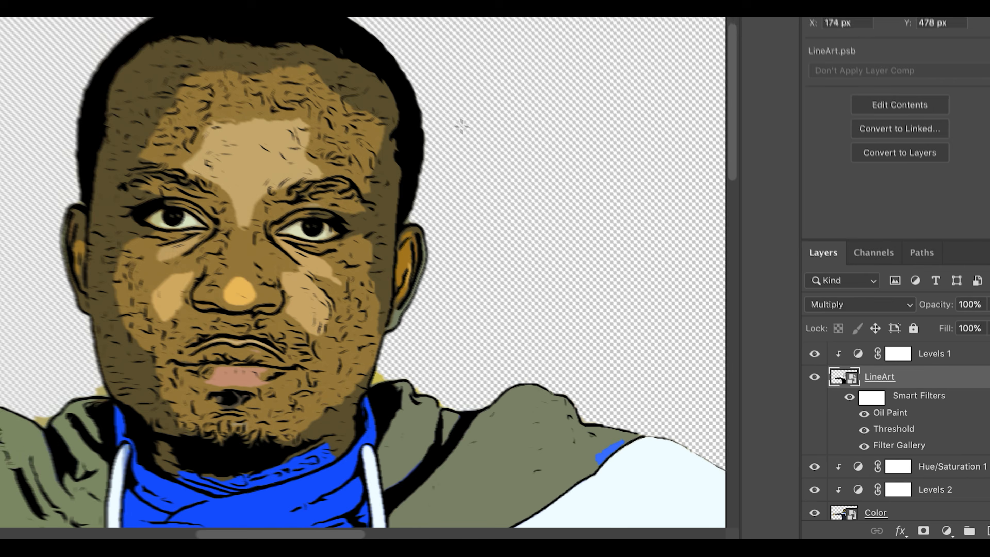
scroll(462, 126, down, 1)
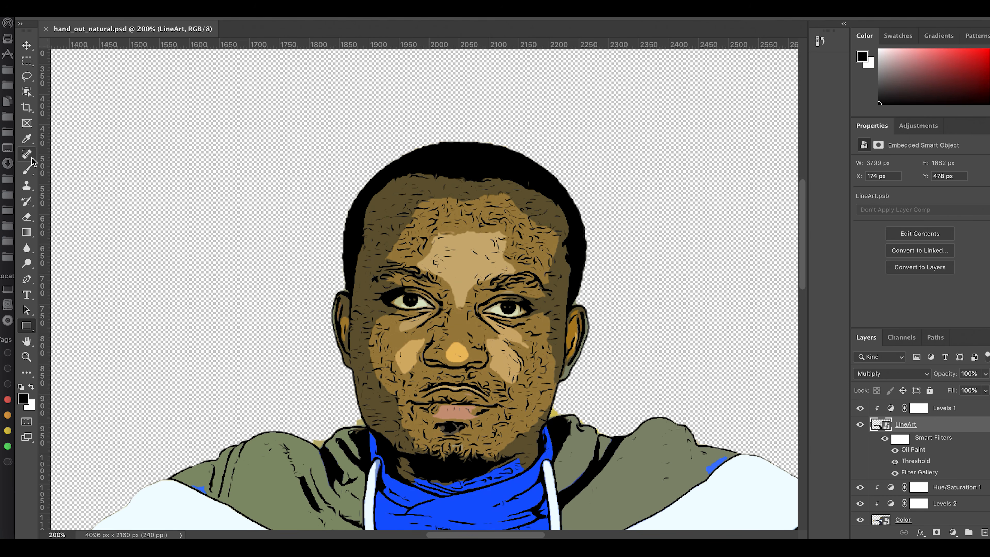
click(29, 156)
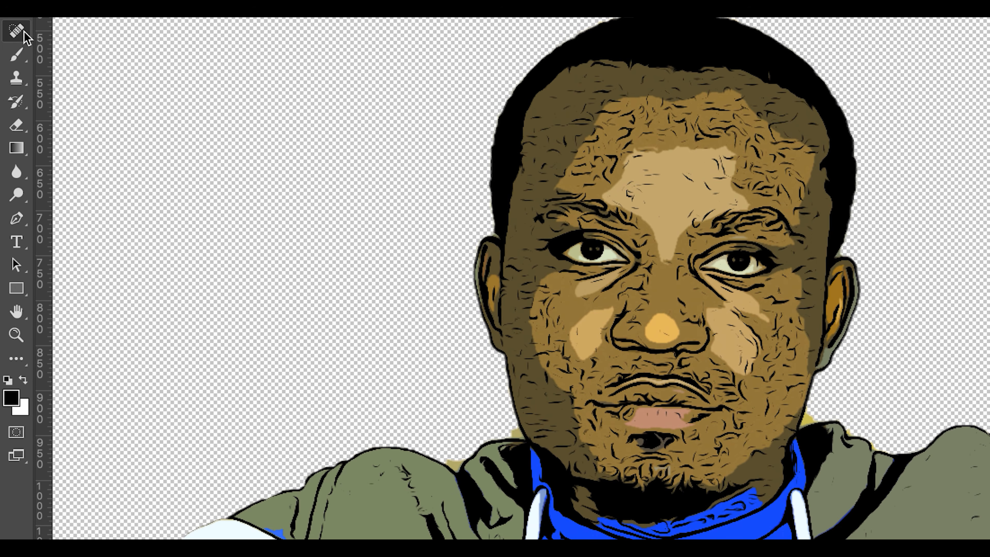
click(19, 127)
click(65, 124)
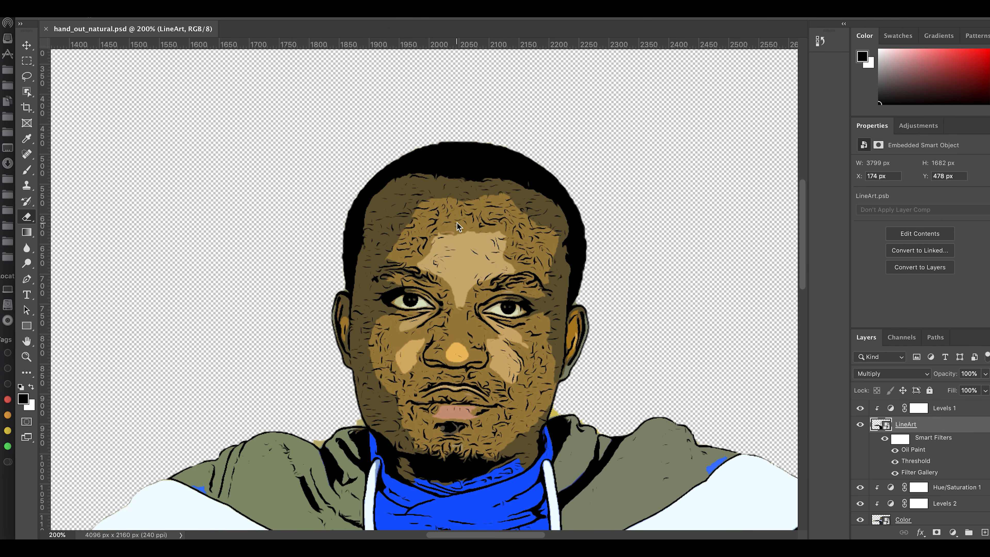
click(756, 176)
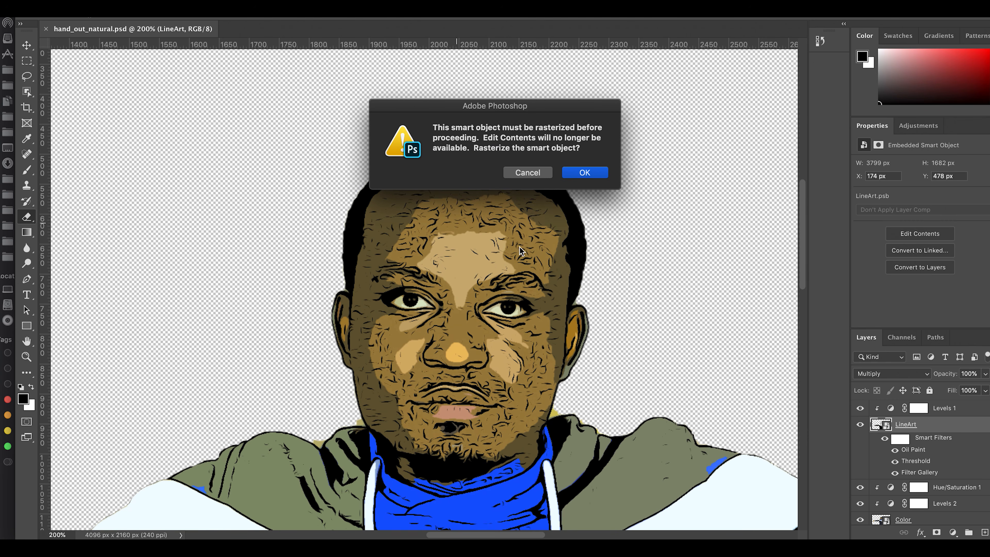
click(582, 174)
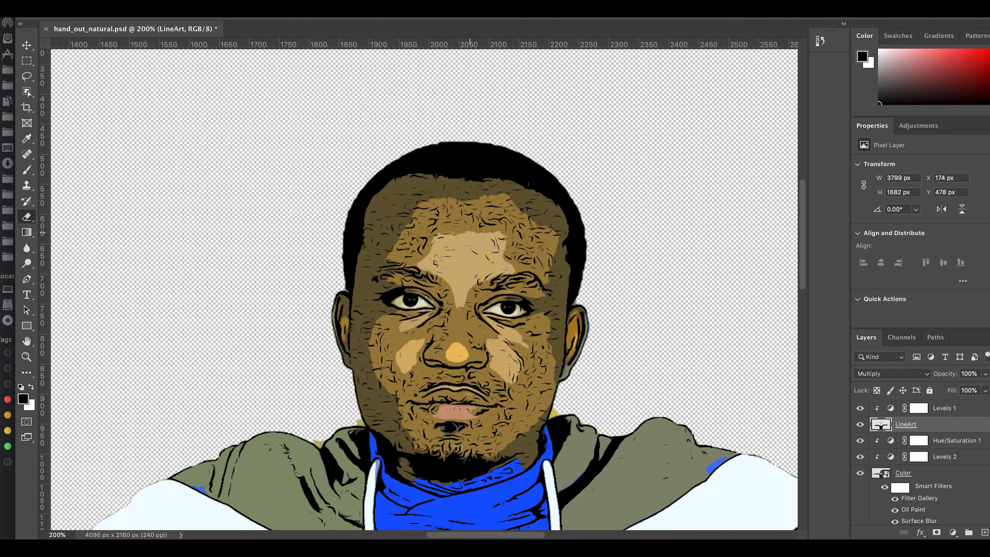
Erase the stray lines from the forehead, cheeks, nose and chin on the LineArt layer, reducing the eraser size to 22 for finer areas.
drag(462, 209, 447, 213)
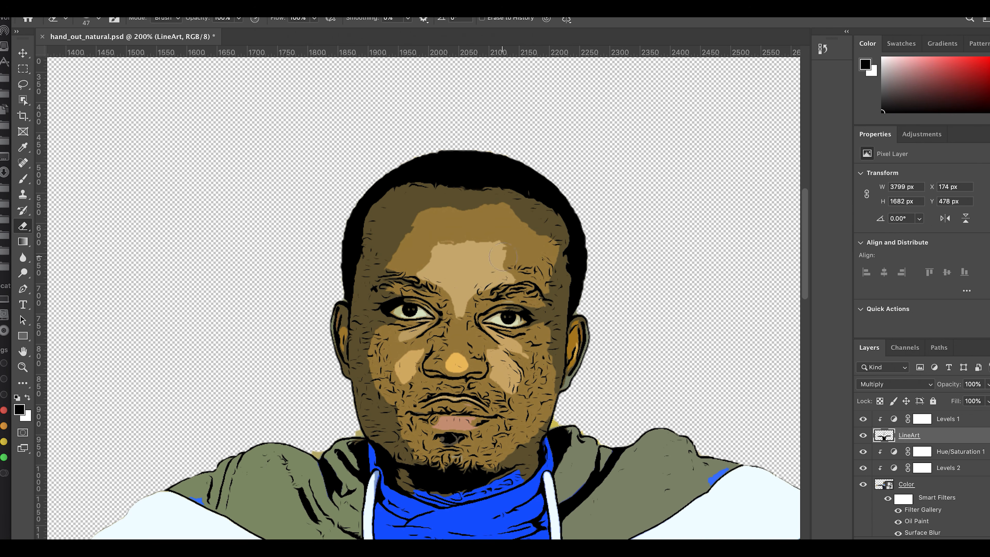
drag(539, 270, 518, 272)
click(99, 19)
drag(94, 57, 88, 57)
mouse_move(362, 384)
mouse_down()
mouse_move(361, 405)
mouse_move(393, 378)
mouse_up()
drag(417, 454, 459, 457)
scroll(412, 309, down, 3)
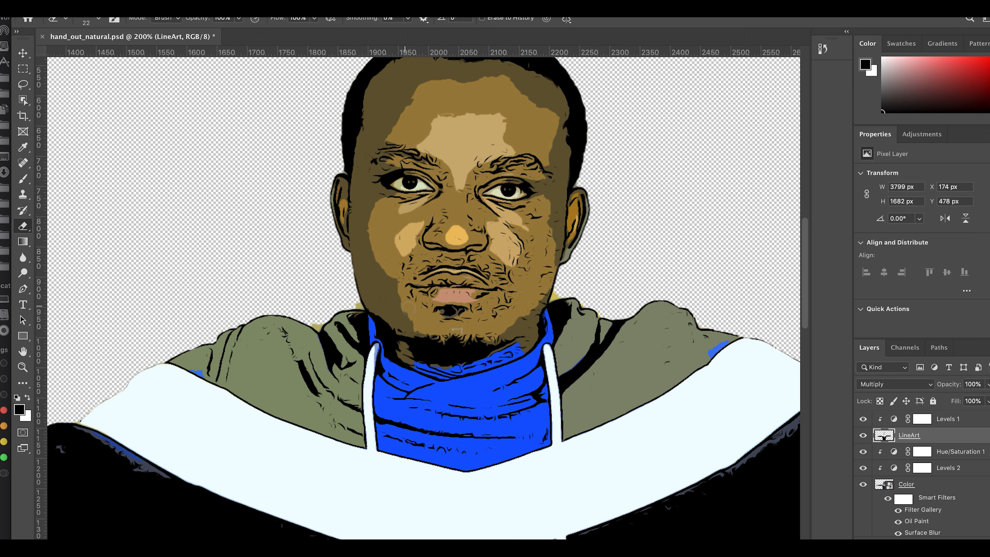
drag(434, 222, 521, 287)
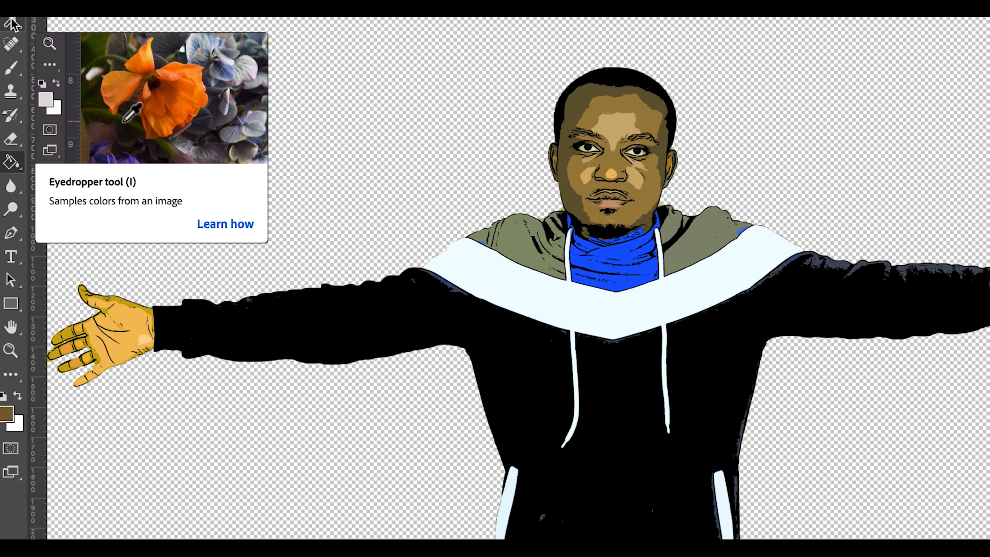
Sample the brown skin color from the cheek and rasterize the Color smart object for filling with the Paint Bucket tool.
click(11, 21)
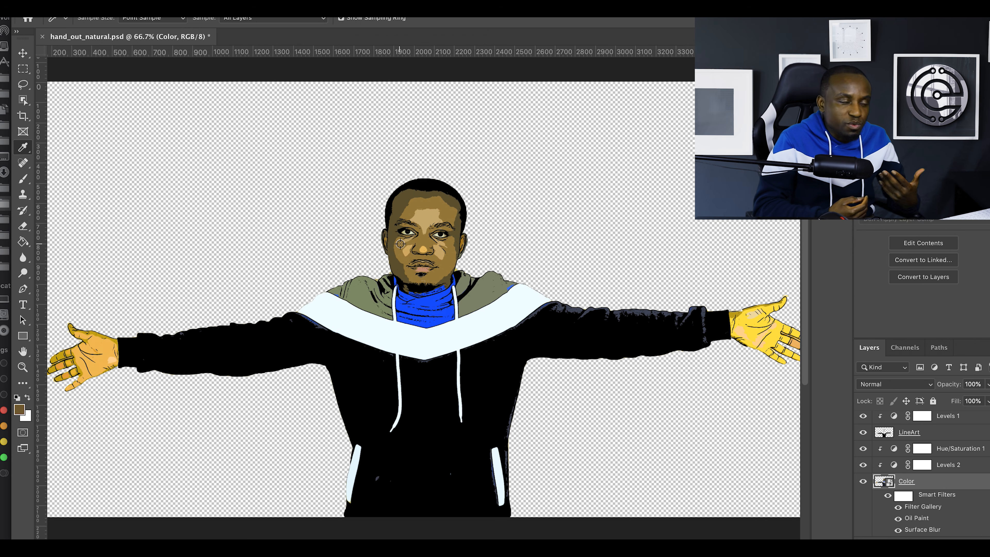
click(401, 243)
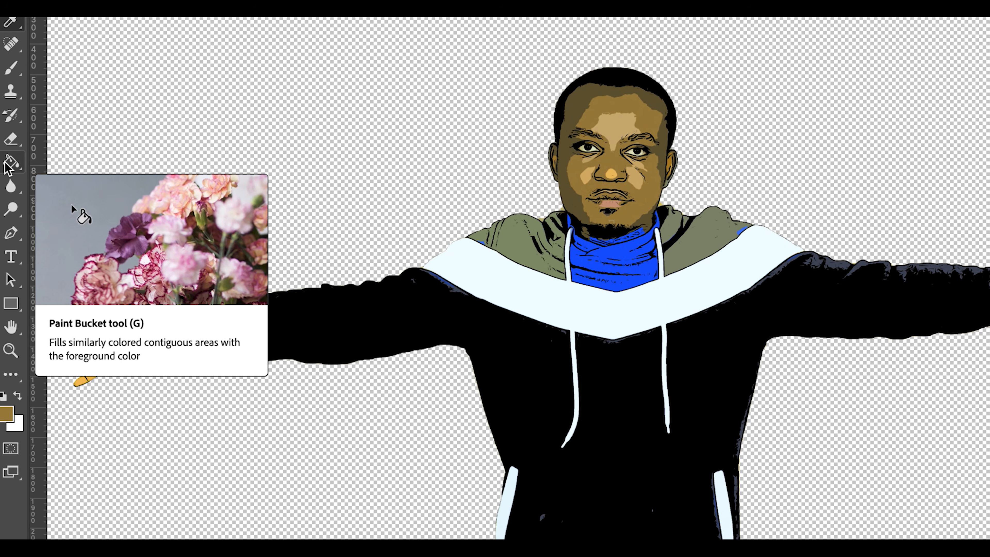
click(8, 164)
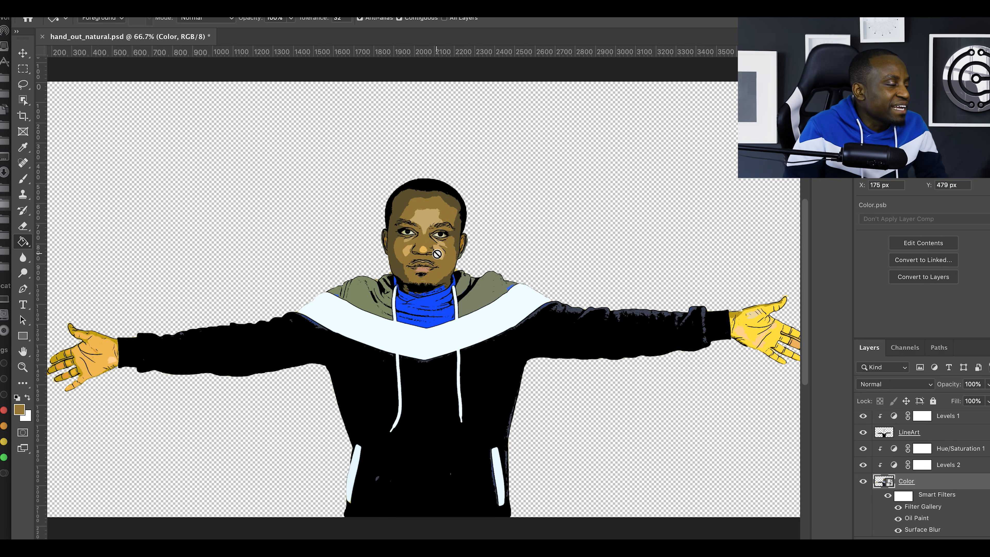
click(438, 254)
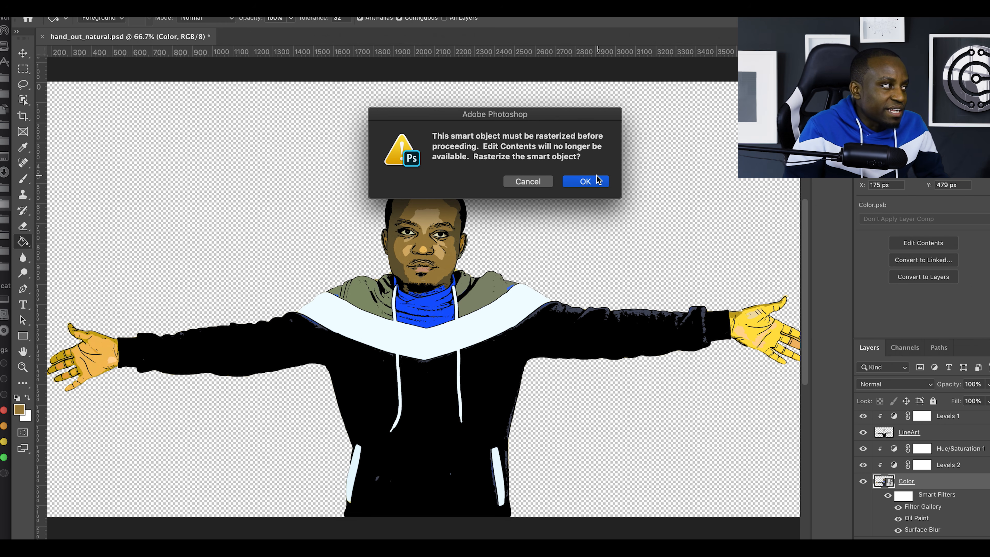
click(585, 181)
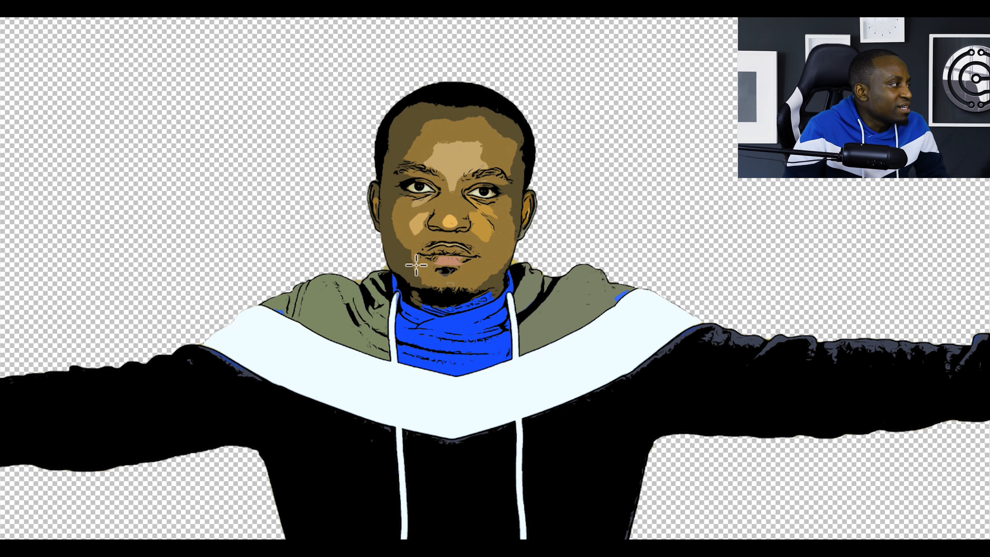
Fill the light patches on the cheek, forehead, nose and under-eye area, the lips and the dark forehead edge with the skin color.
click(431, 224)
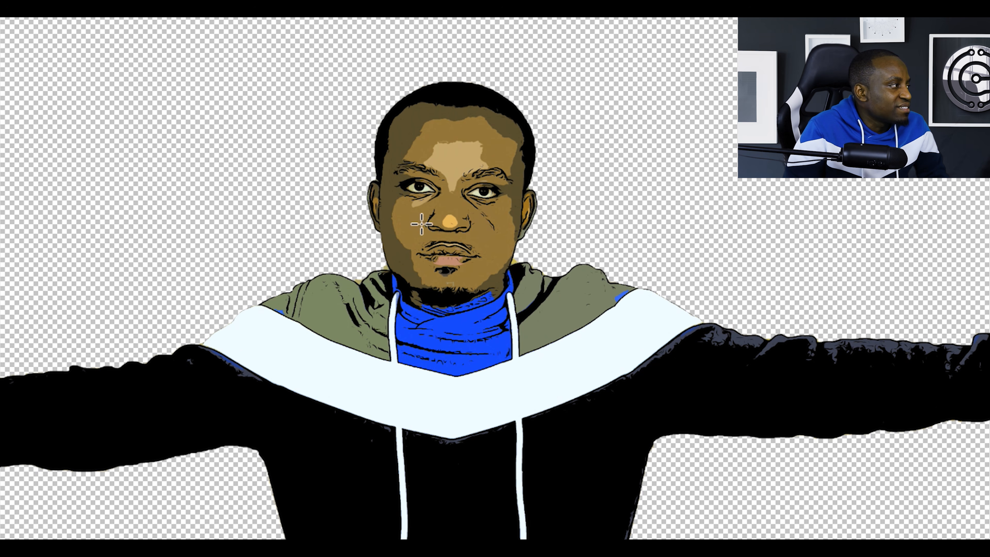
click(451, 162)
click(450, 222)
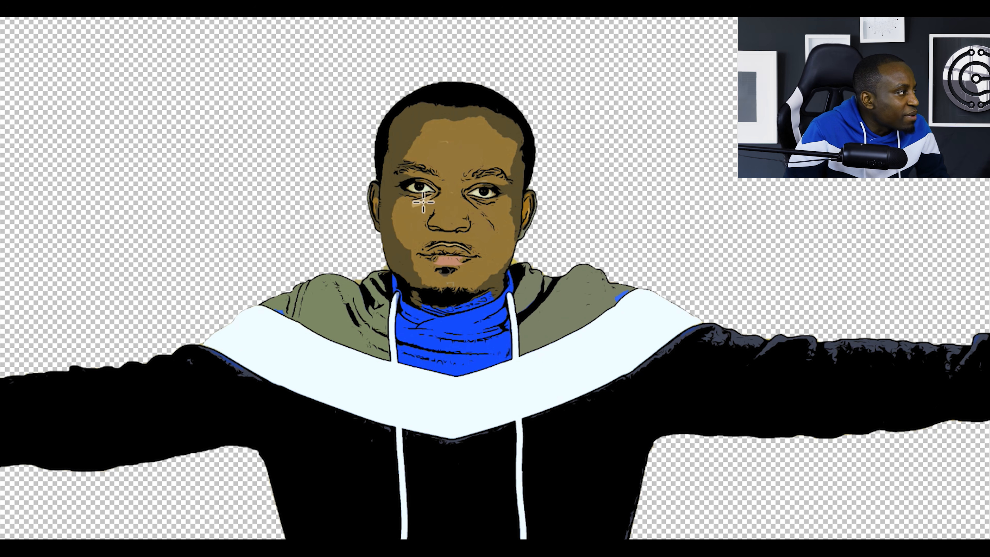
click(421, 204)
click(449, 259)
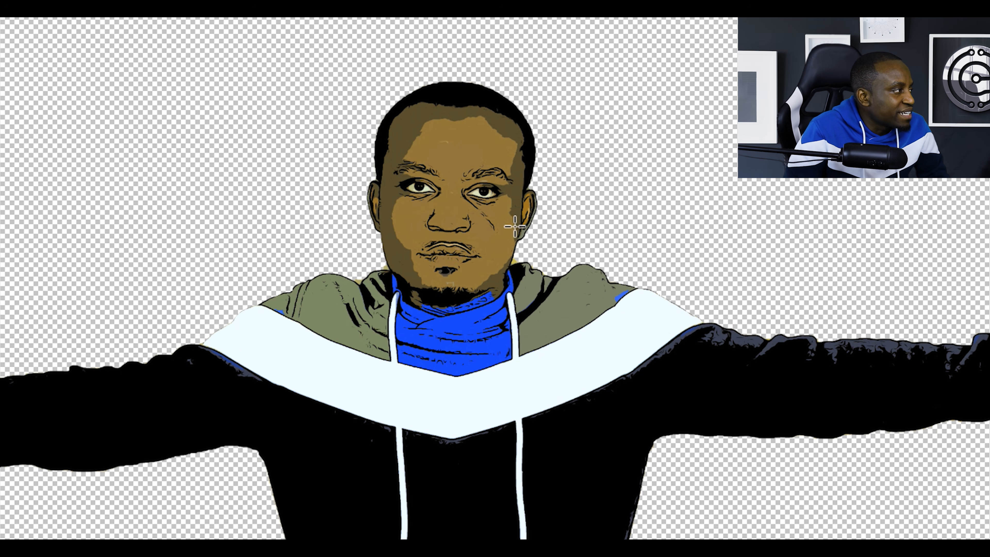
click(443, 113)
key(super+minus)
key(super+minus)
key(super+plus)
key(super+plus)
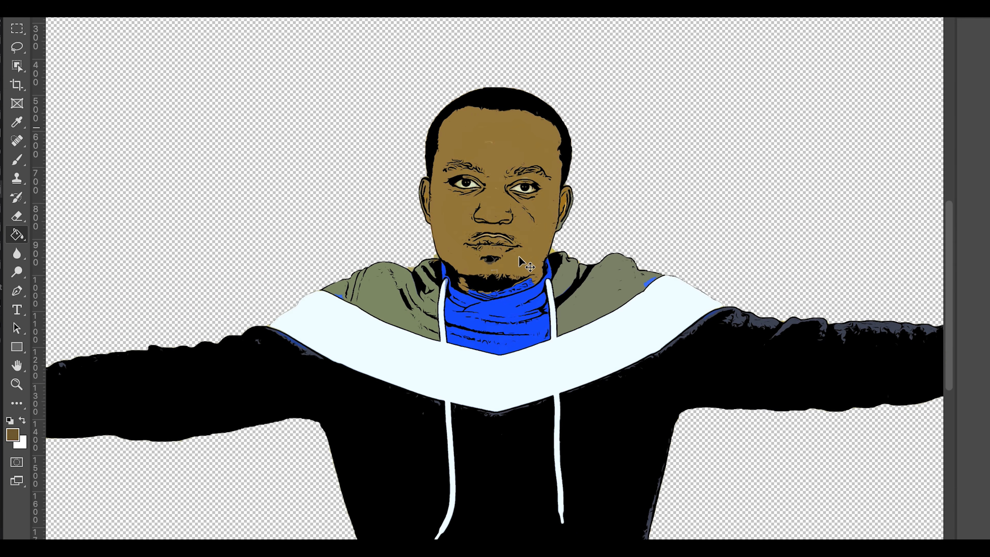
Sample the bright blue from the scarf and fill both olive sides of the hood with it using the Paint Bucket tool.
key(super+minus)
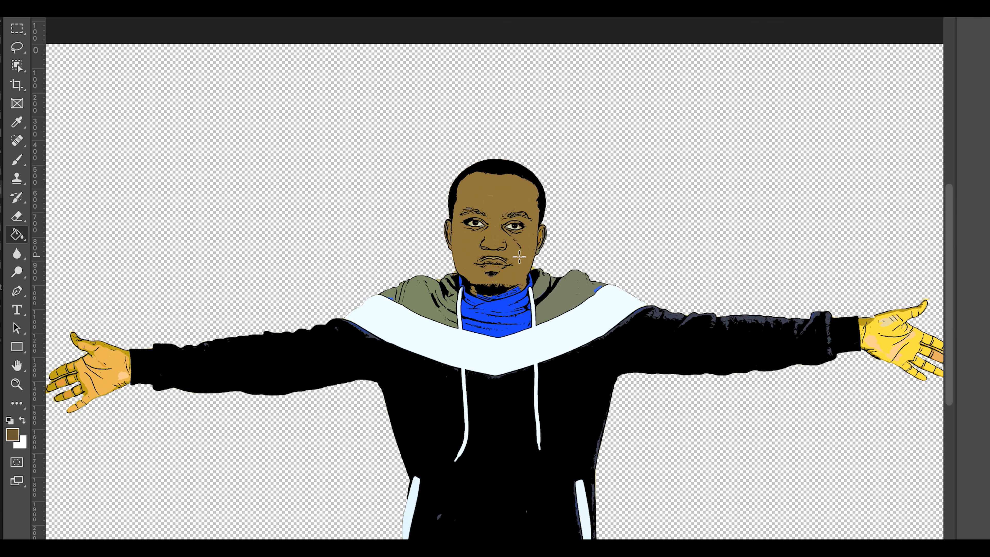
key(i)
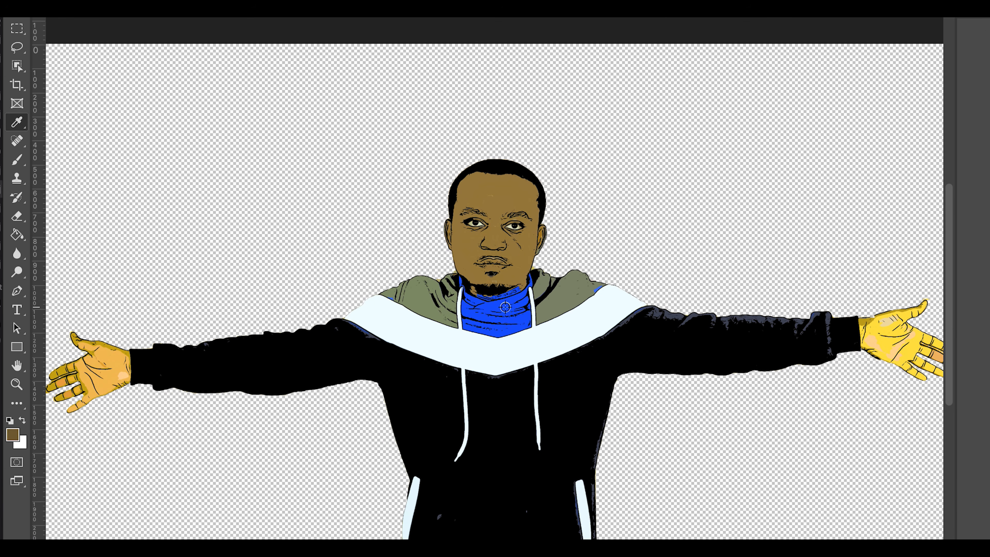
click(15, 236)
click(430, 301)
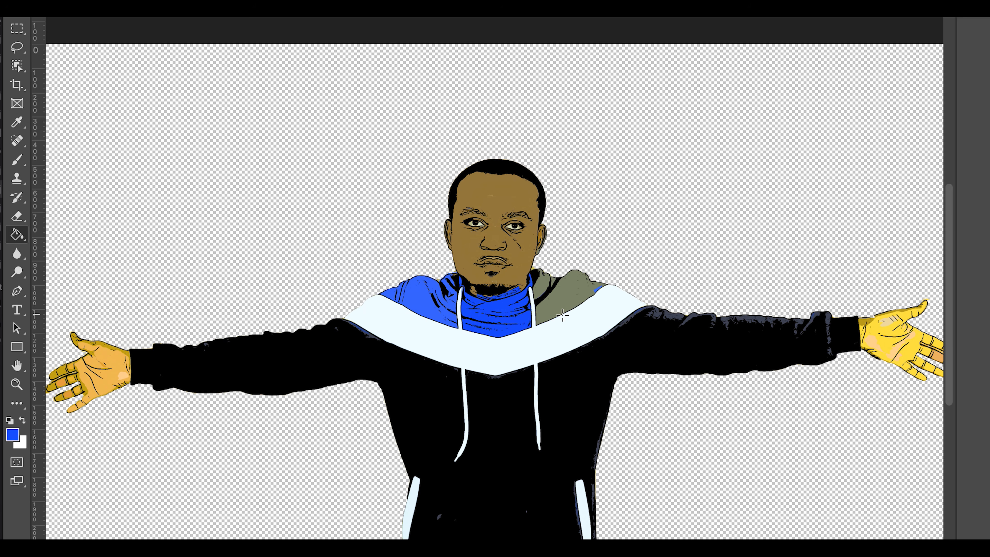
click(552, 296)
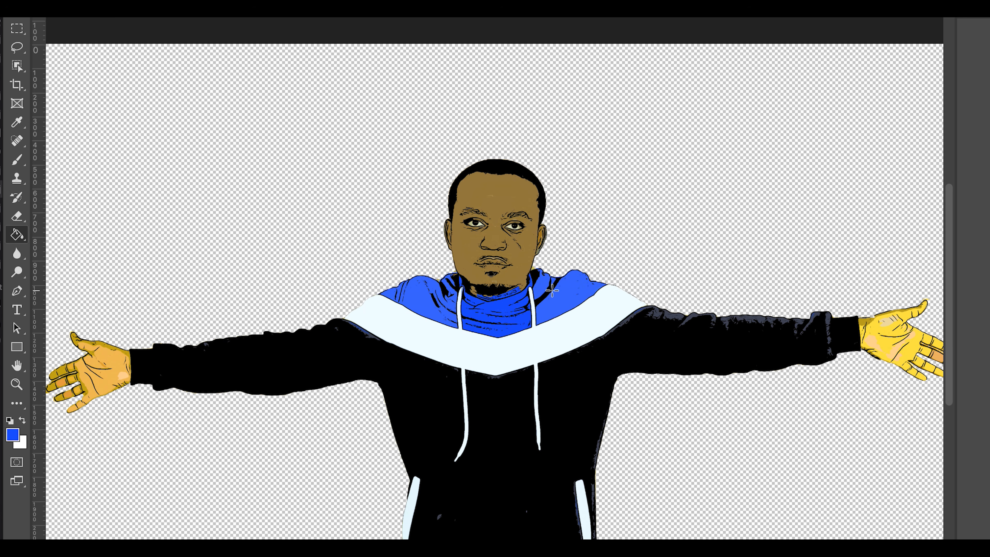
key(super+minus)
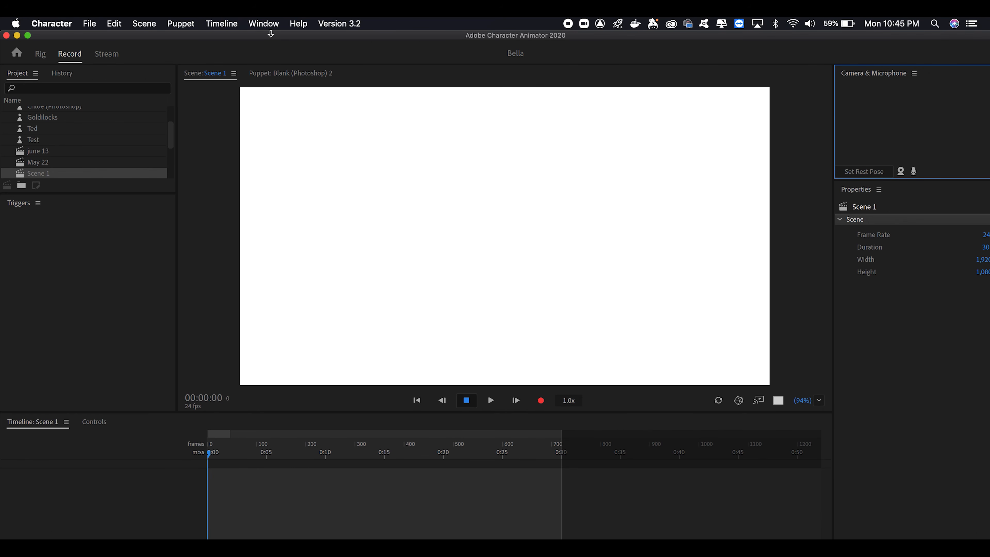
Switch to Character Animator, show its Welcome window and open the full online collection of example puppets.
click(264, 24)
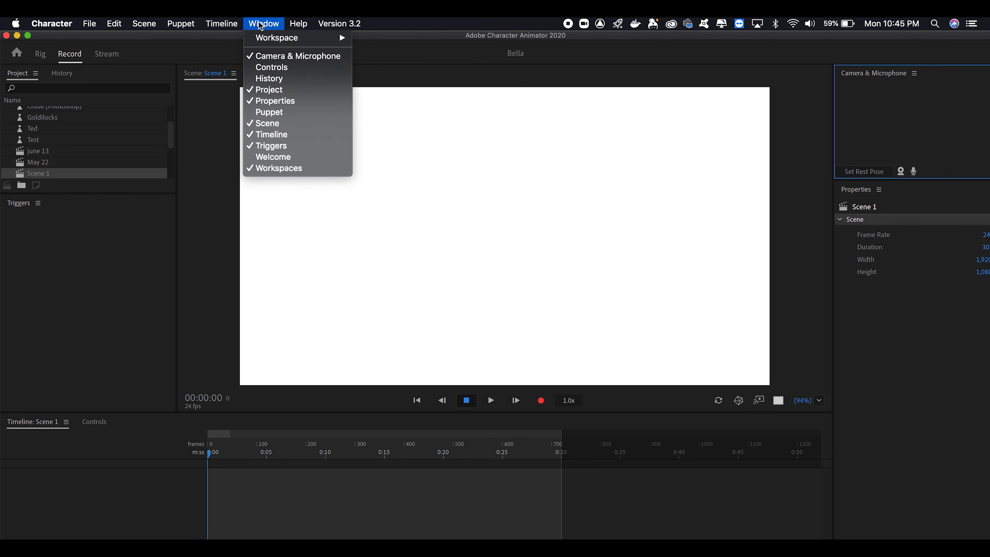
click(287, 157)
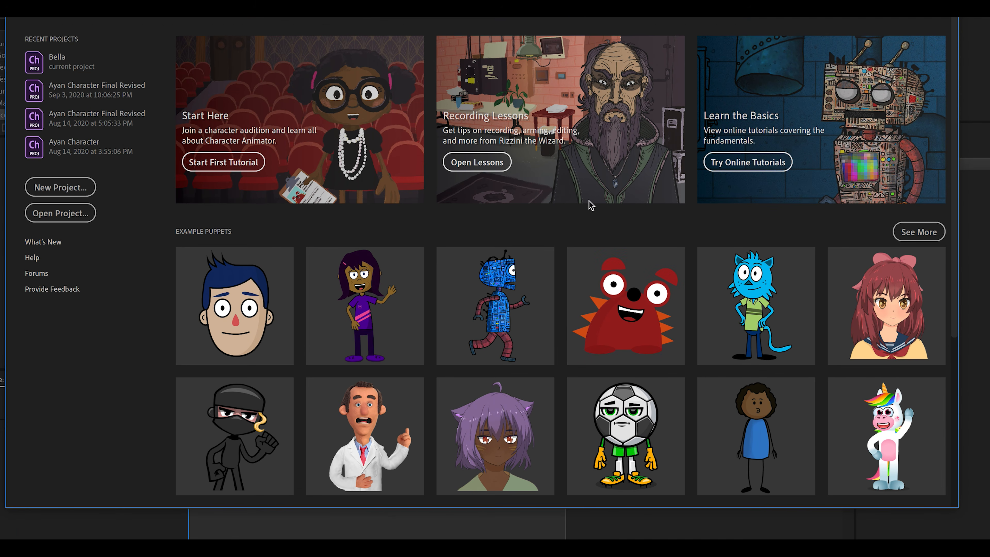
click(919, 232)
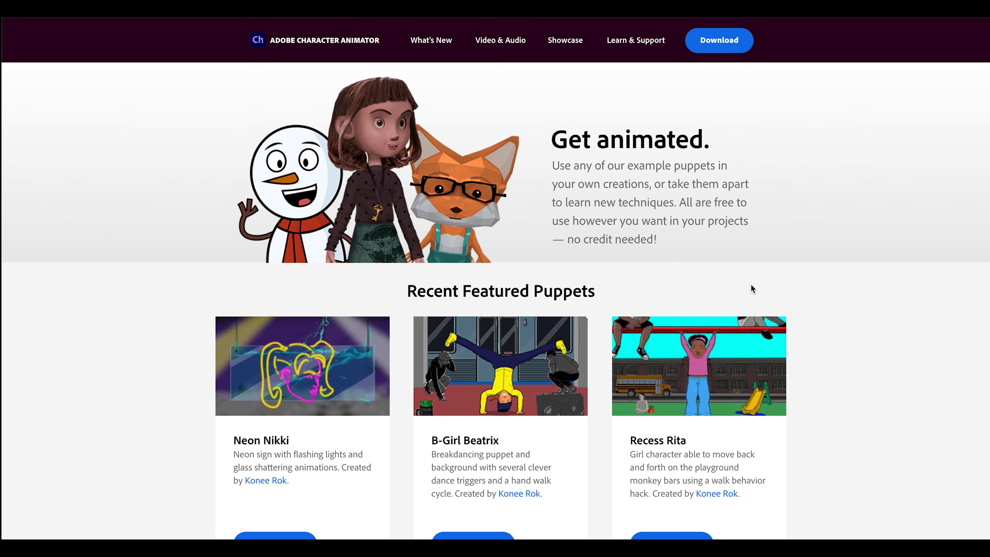
Find the Blank puppet on the example puppets page and download its ZIP file.
scroll(753, 289, down, 2)
scroll(753, 289, down, 15)
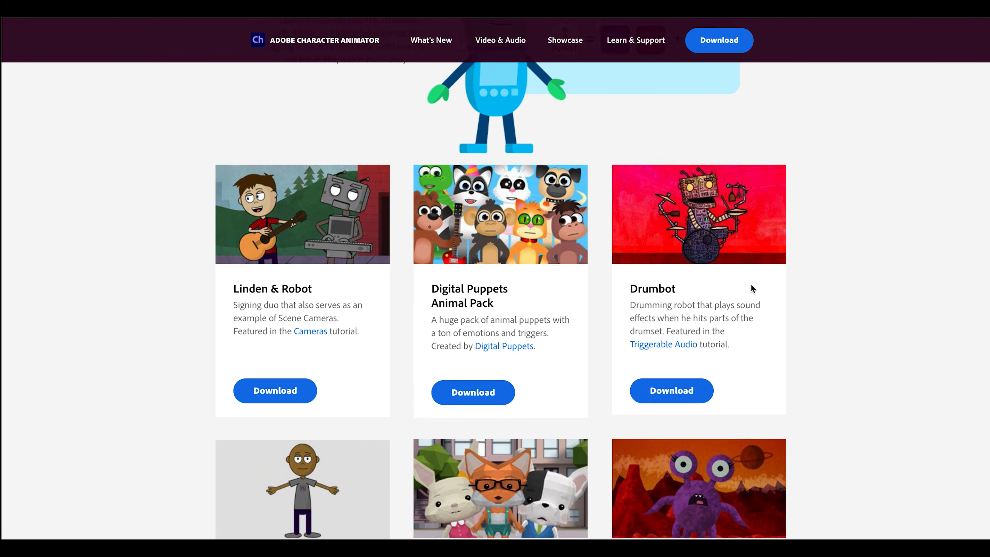
scroll(751, 284, down, 1)
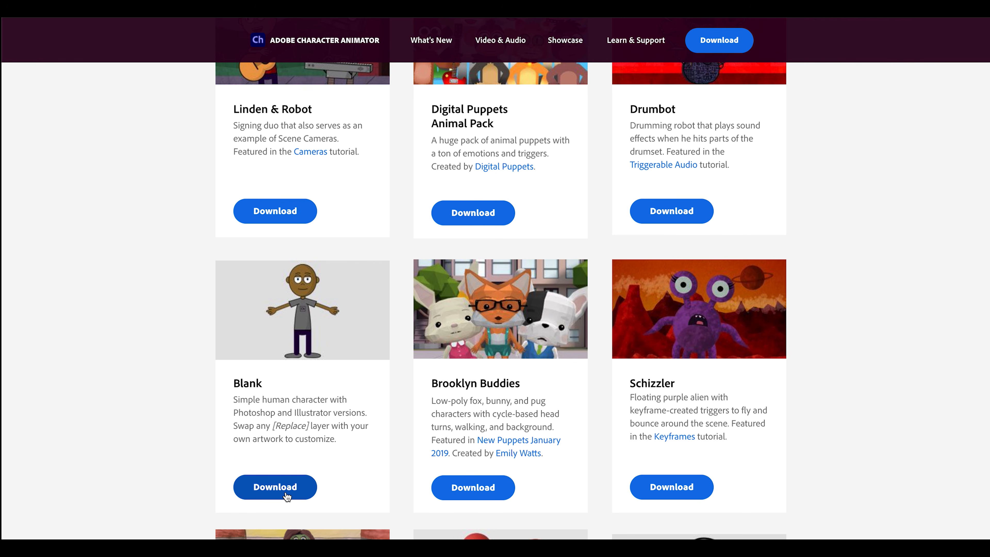
click(286, 487)
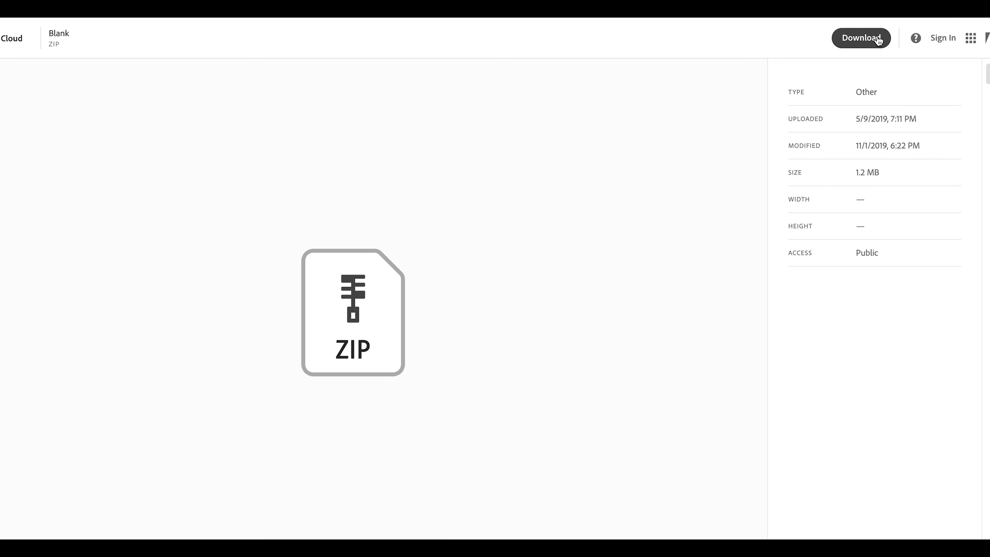
click(878, 39)
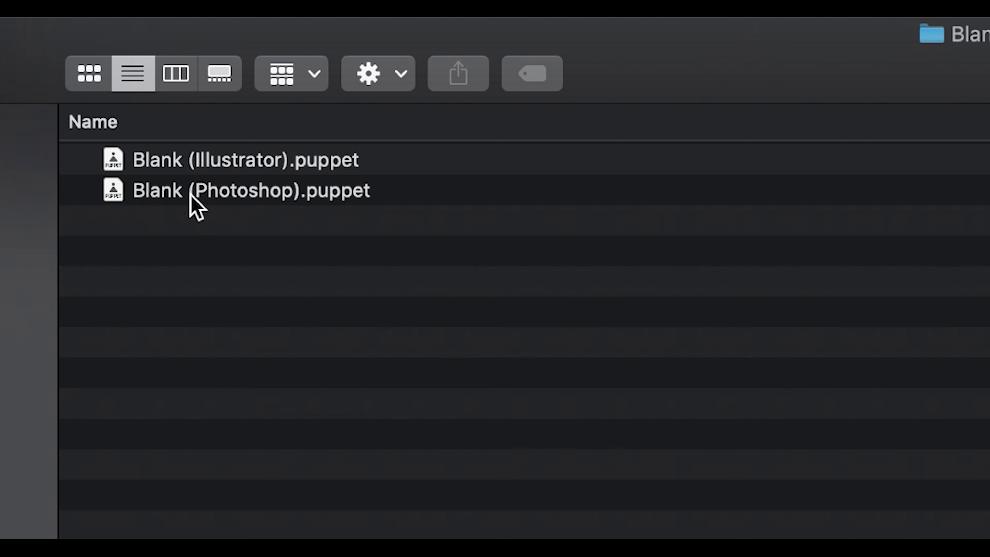
Open Blank (Photoshop).puppet in Character Animator and try out the puppet's draggable arms in the scene.
click(191, 197)
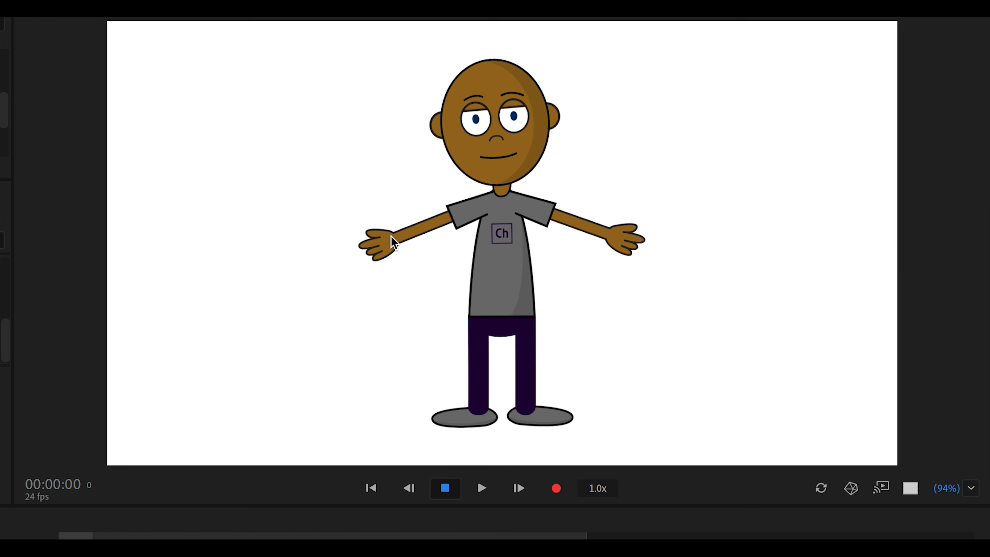
drag(390, 235, 464, 258)
drag(575, 216, 540, 220)
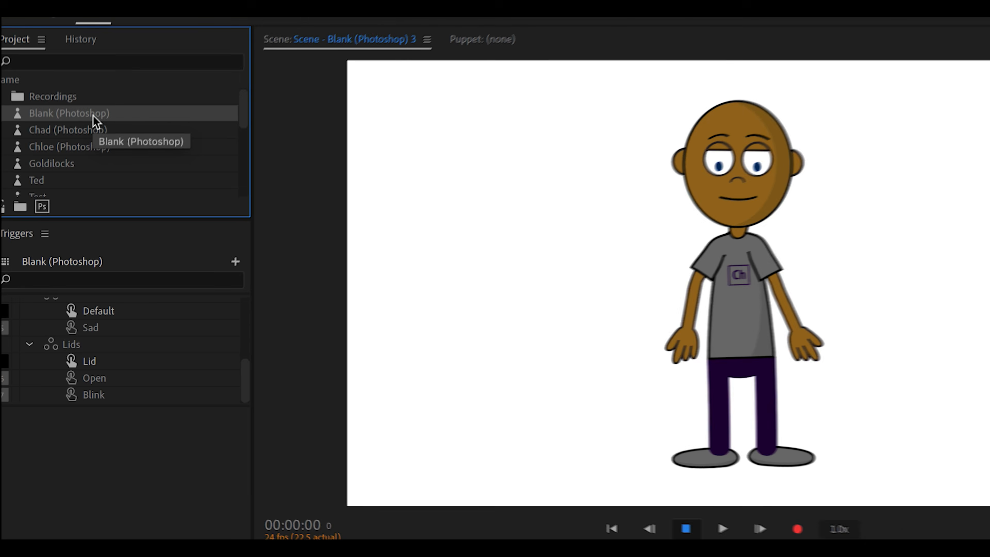
Open the Blank (Photoshop) puppet's original artwork for editing in Photoshop and select its Mouth group.
right_click(93, 117)
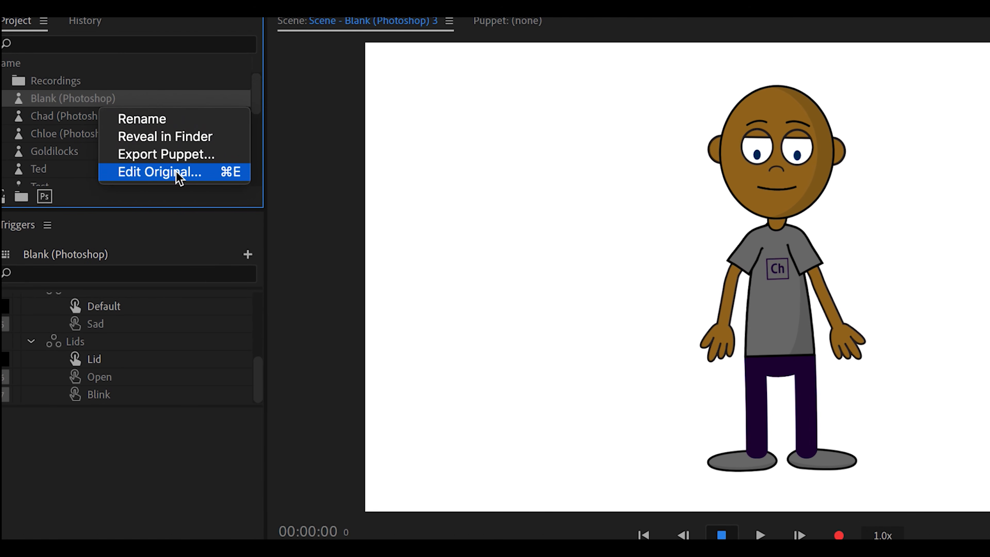
click(176, 172)
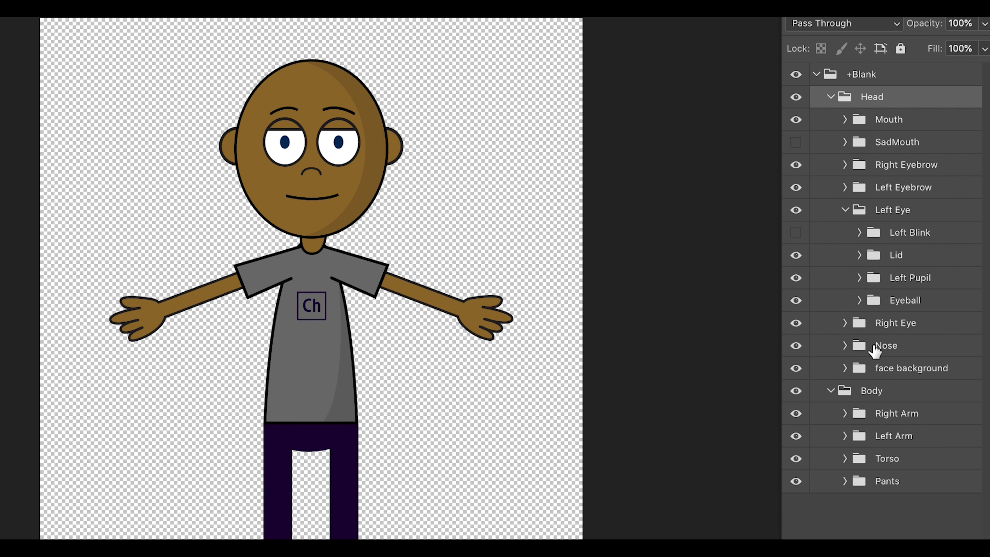
click(877, 122)
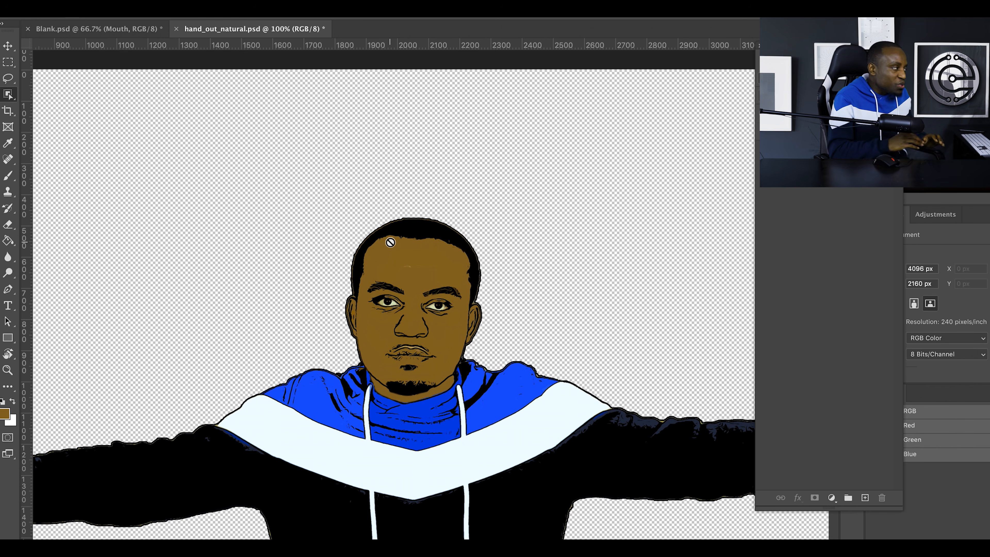
Select the head on the Levels 1 layer of hand_out_natural.psd with the Object Selection tool's Lasso mode and cut it out.
click(823, 124)
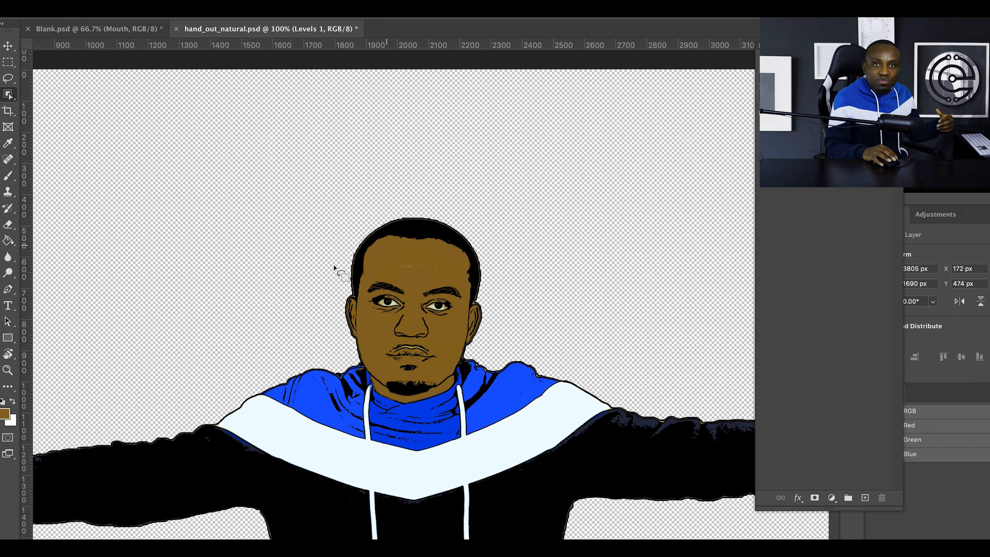
key(super+equal)
scroll(344, 222, up, 3)
mouse_move(249, 119)
mouse_down()
mouse_move(221, 226)
mouse_move(215, 292)
mouse_move(265, 389)
mouse_up()
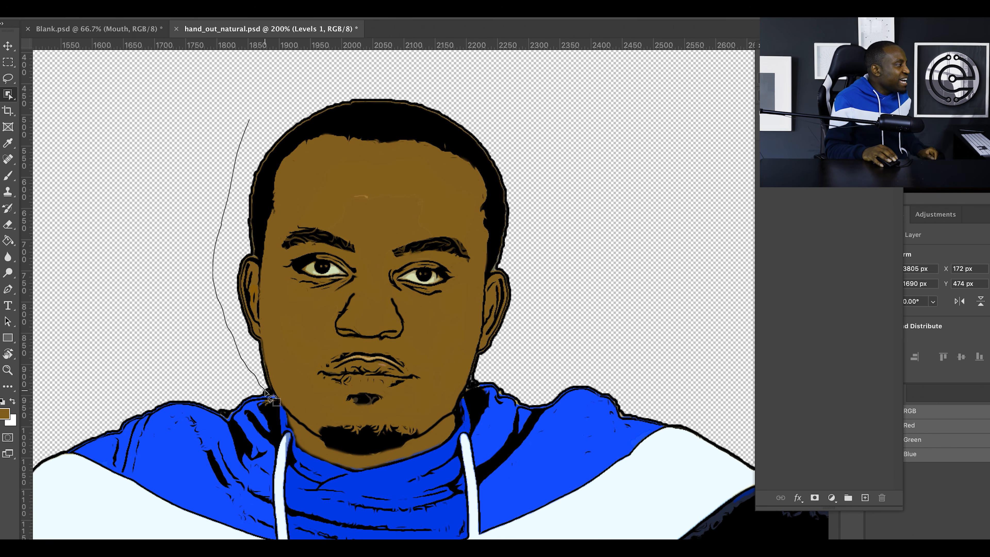
drag(265, 391, 276, 402)
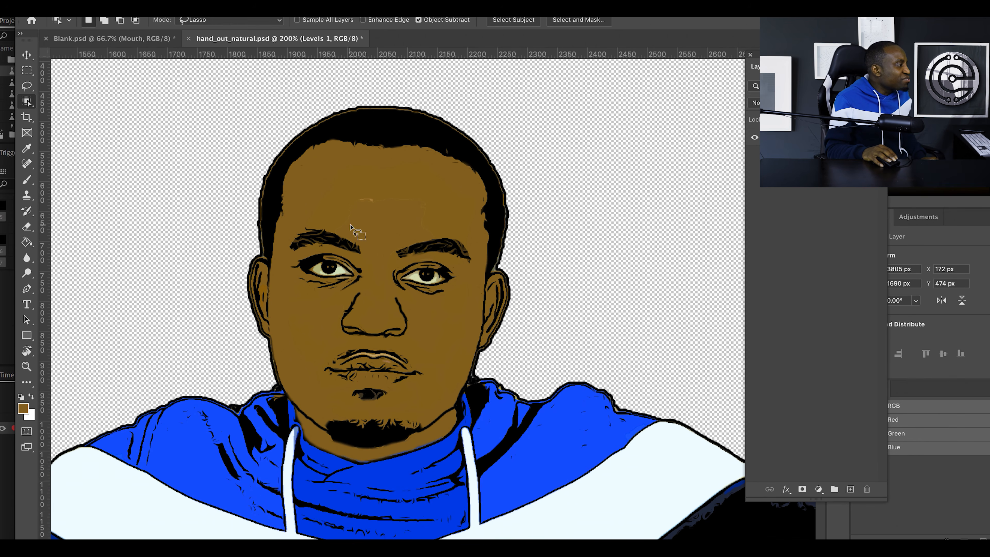
drag(249, 120, 242, 360)
mouse_move(408, 446)
mouse_down()
mouse_move(412, 77)
mouse_move(263, 124)
mouse_up()
key(ctrl+x)
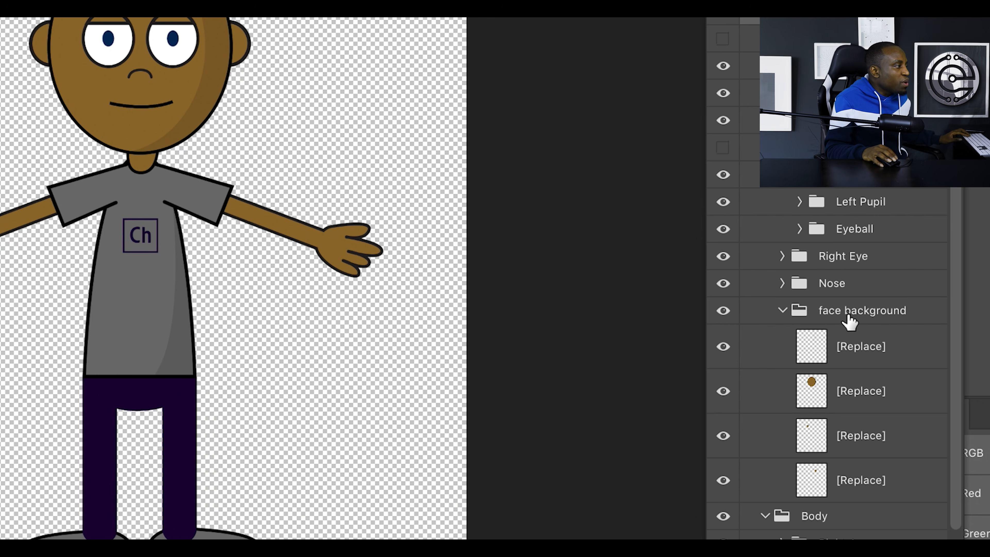
Paste the cartoon head into the face background group of Blank.psd and position it over the puppet's head.
click(848, 315)
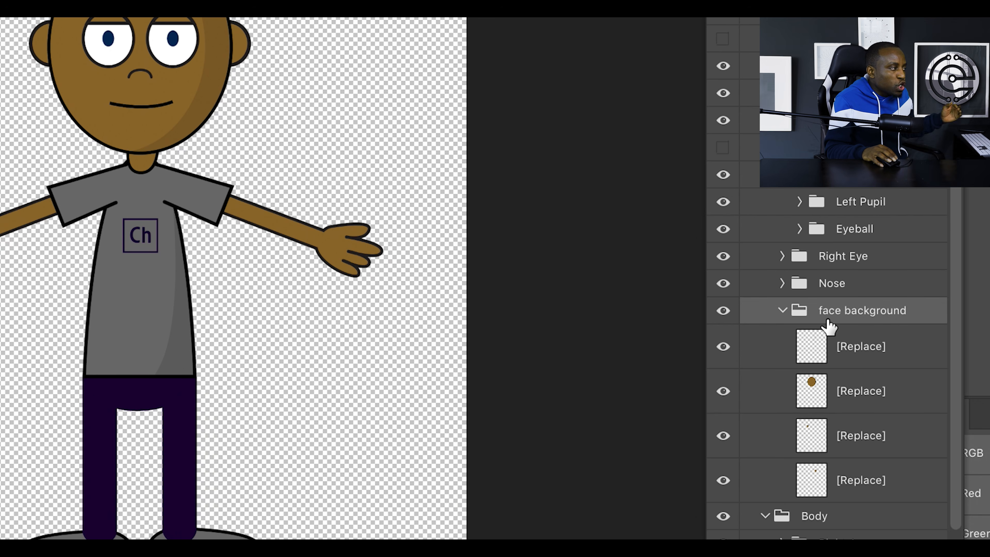
key(ctrl+v)
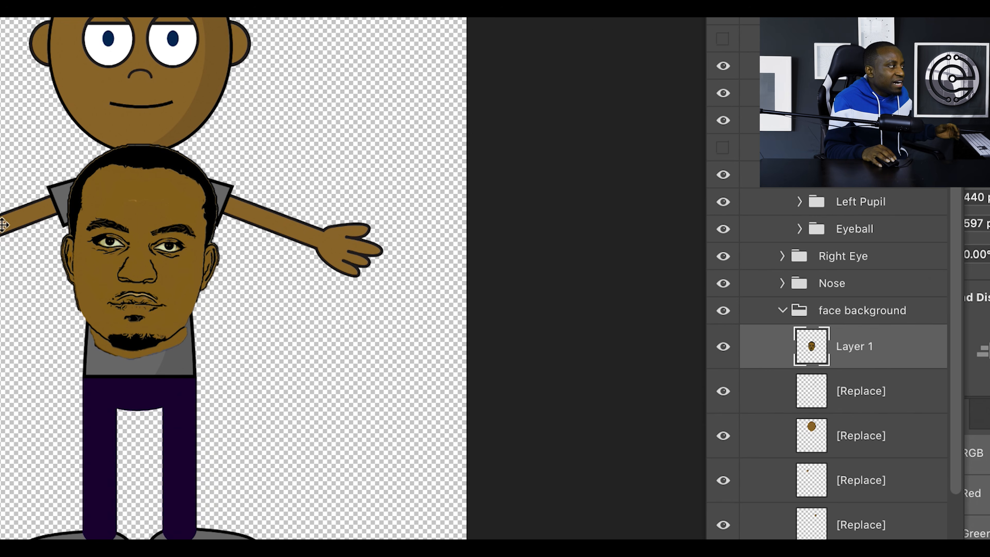
drag(145, 177, 154, 62)
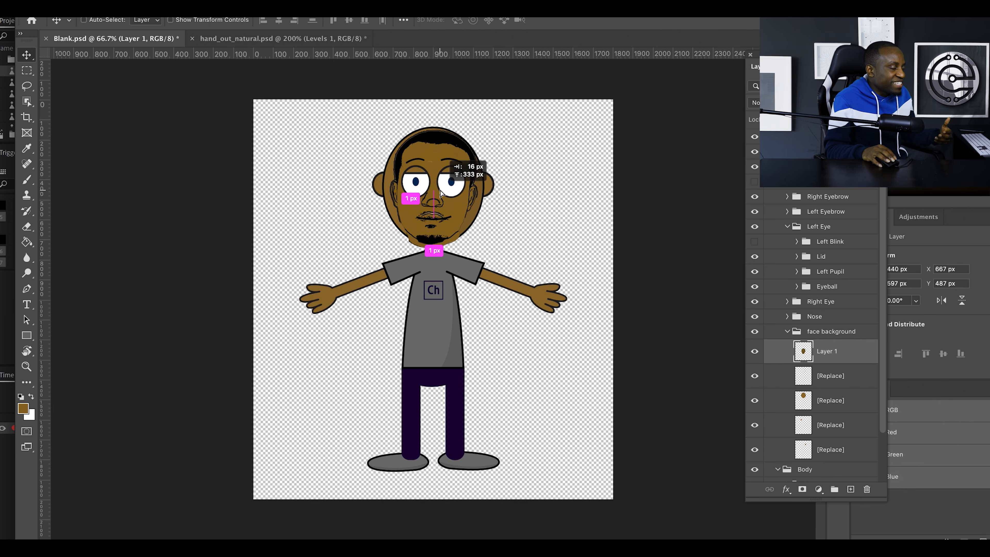
drag(441, 194, 441, 194)
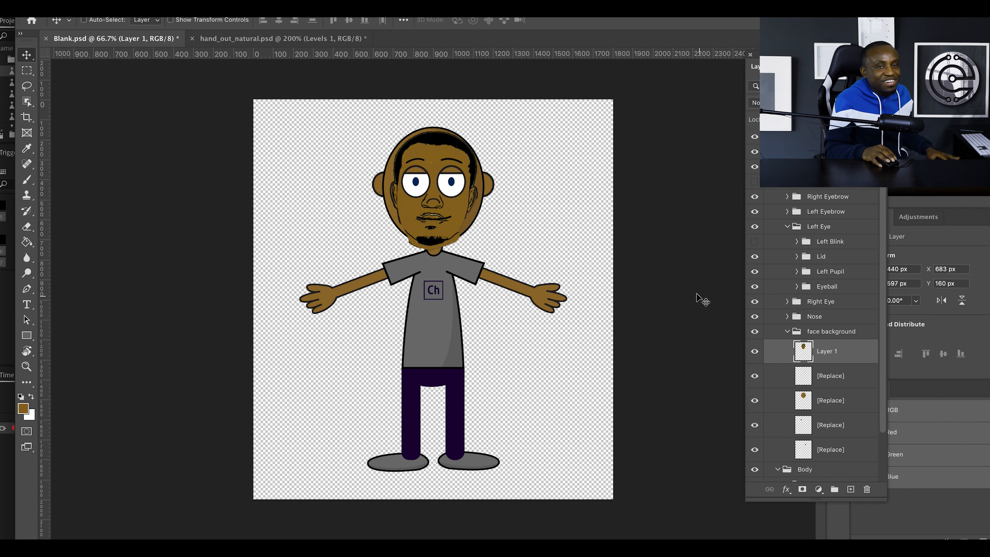
Delete the four [Replace] layers from the face background group, keeping only the pasted head.
click(822, 382)
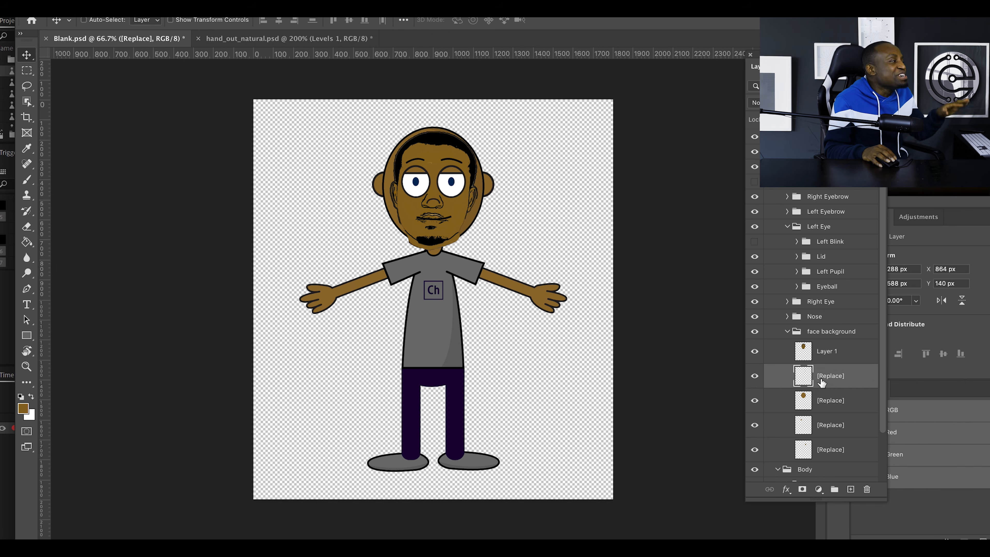
key(Delete)
key(Delete)
key(Delete)
key(Delete)
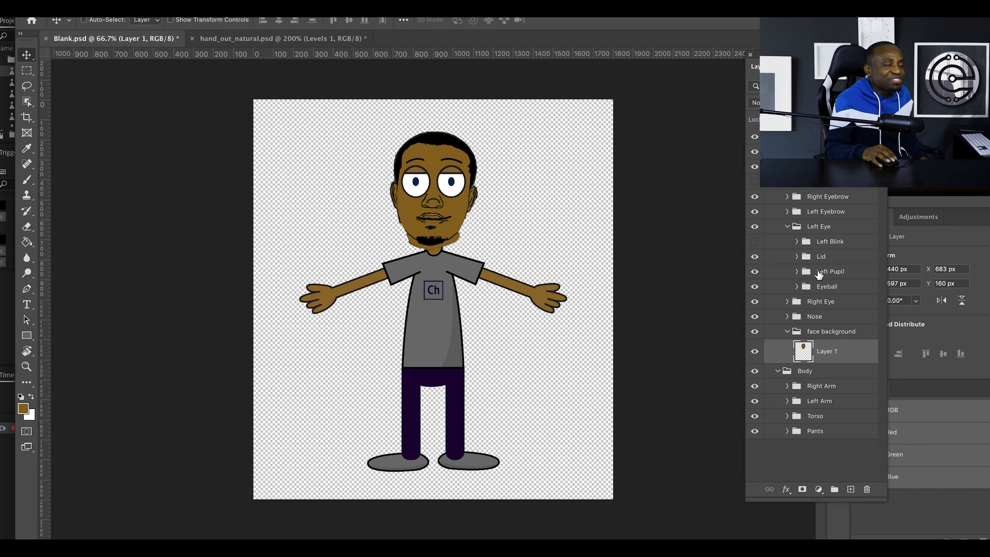
Hide the Left Eye and Right Eye groups, then cut both eye openings out of the pasted head with the Polygonal Lasso tool.
click(787, 226)
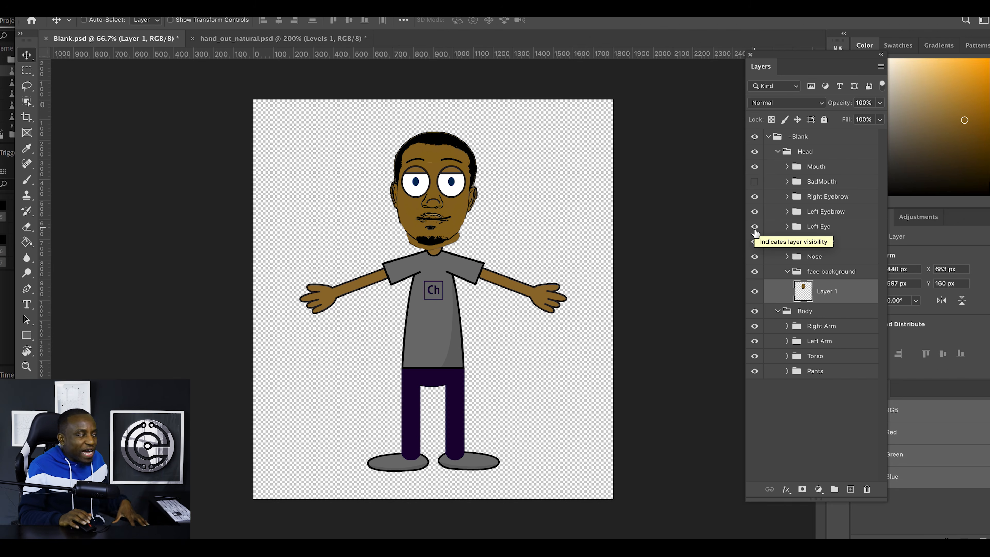
click(755, 241)
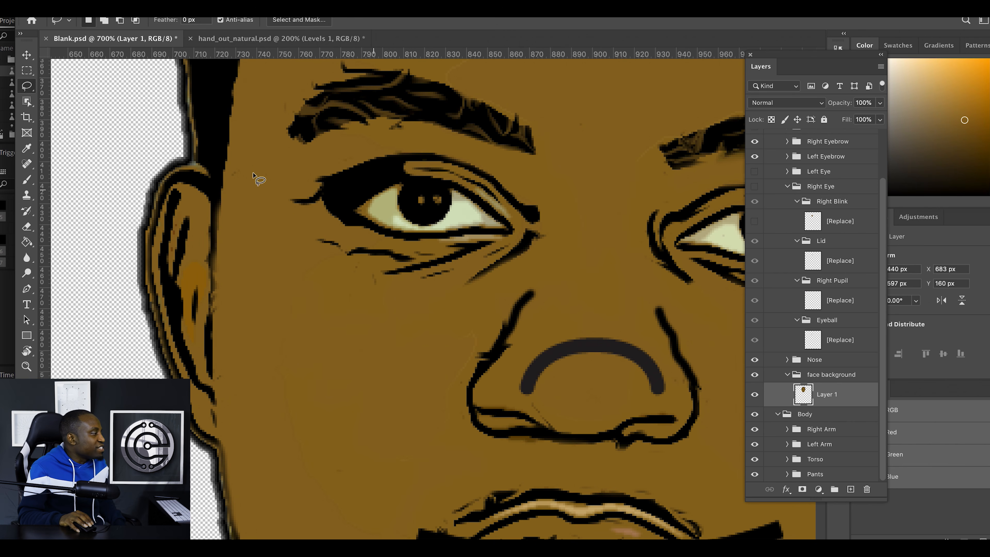
drag(25, 88, 54, 97)
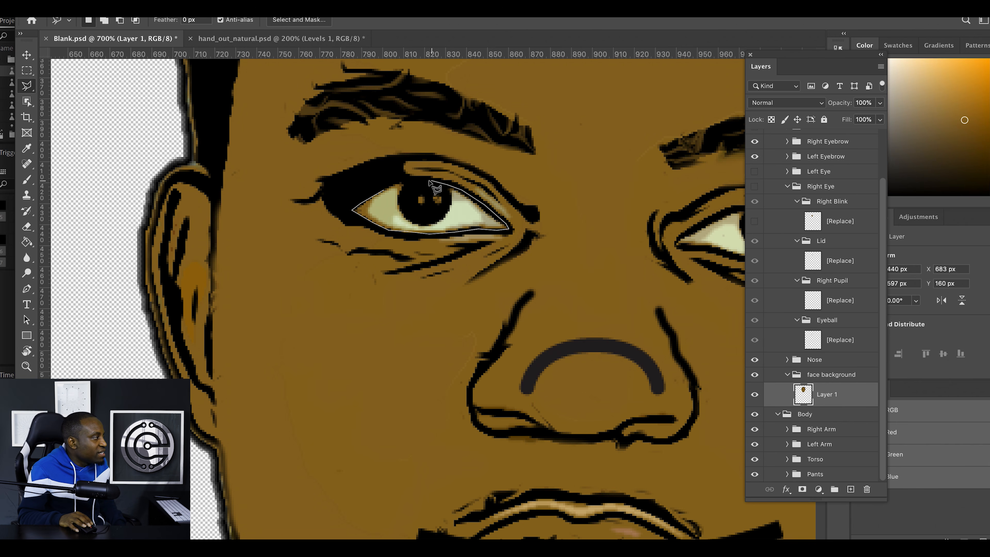
click(384, 189)
key(Delete)
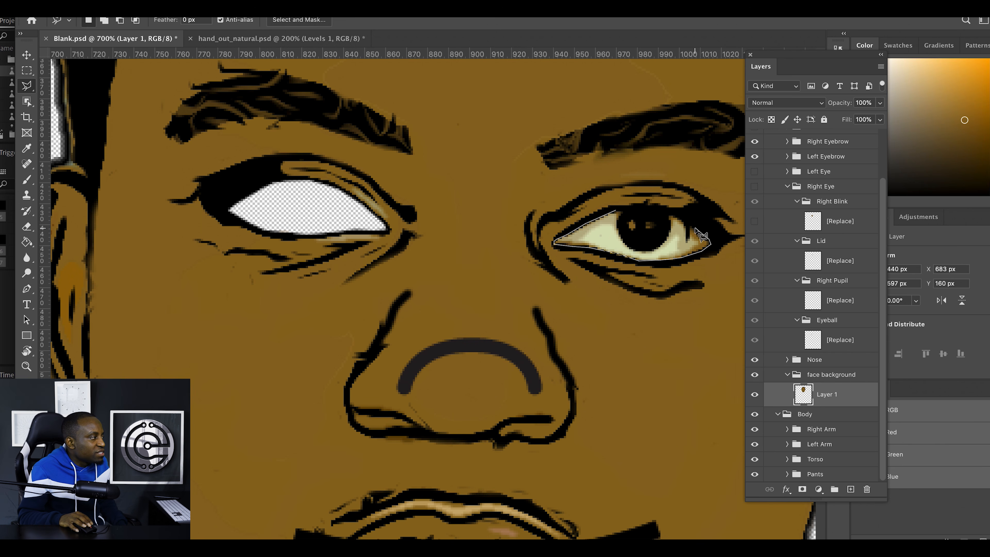
key(Delete)
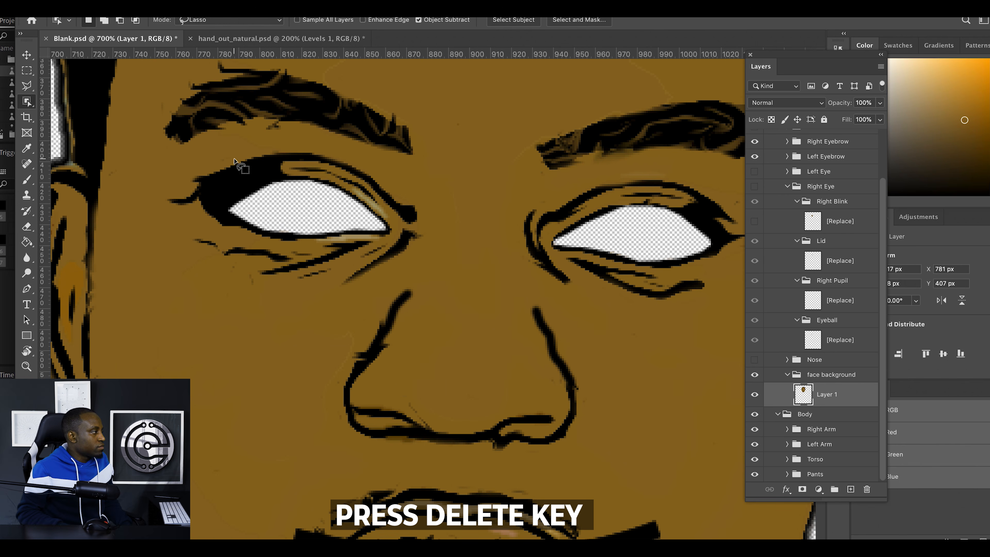
Transfer the right eye's outline from the head to its own layer in the Lid group and hide that group's [Replace] layer.
mouse_move(233, 160)
mouse_down()
mouse_move(170, 185)
mouse_move(167, 214)
mouse_move(264, 244)
mouse_move(329, 250)
mouse_move(400, 244)
mouse_move(424, 196)
mouse_move(271, 136)
mouse_move(234, 160)
mouse_up()
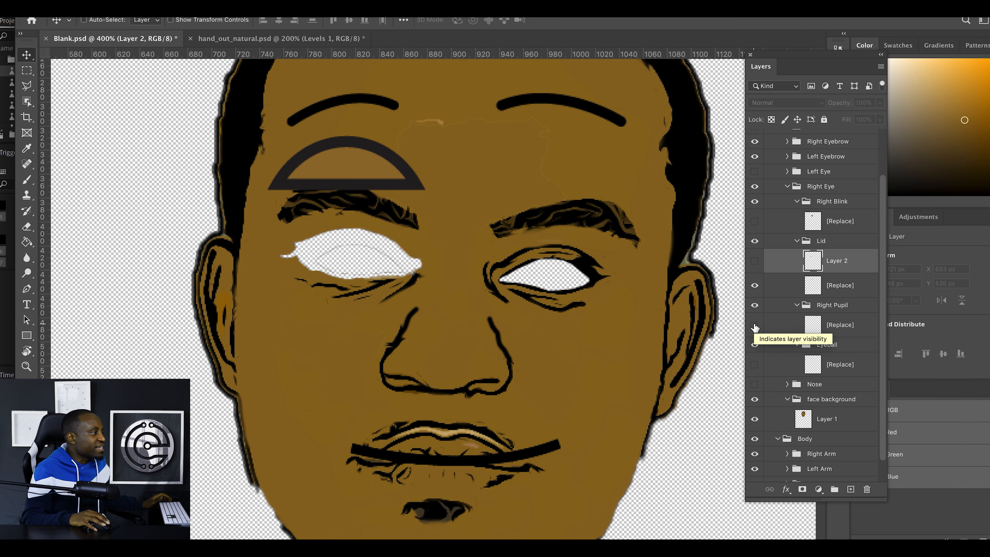
click(755, 261)
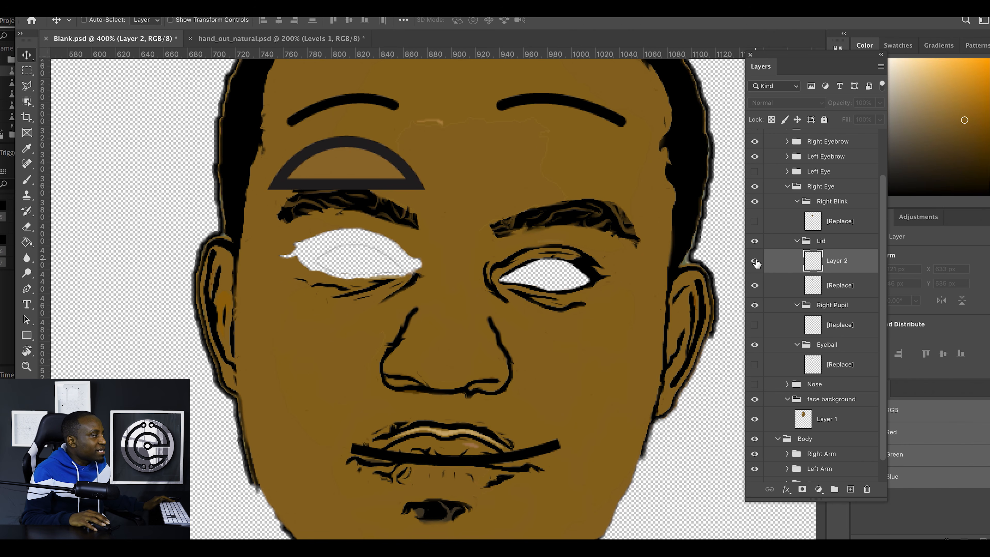
click(755, 287)
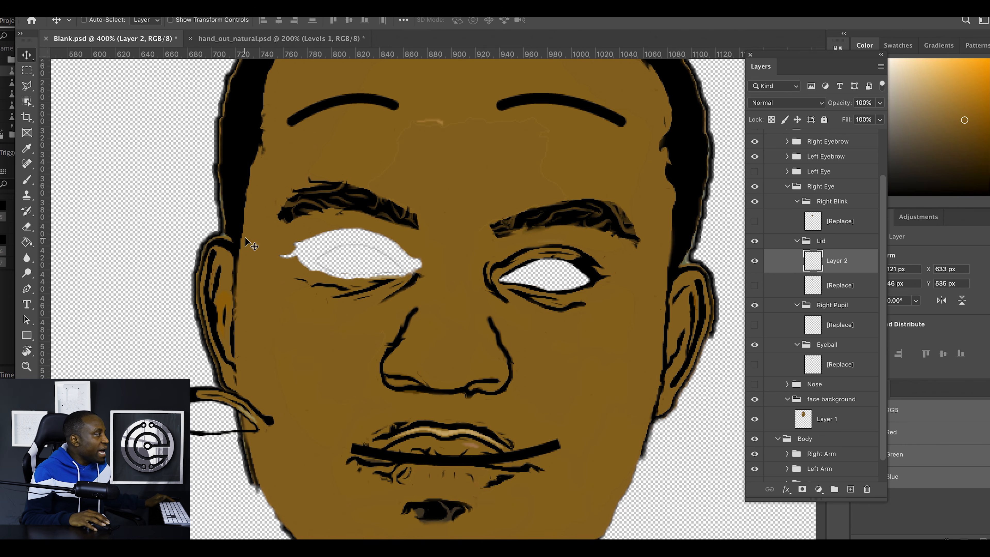
Move the transferred right eye outline back over its opening in the face.
drag(204, 390, 340, 248)
key(super+equal)
key(super+equal)
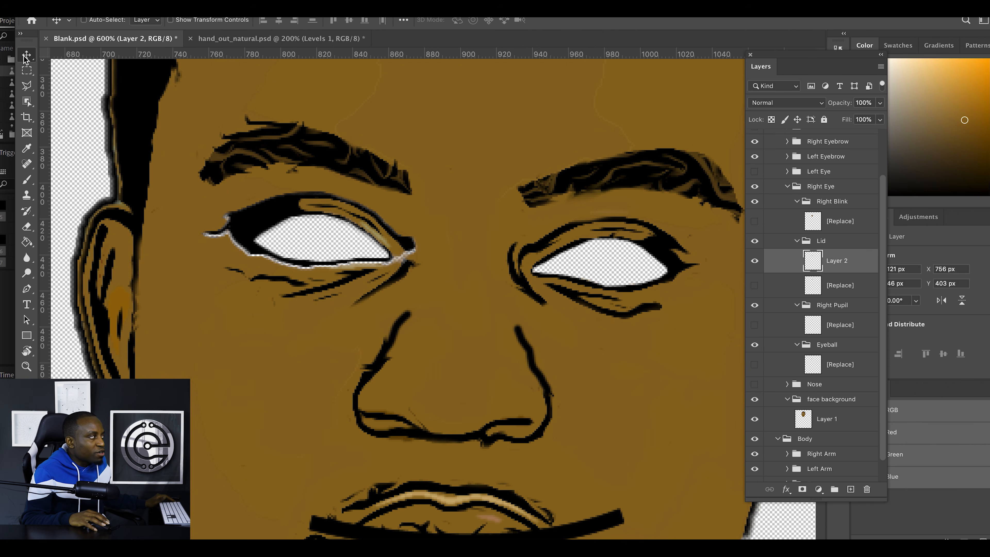
Choose the Brush tool and set its size to 11 px.
key(b)
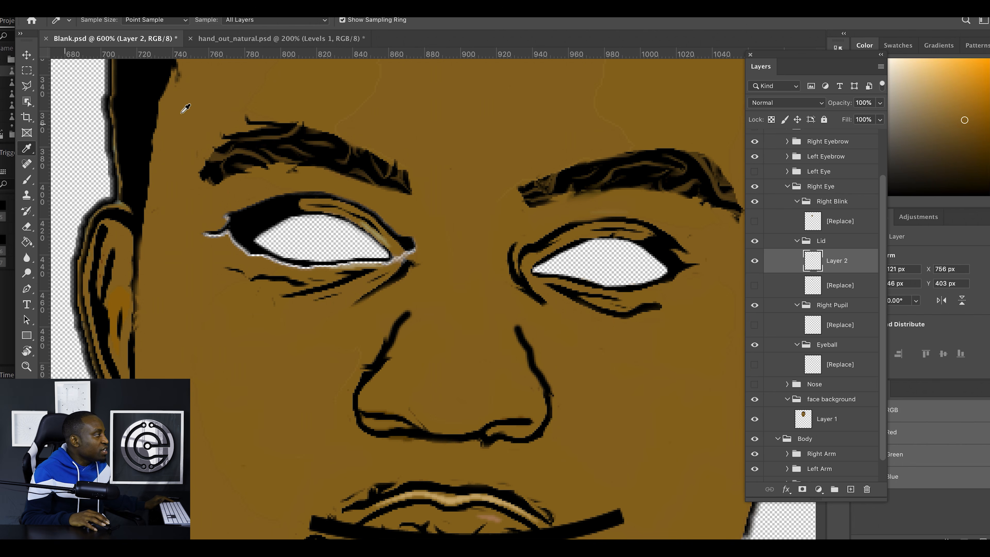
click(26, 181)
right_click(26, 182)
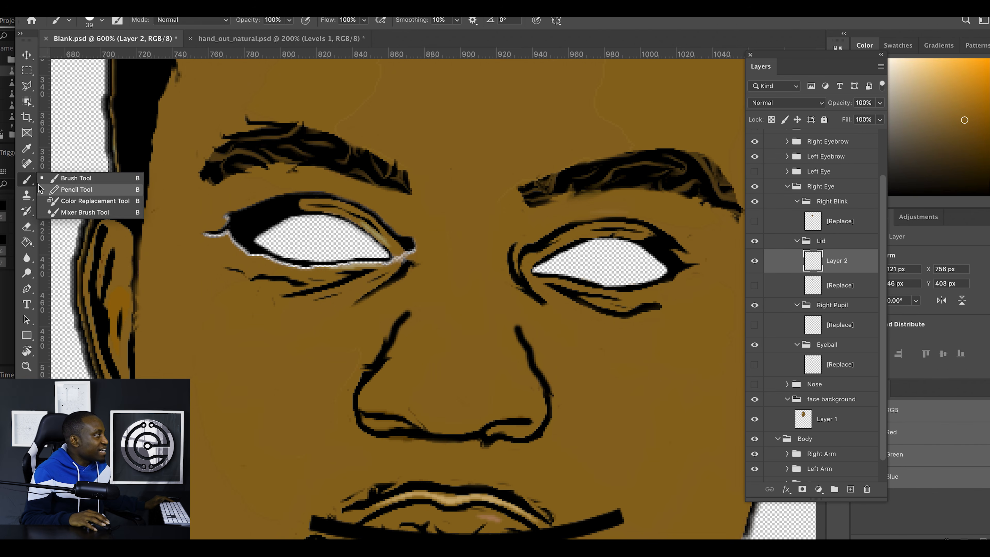
click(74, 179)
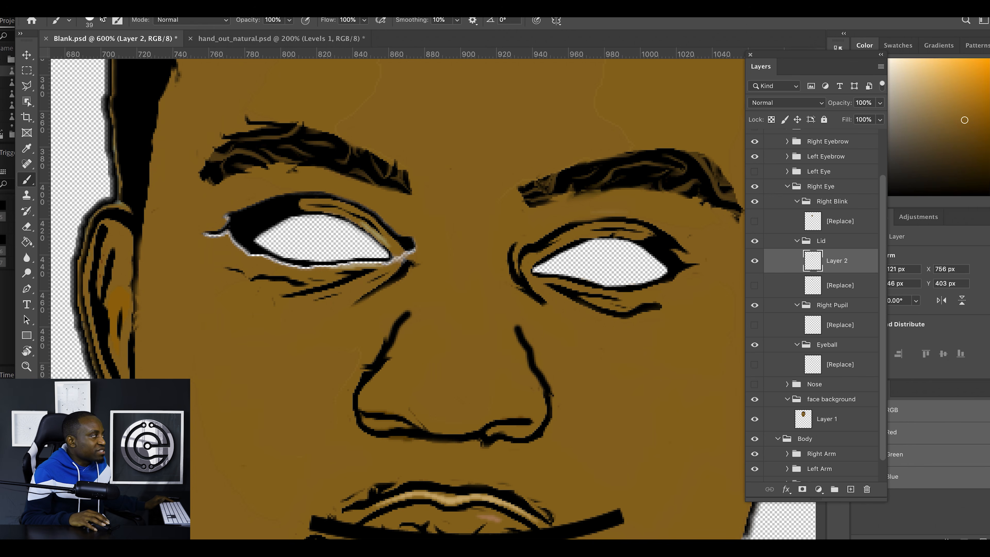
click(102, 19)
drag(96, 58, 86, 58)
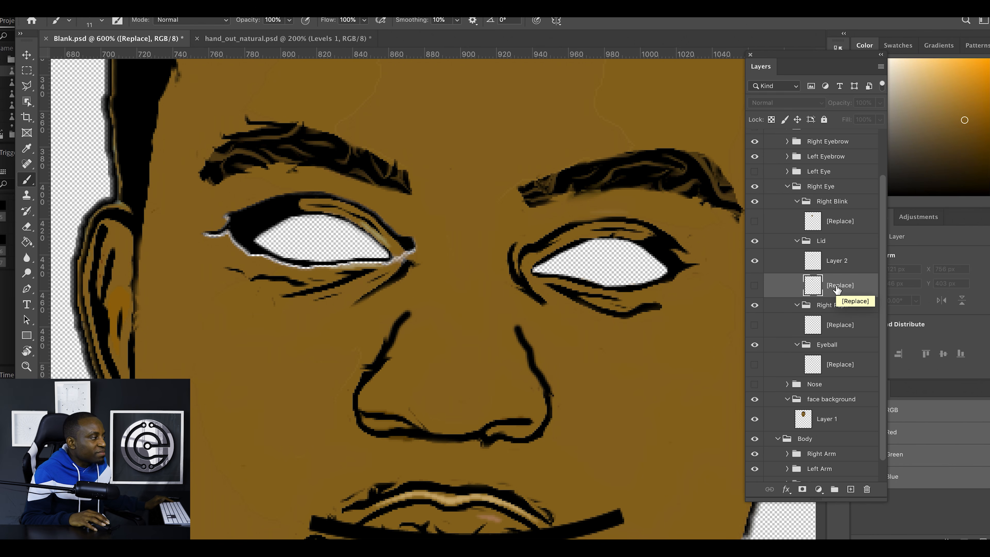
Delete the [Replace] layer from the right eye's Lid group and add a layer named fills beneath the eyelid layer.
key(Delete)
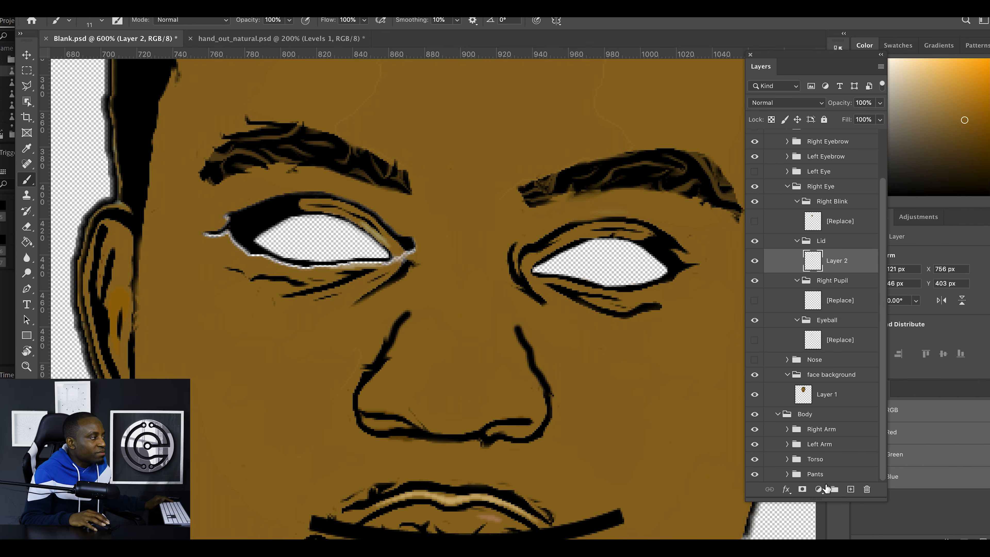
ctrl+click(851, 489)
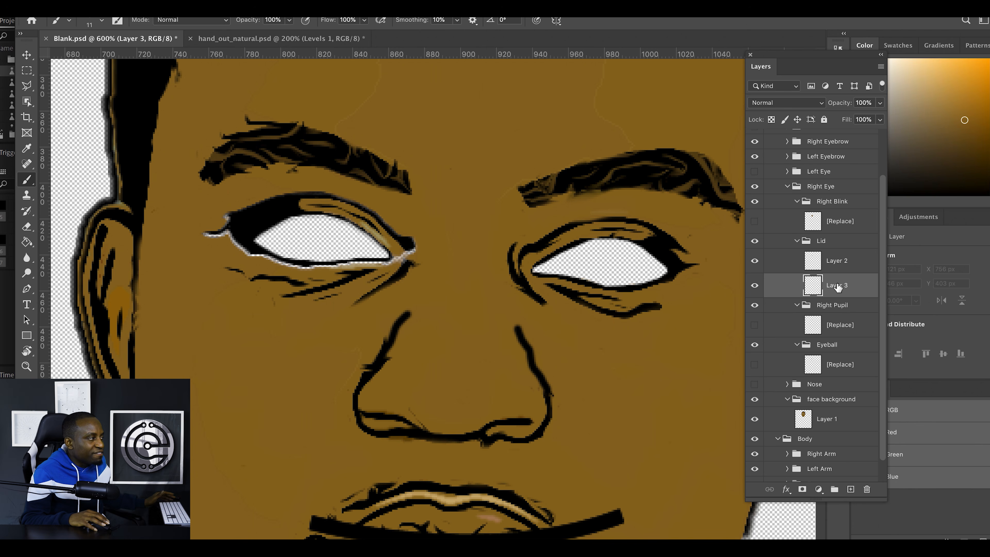
double_click(838, 286)
text(f)
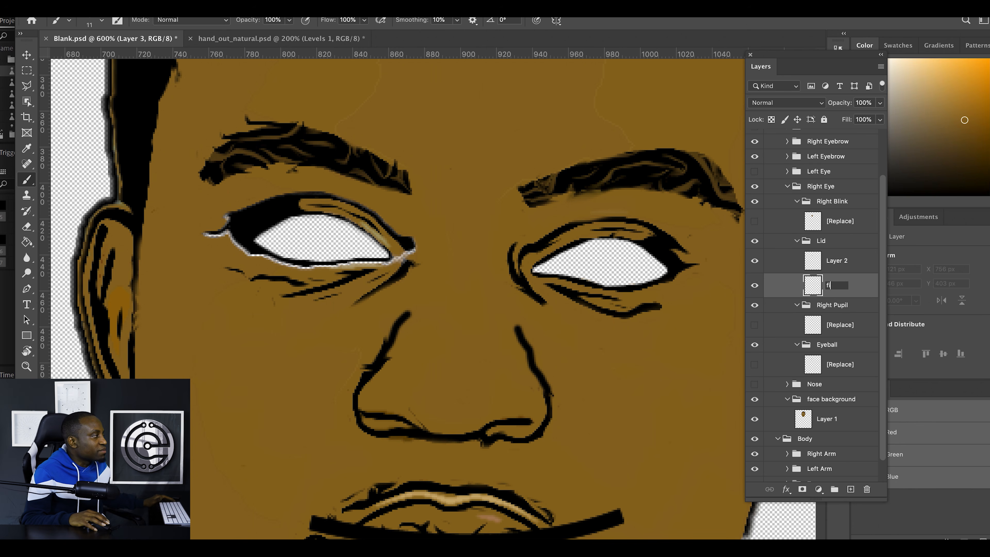
text(ills)
key(Return)
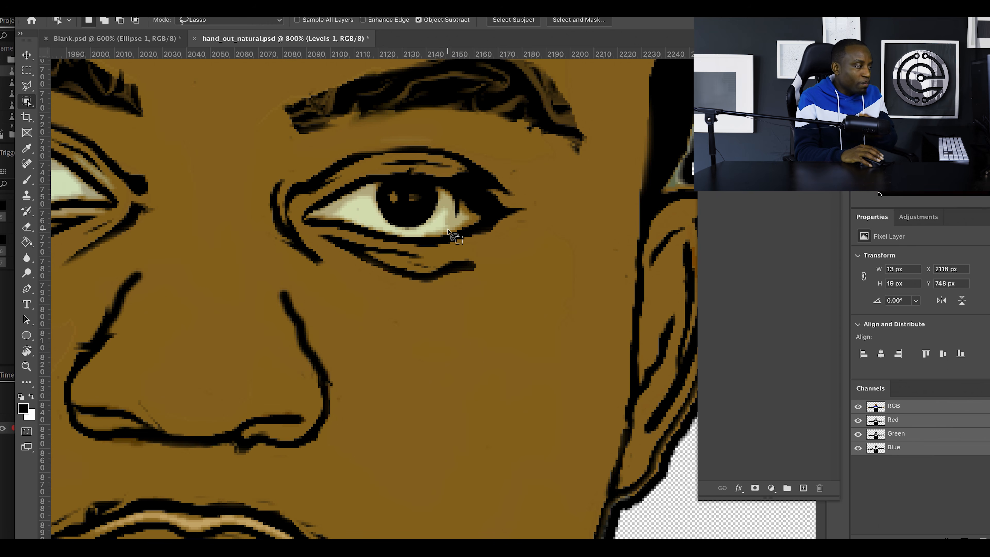
Select the pupil of the cartoon's eye in hand_out_natural.psd with the Object Selection lasso and separate it onto its own layer.
mouse_move(387, 174)
mouse_down()
mouse_move(369, 199)
mouse_move(402, 232)
mouse_up()
mouse_move(450, 209)
mouse_down()
mouse_move(428, 165)
mouse_move(384, 177)
mouse_up()
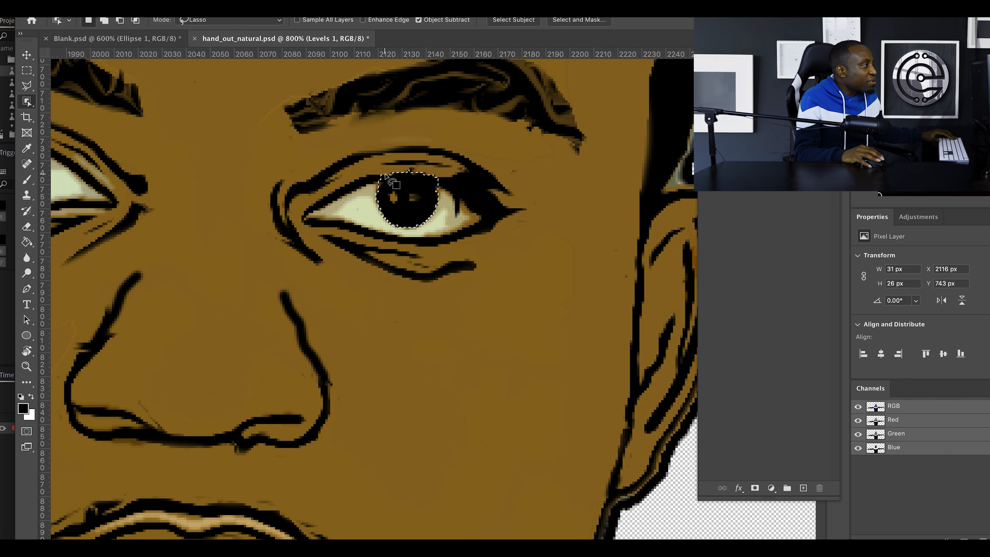
key(Delete)
key(super+v)
key(v)
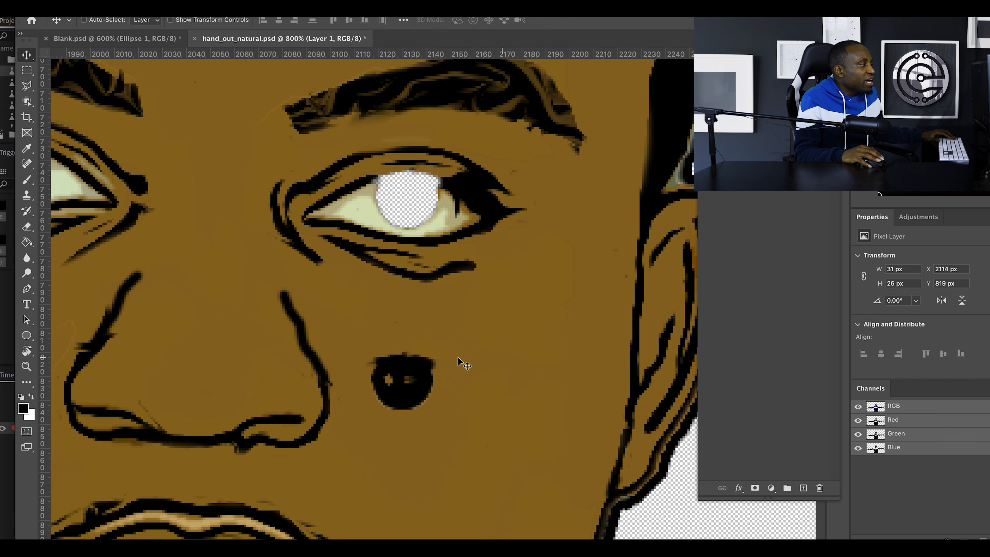
Paste the cartoon pupil into the Right Pupil group of Blank.psd, above the Ellipse 1 shape.
key(super+minus)
key(super+minus)
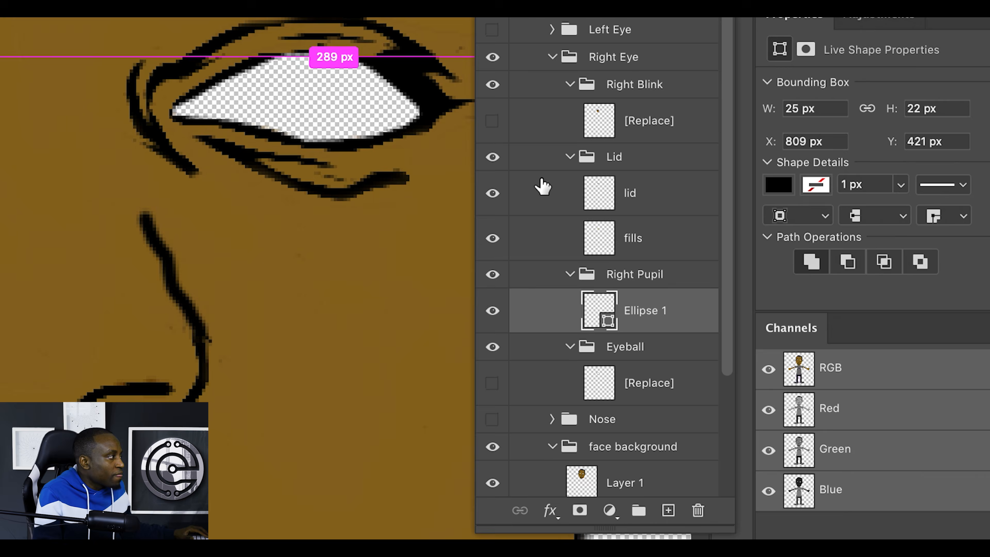
key(super+v)
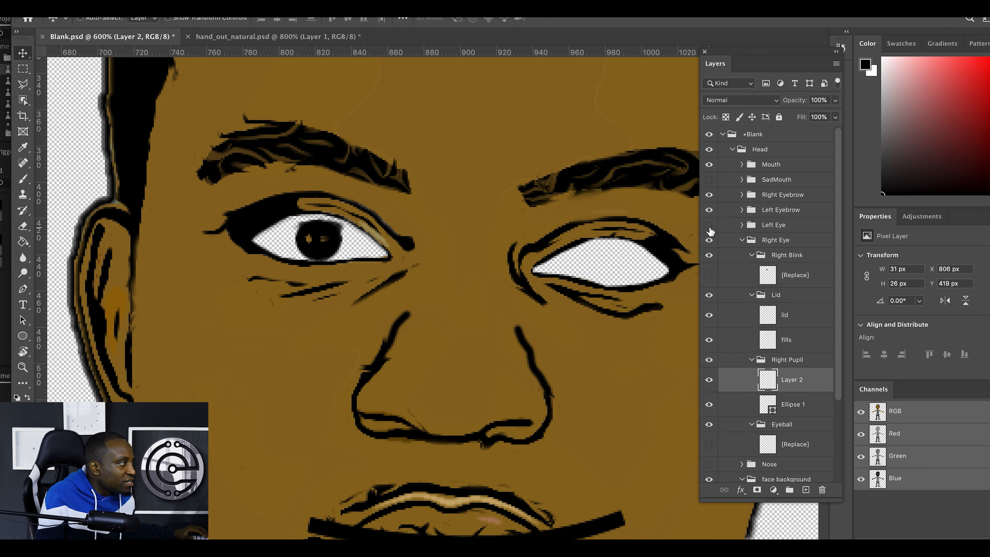
Duplicate the pupil and Ellipse 1 layers into the Left Pupil group and position the copies in the left eye opening.
click(798, 404)
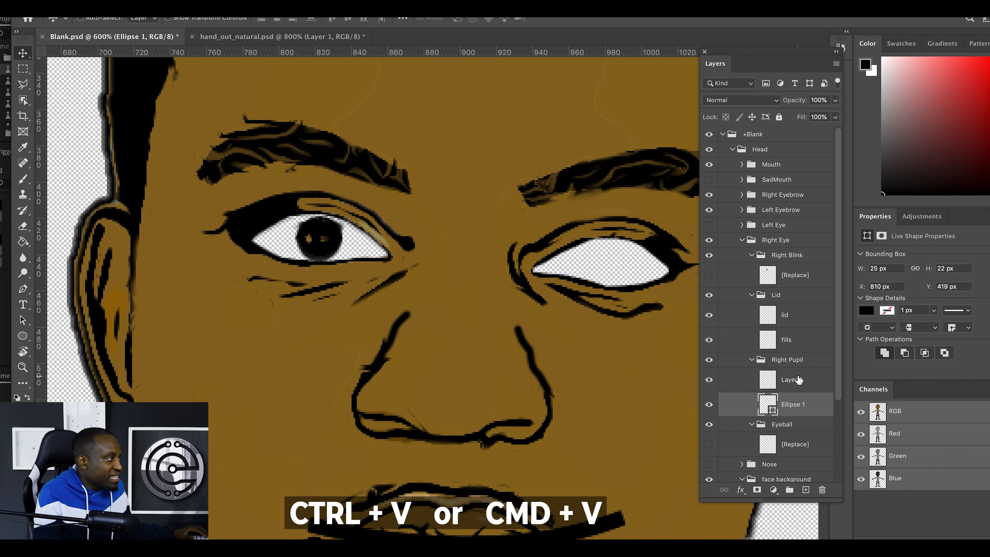
shift+click(798, 380)
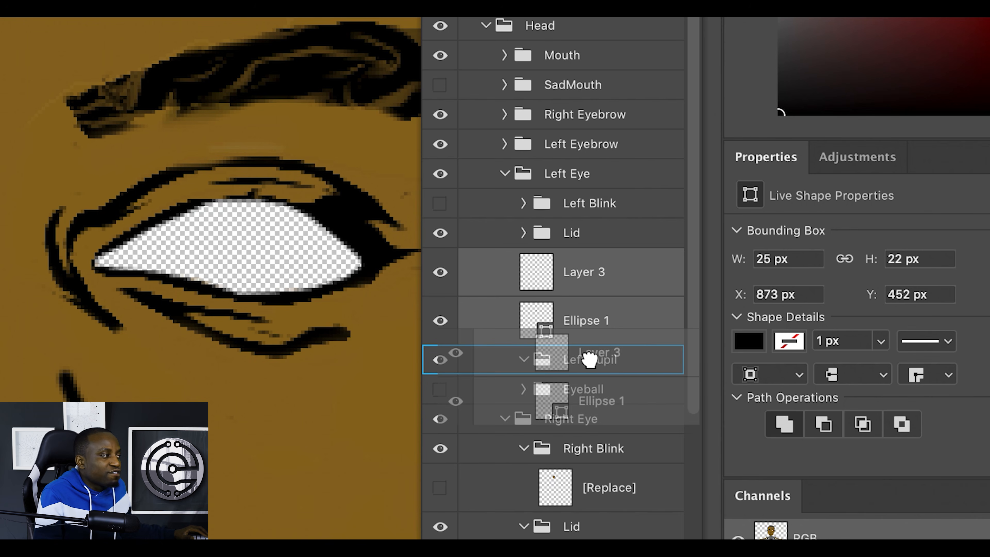
drag(725, 307, 788, 323)
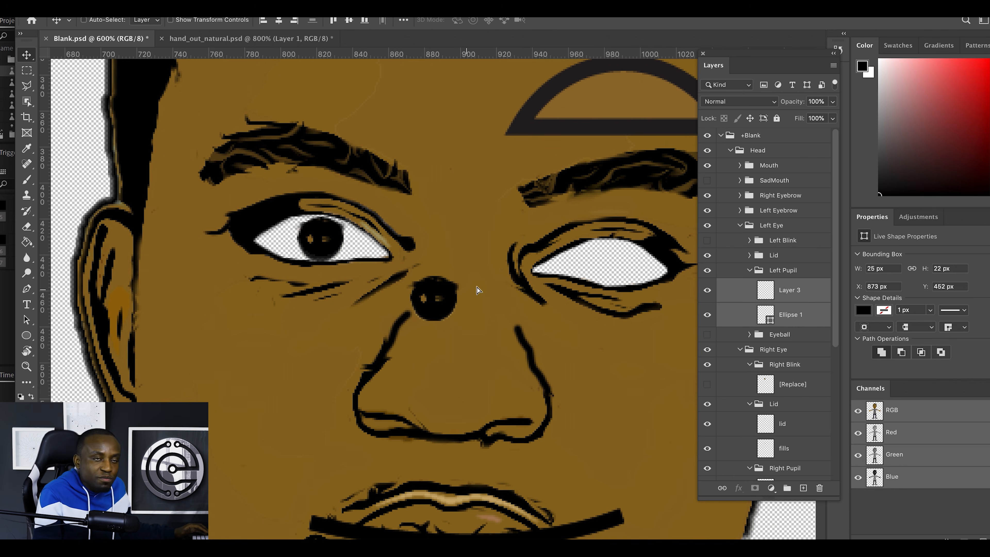
drag(477, 287, 610, 266)
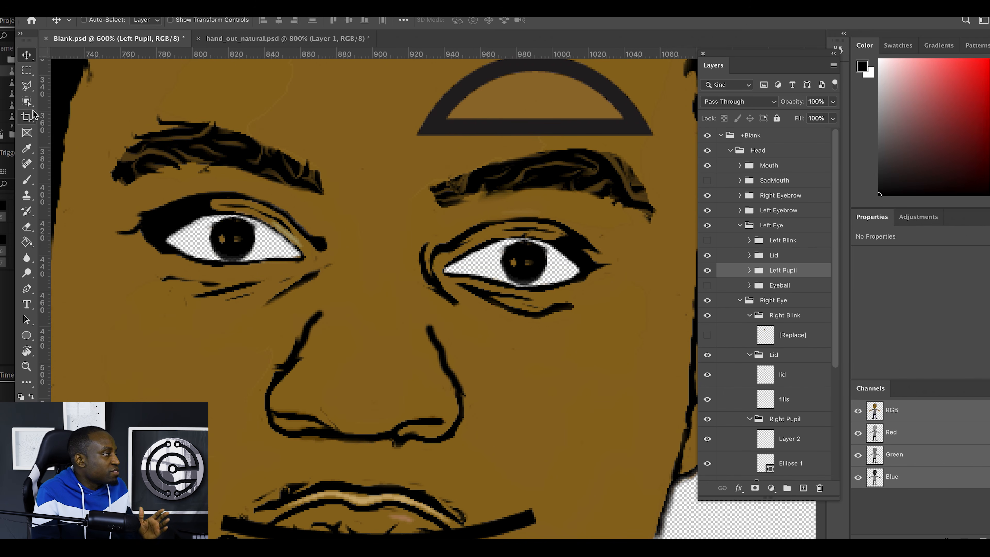
Rename the head layer in the face background group as face.
click(30, 87)
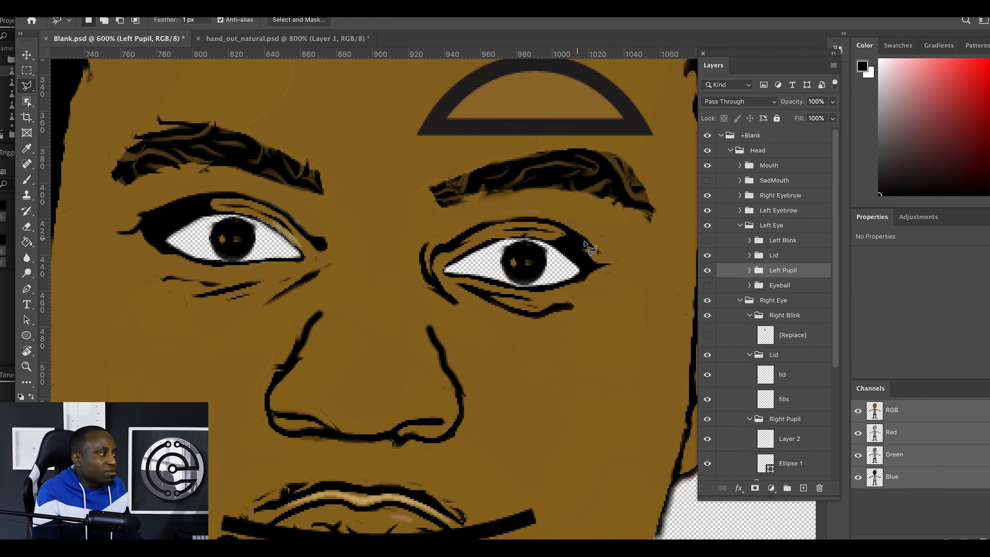
scroll(720, 325, down, 5)
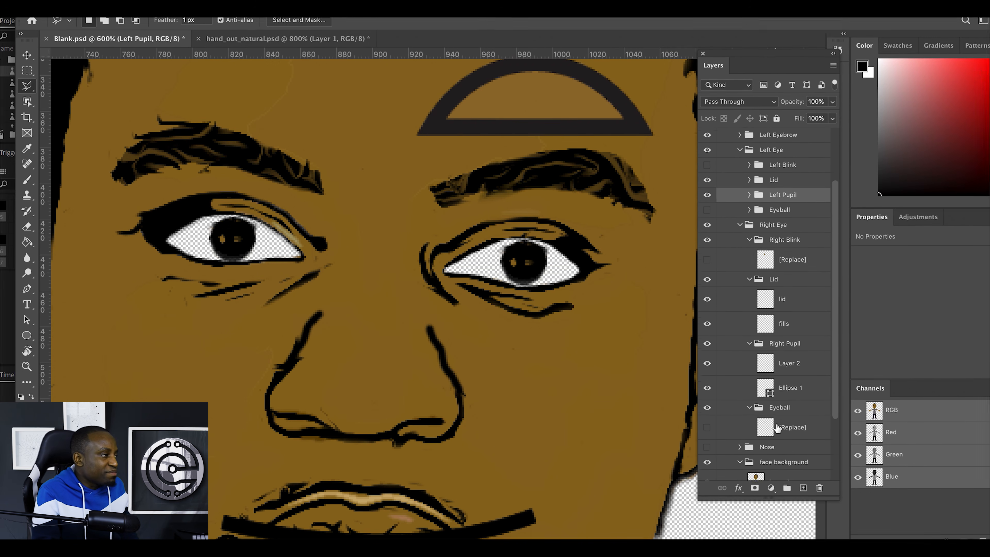
click(783, 451)
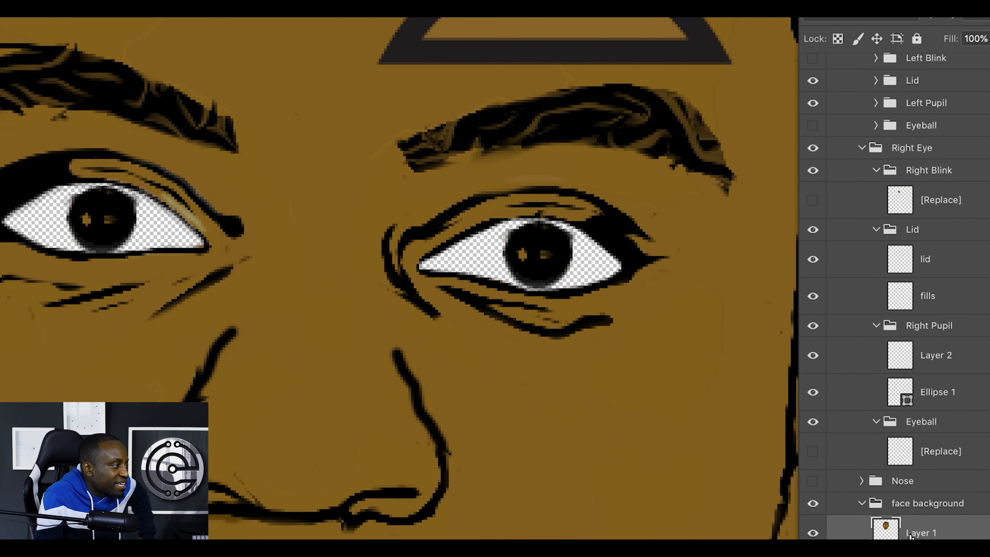
double_click(929, 533)
text(face)
key(Return)
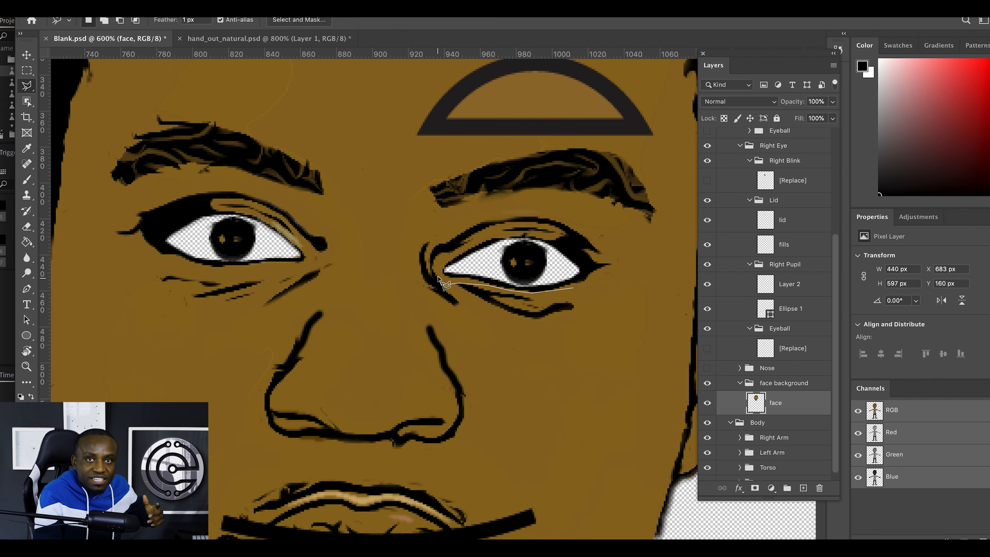
Outline the left eye on the face layer with the Polygonal Lasso tool and cut it out.
click(429, 238)
click(460, 217)
click(520, 204)
click(573, 205)
click(616, 233)
click(626, 267)
click(614, 275)
click(573, 289)
key(Delete)
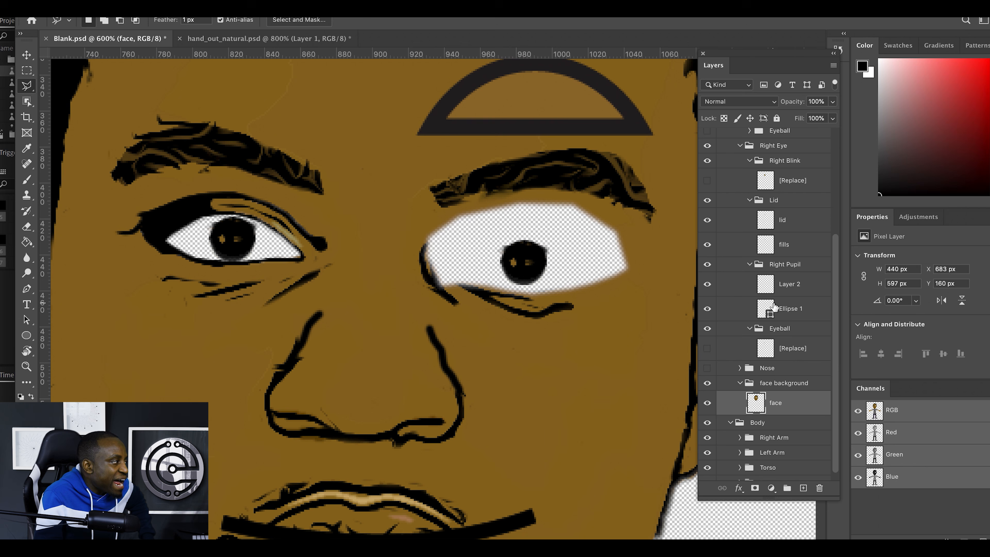
Paste the cut-out eye outline into the Left Eye's Lid group and move it back over the hole in the face.
scroll(774, 307, up, 4)
scroll(777, 291, up, 1)
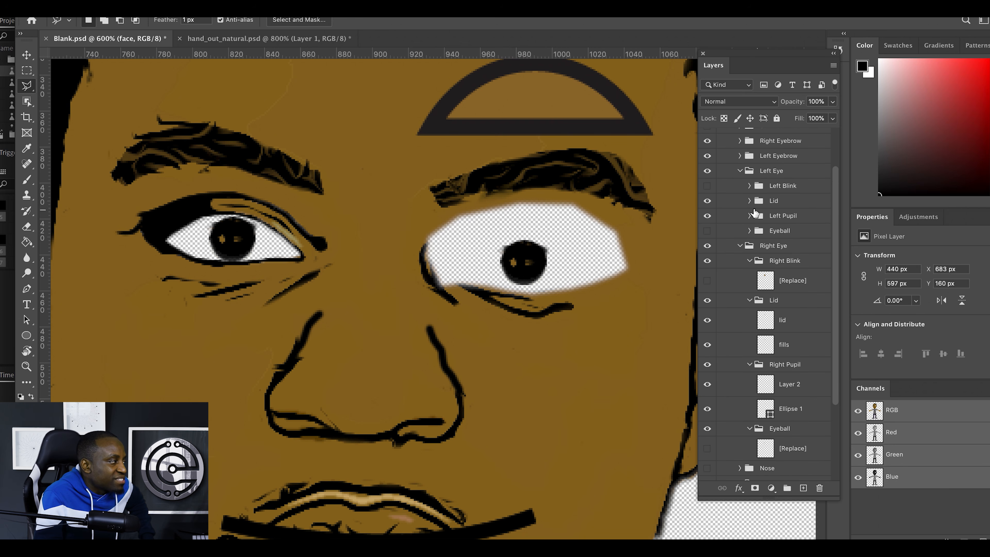
click(749, 201)
click(774, 200)
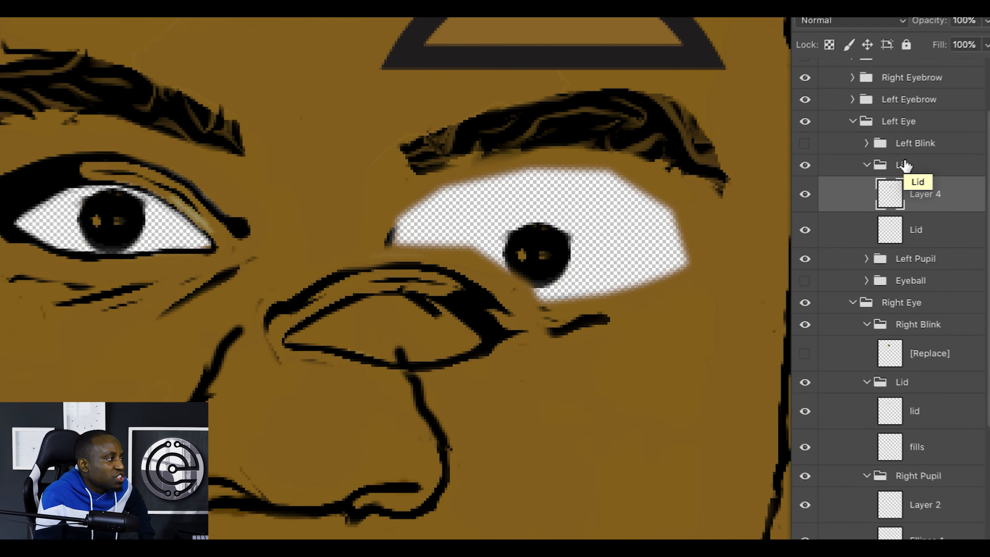
key(ctrl+v)
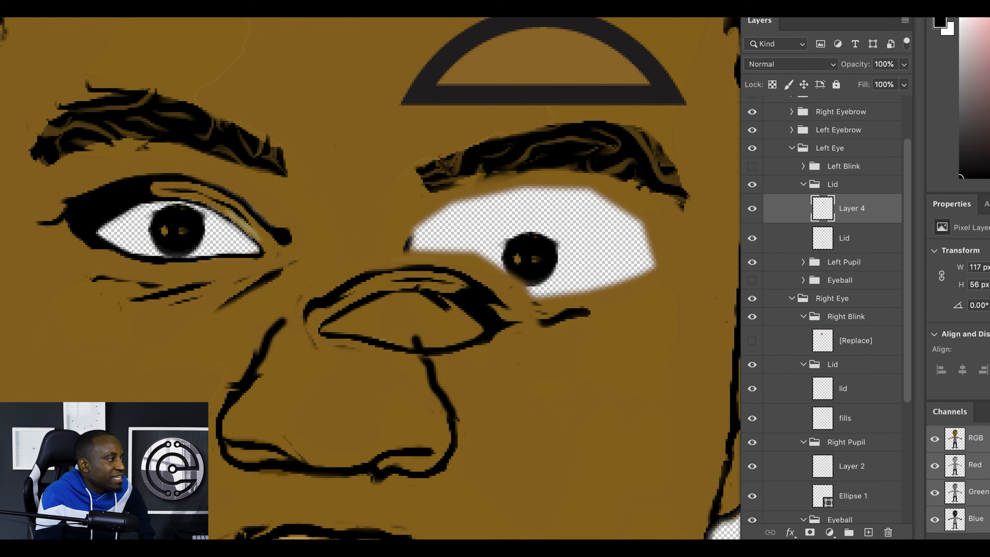
drag(407, 287, 525, 219)
Rename the pasted left eye layer as lid and add a layer named fills beneath it in the Lid group.
double_click(850, 208)
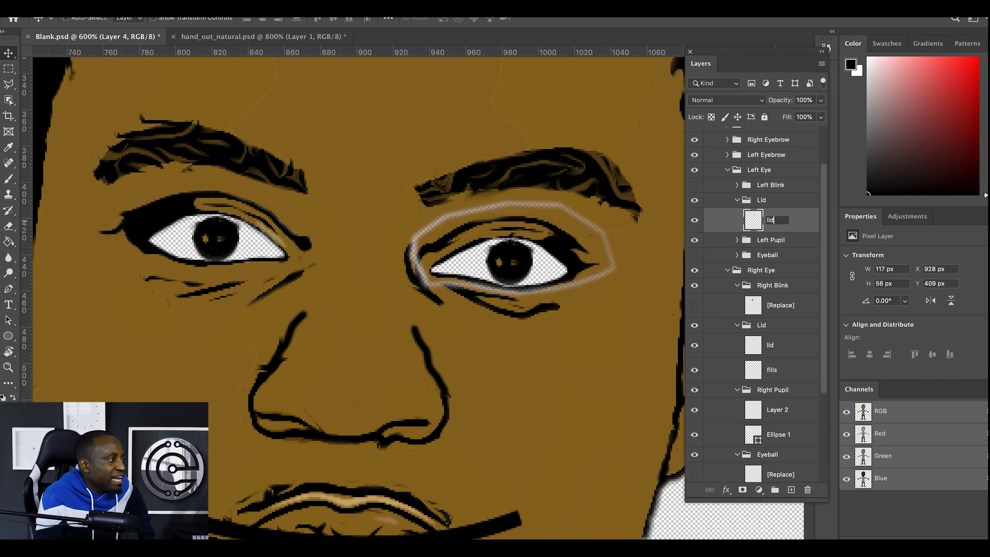
key(Return)
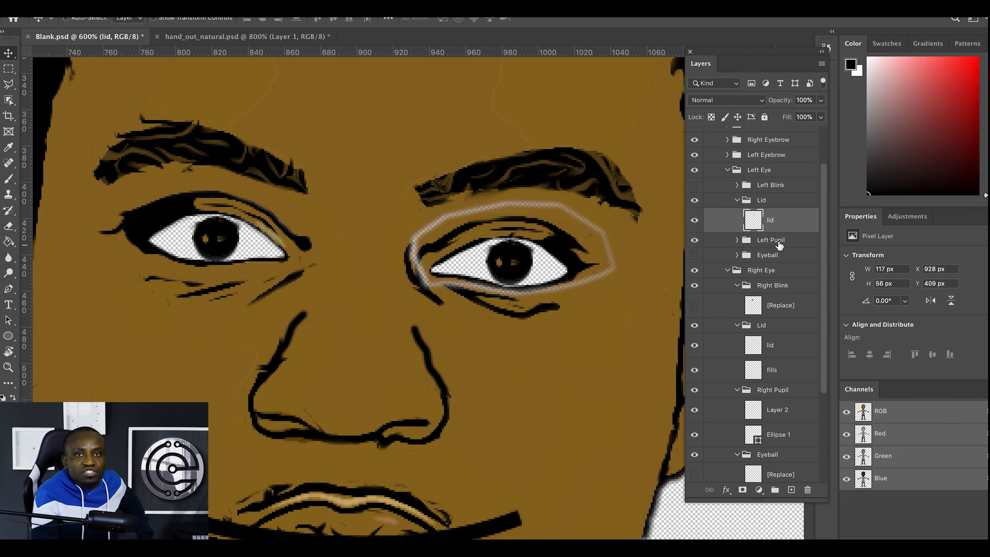
click(791, 489)
drag(777, 225, 776, 249)
double_click(774, 245)
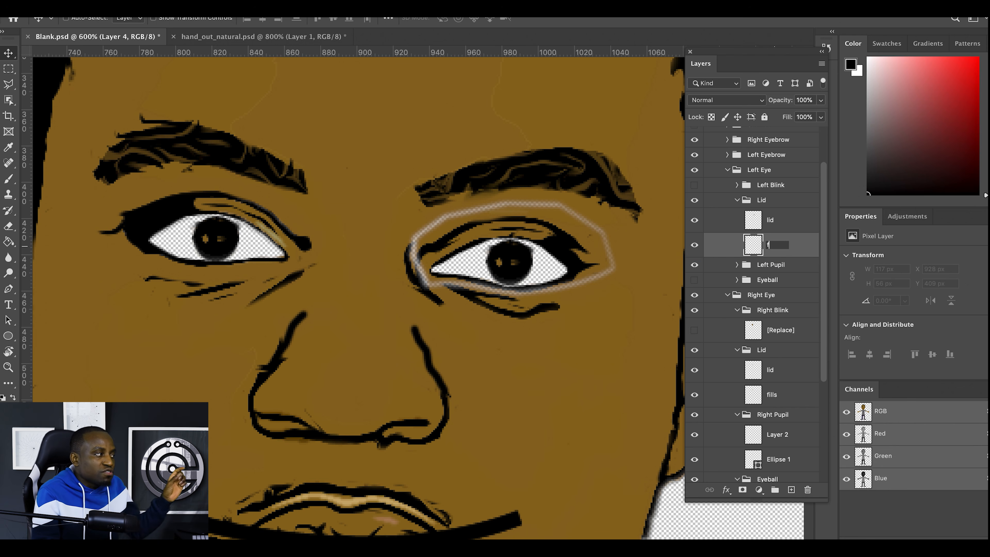
text(fi)
key(Return)
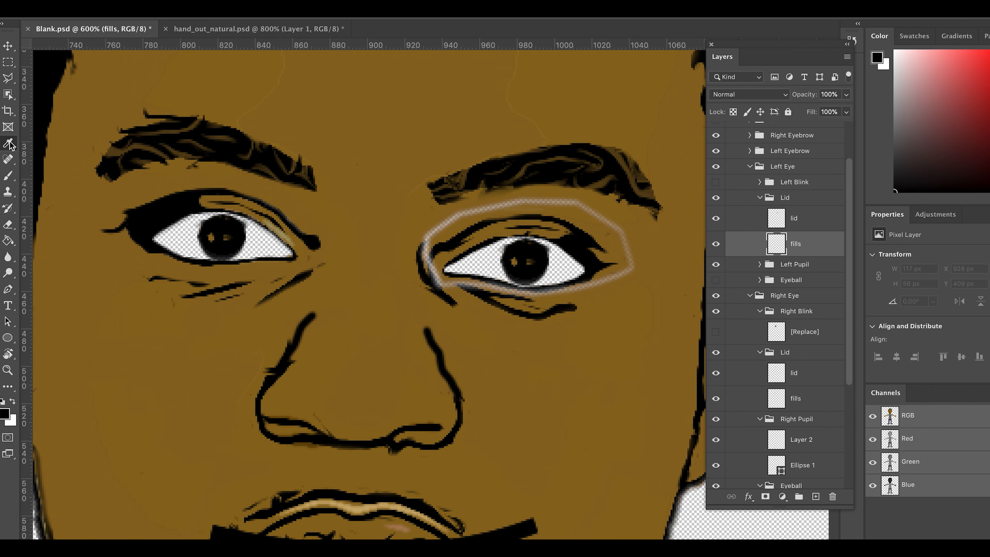
Sample the brown skin color and paint over the gaps around the left eyelid on the fills layer with a smaller brush.
click(9, 143)
click(411, 152)
click(8, 176)
mouse_move(452, 219)
mouse_down()
mouse_move(494, 209)
mouse_move(620, 236)
mouse_move(589, 287)
mouse_up()
click(51, 11)
drag(73, 50, 69, 49)
click(582, 292)
mouse_move(525, 294)
mouse_down()
mouse_move(435, 275)
mouse_move(449, 284)
mouse_up()
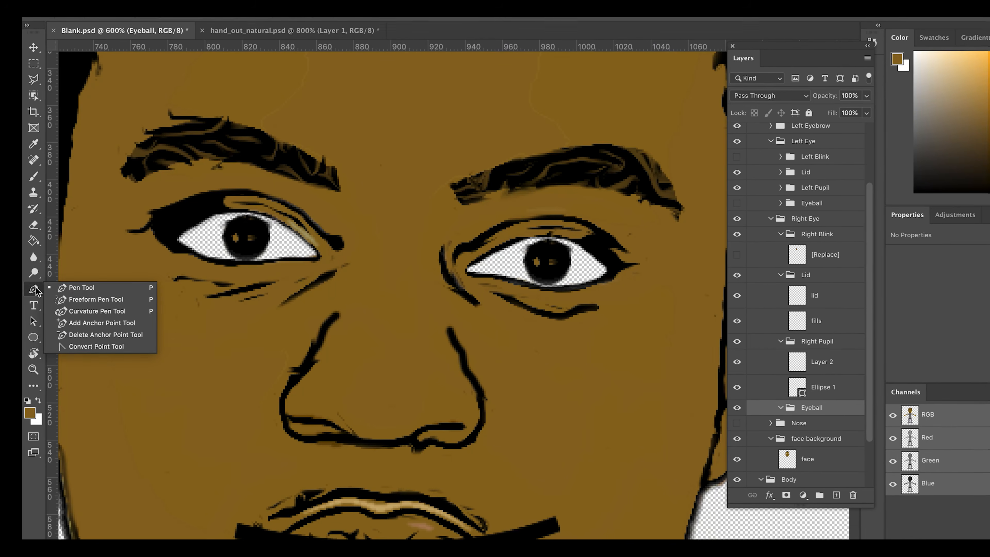
Choose the Pen tool and set the foreground color to off-white f3f3f3.
click(36, 290)
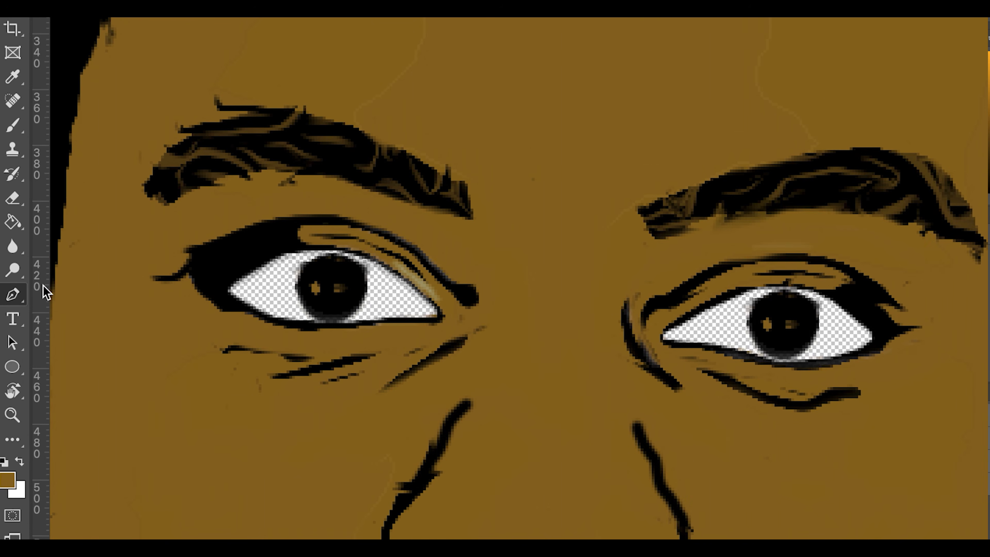
click(8, 479)
key(Escape)
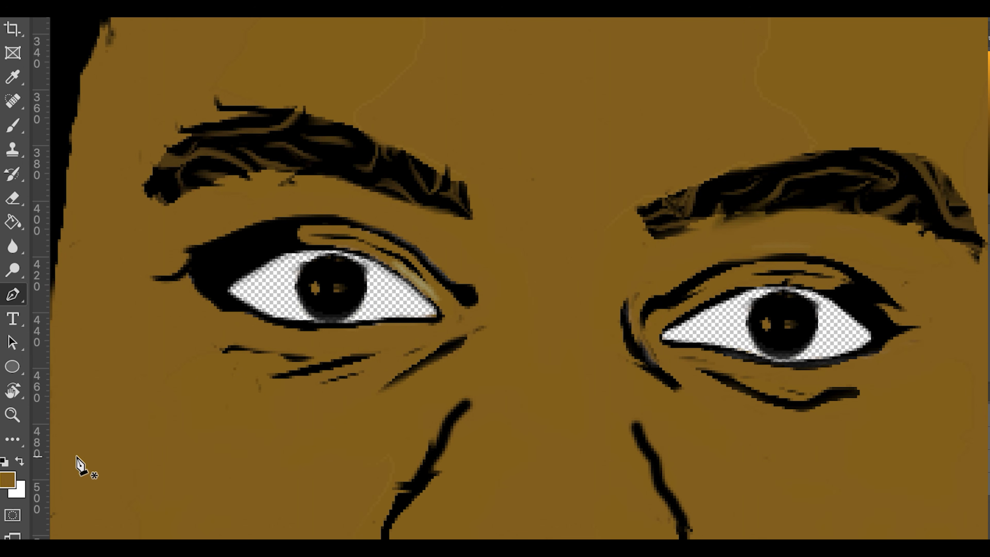
click(7, 484)
drag(723, 173, 701, 168)
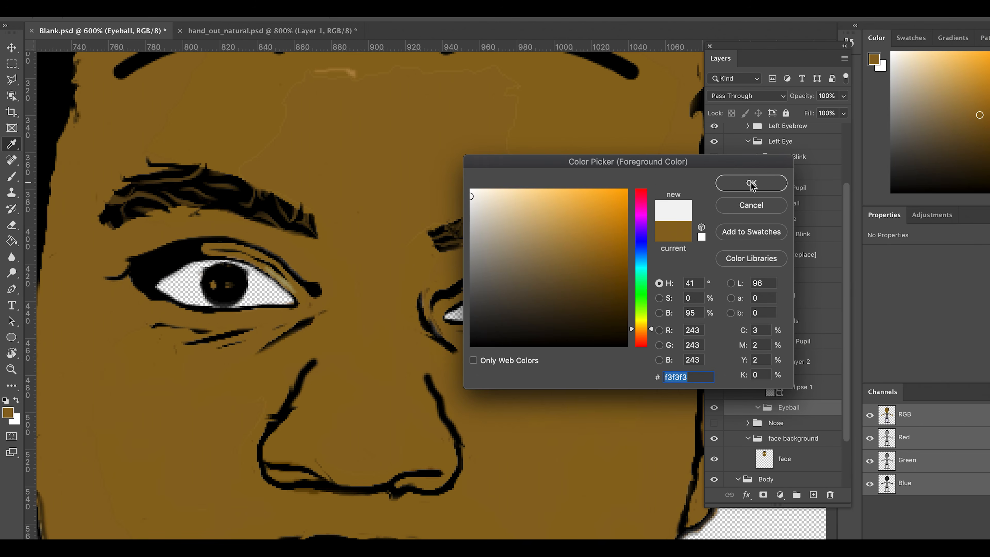
click(751, 184)
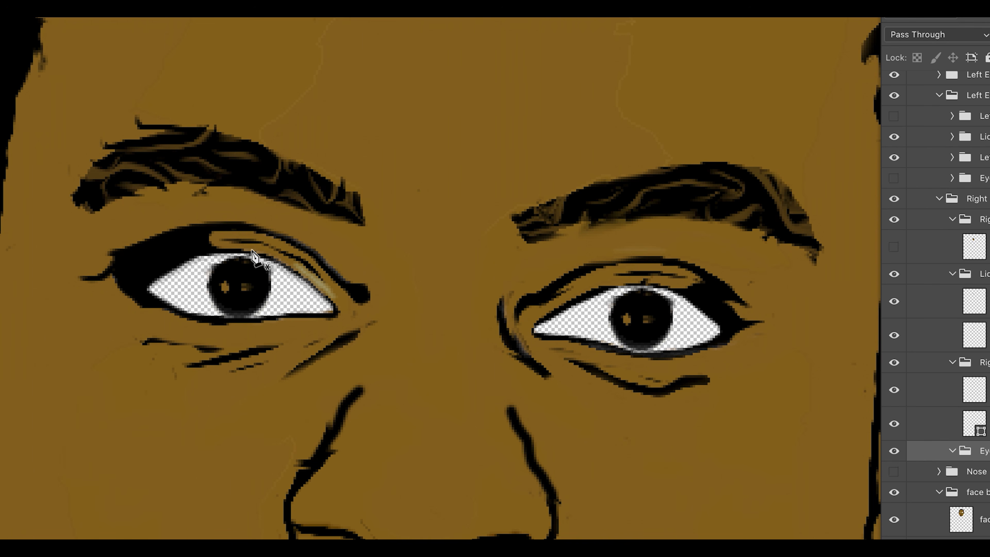
Outline the right eye opening with the Pen tool and turn the path into an off-white shape in the Right Eye's Eyeball group.
click(199, 249)
click(147, 276)
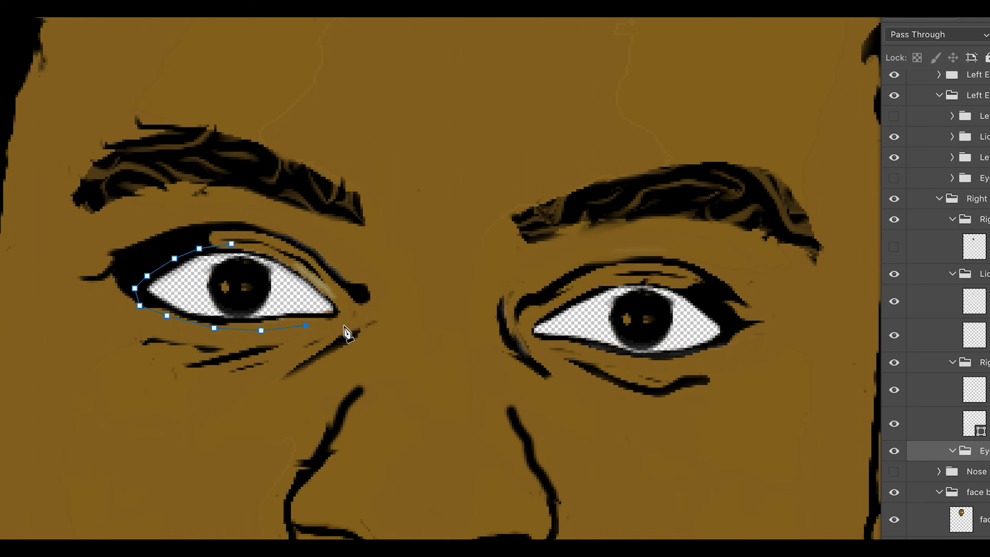
click(232, 244)
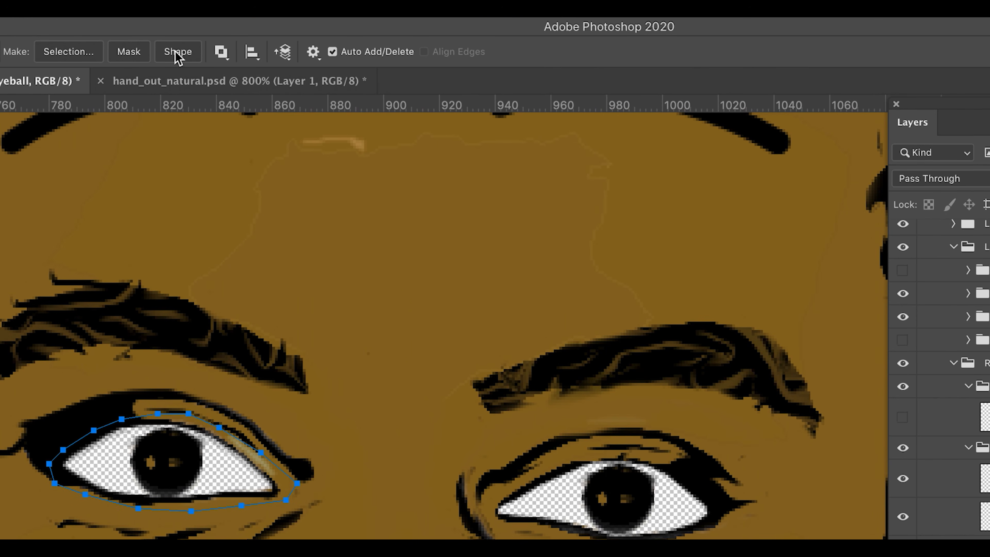
click(205, 54)
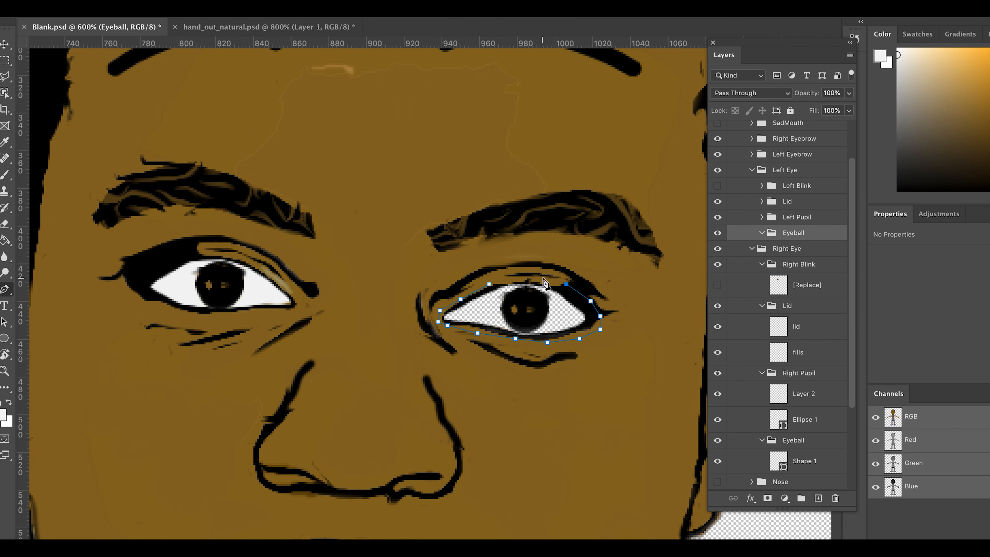
Close a pen path around the left eye opening and turn it into an off-white shape in the Left Eye's Eyeball group.
click(488, 284)
click(228, 8)
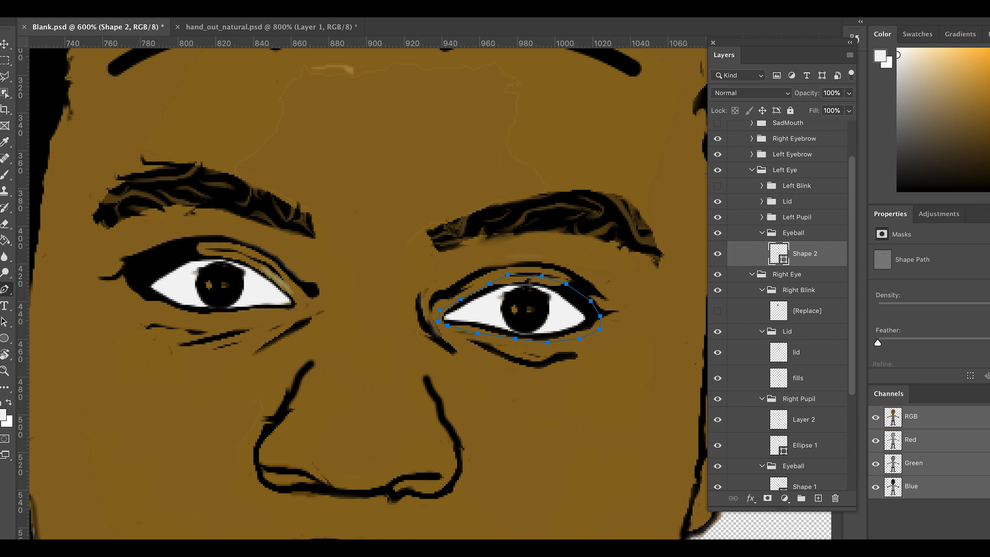
key(super+minus)
key(super+minus)
key(super+minus)
key(super+minus)
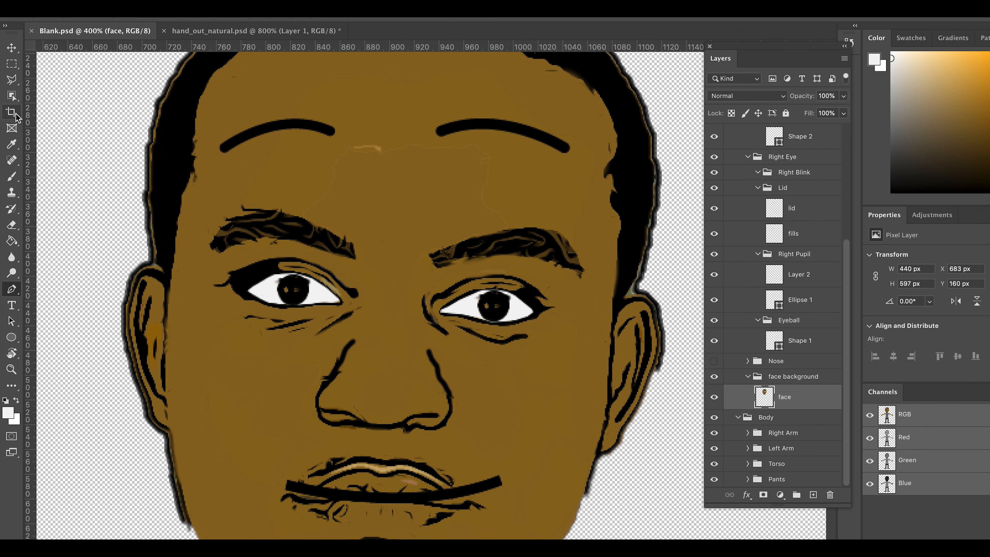
Select the right eyebrow on the face layer with the Object Selection tool's lasso and cut it out.
click(13, 96)
mouse_move(234, 203)
mouse_down()
mouse_move(233, 257)
mouse_move(343, 266)
mouse_move(321, 185)
mouse_up()
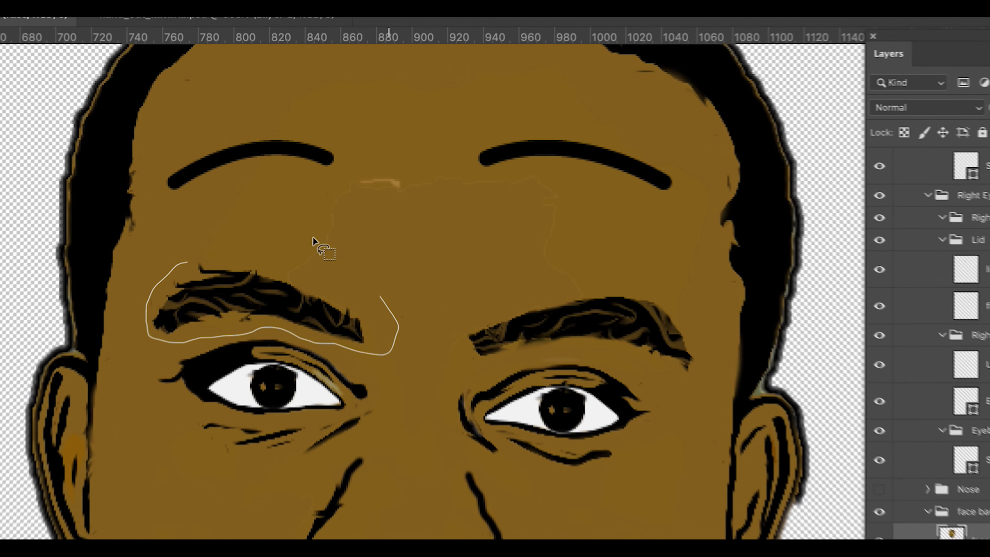
drag(313, 237, 179, 268)
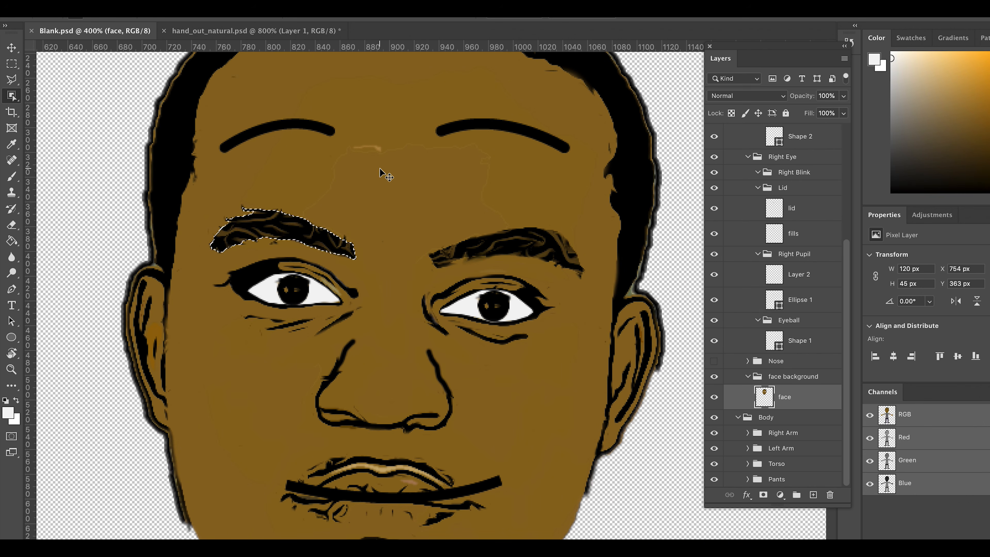
key(Delete)
Delete the [Replace] placeholder from the Right Eyebrow group and paste the cut-out eyebrow there.
scroll(787, 274, up, 5)
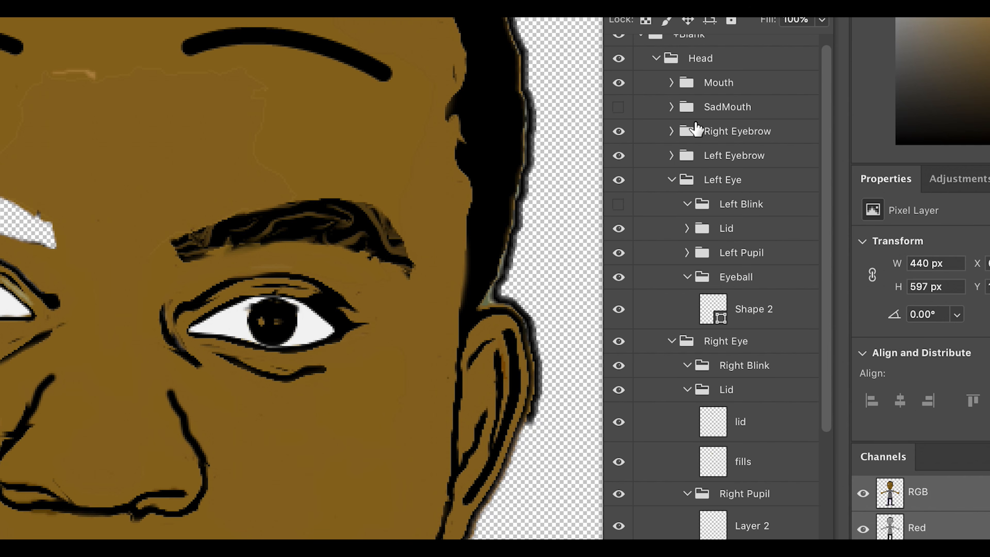
click(671, 132)
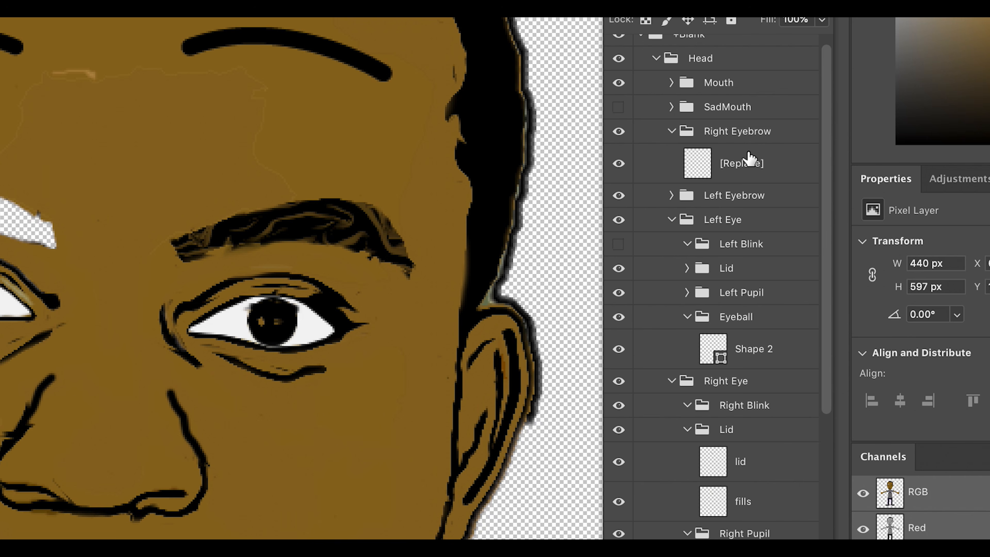
click(746, 163)
key(Delete)
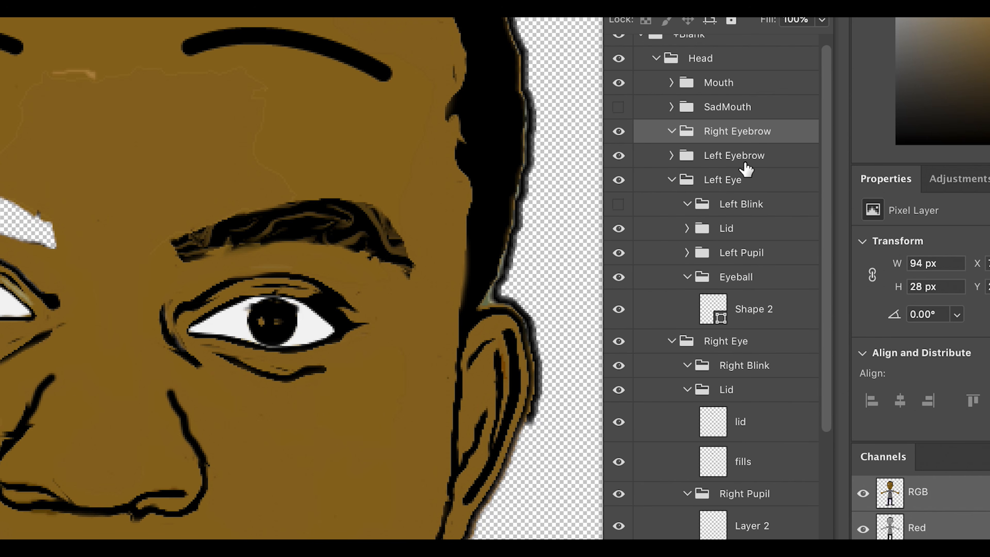
key(super+v)
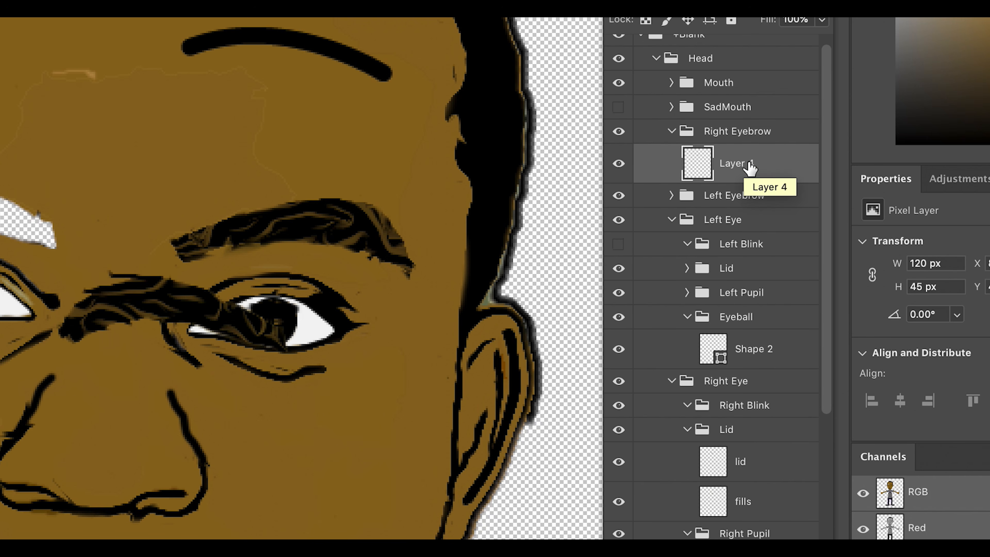
Rename the pasted layer as right eyebrow and move it back over the hole in the face.
double_click(748, 163)
text(right eyebrow)
key(Return)
drag(72, 324, 269, 230)
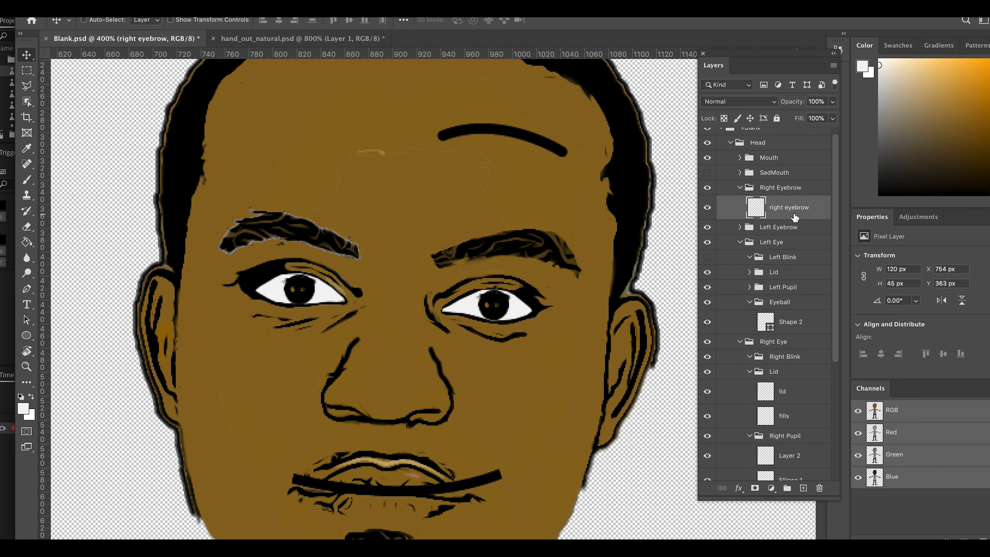
Sample the brown skin color and paint over the gaps around the right eyebrow on the face layer.
scroll(786, 321, down, 4)
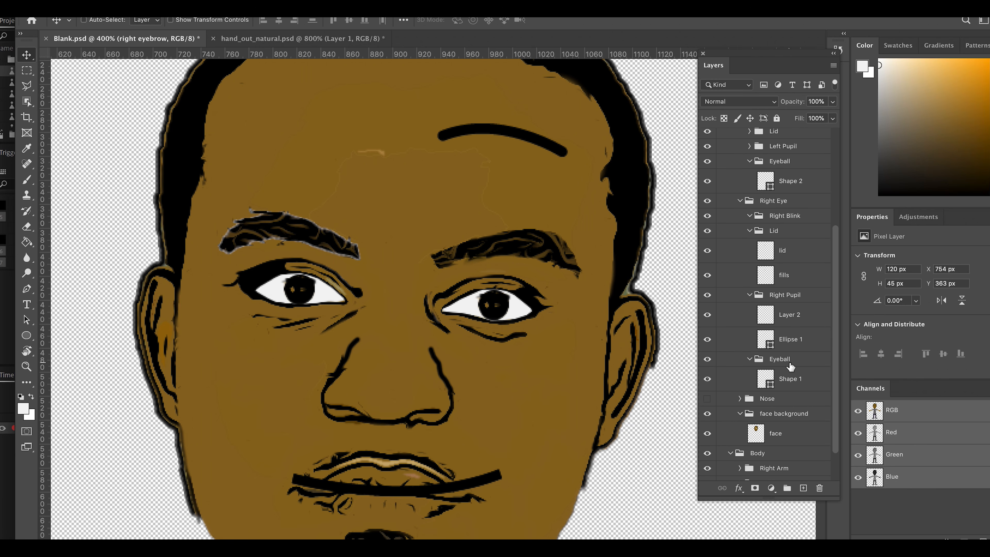
click(777, 438)
key(i)
click(271, 143)
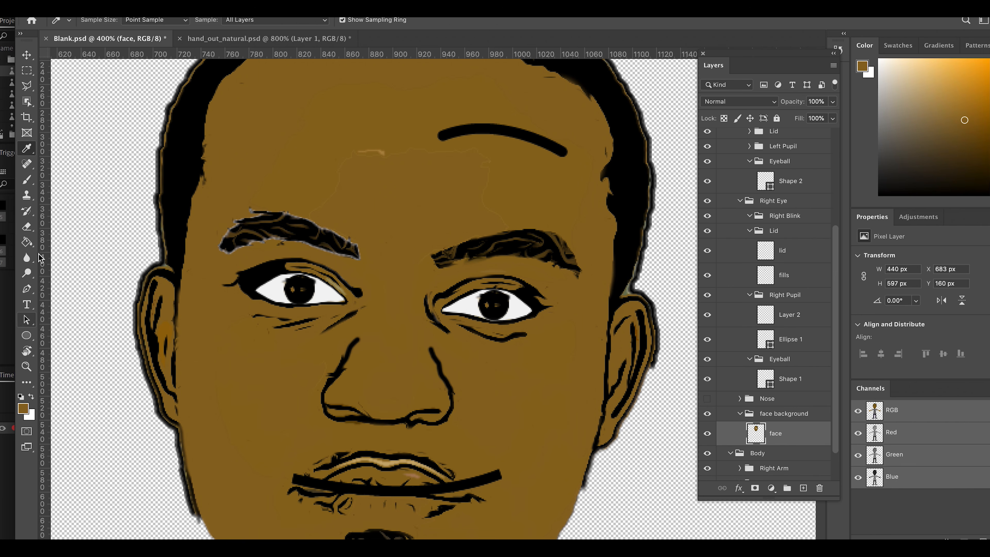
click(28, 180)
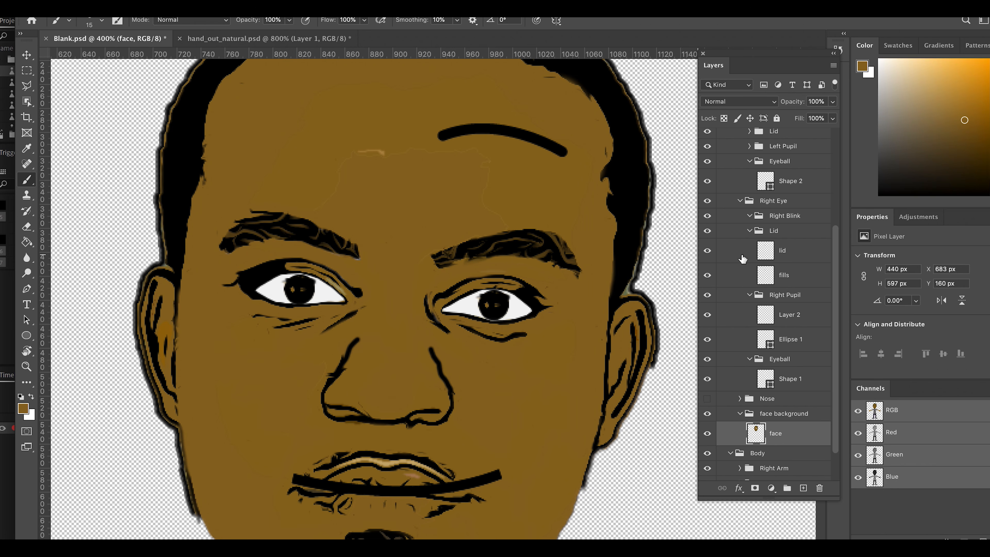
scroll(742, 258, up, 3)
scroll(739, 222, up, 5)
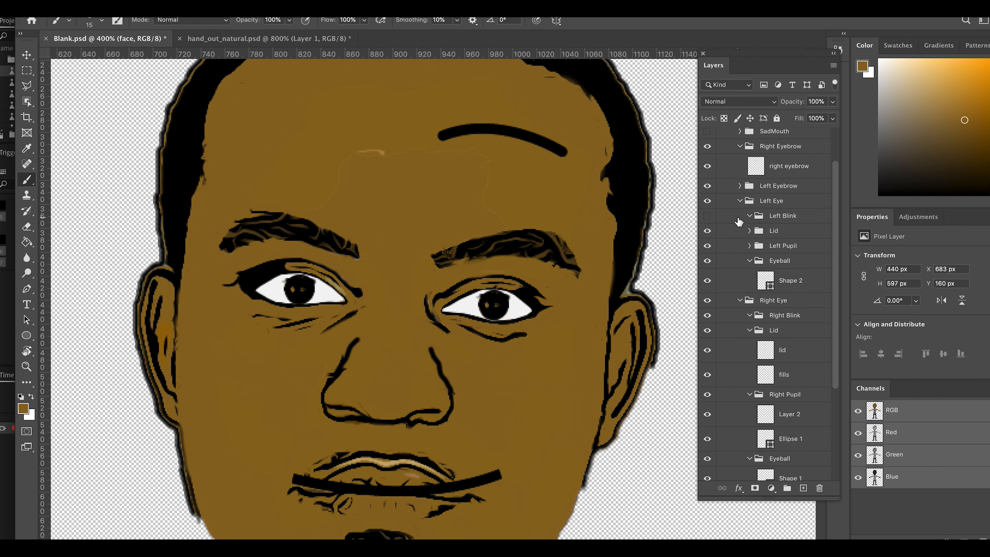
click(707, 189)
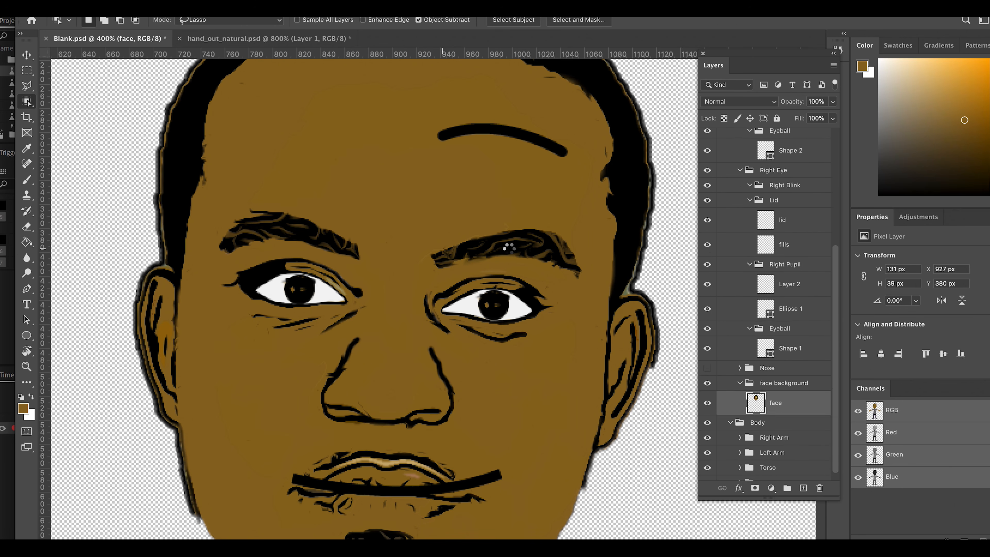
Cut the left eyebrow from the face layer and paste it into the Left Eyebrow group in place of its placeholder.
key(super+x)
scroll(775, 274, up, 11)
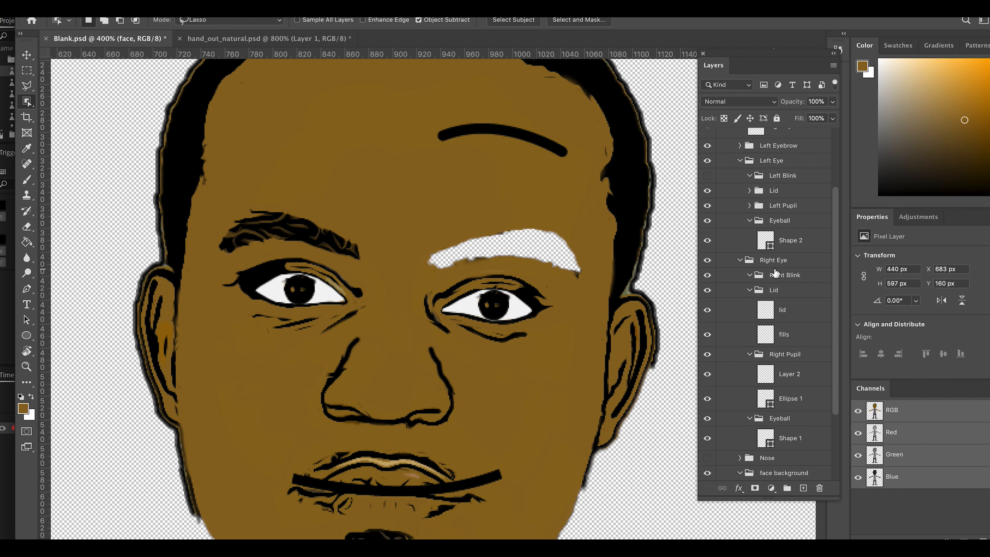
click(740, 235)
click(779, 257)
key(Delete)
key(super+v)
Rename the pasted layer as Left Eyebrow and move it back over the hole in the face.
double_click(778, 255)
text(Left Eyeb)
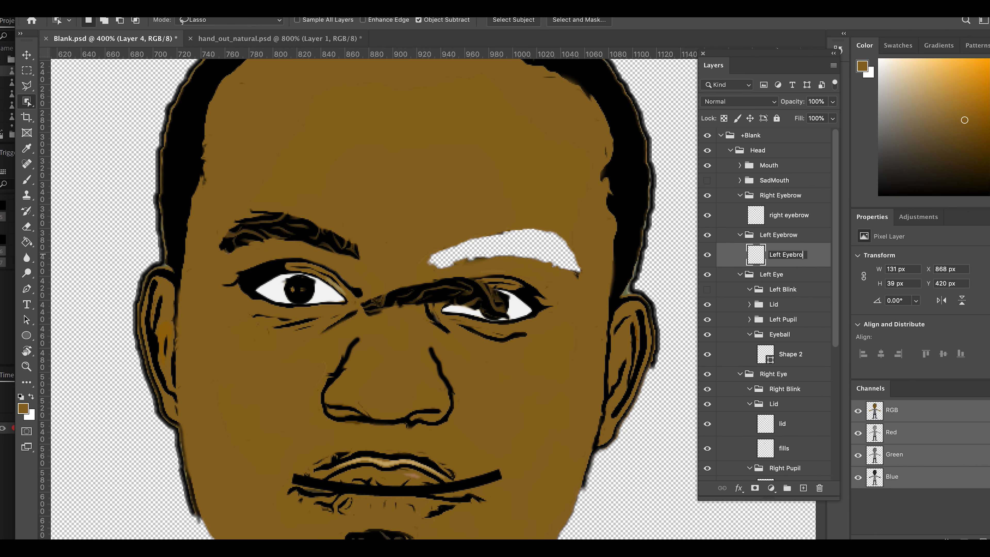
text(row)
key(Return)
click(26, 55)
drag(431, 290, 502, 242)
Paint over the gaps around the left eyebrow on the face layer with the brown brush.
scroll(780, 410, down, 11)
click(776, 394)
click(26, 180)
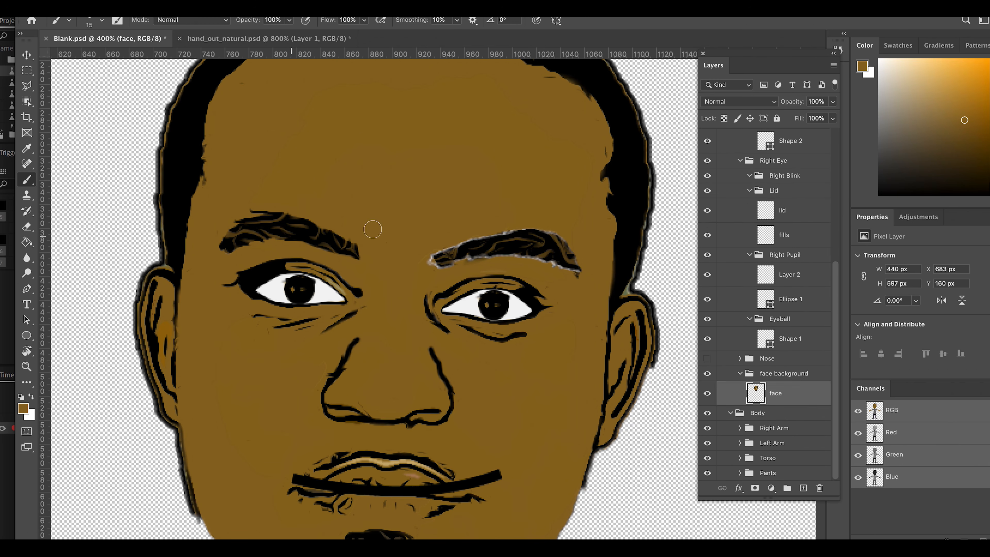
scroll(764, 274, up, 11)
click(707, 254)
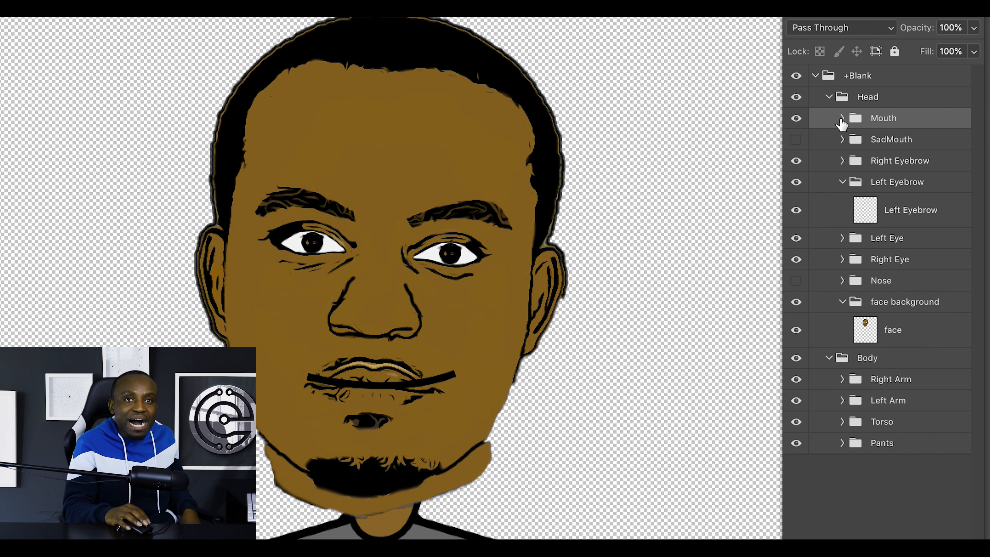
Expand the Mouth group, look through its mouth layers and hide the Neutral mouth.
click(841, 119)
scroll(890, 292, down, 3)
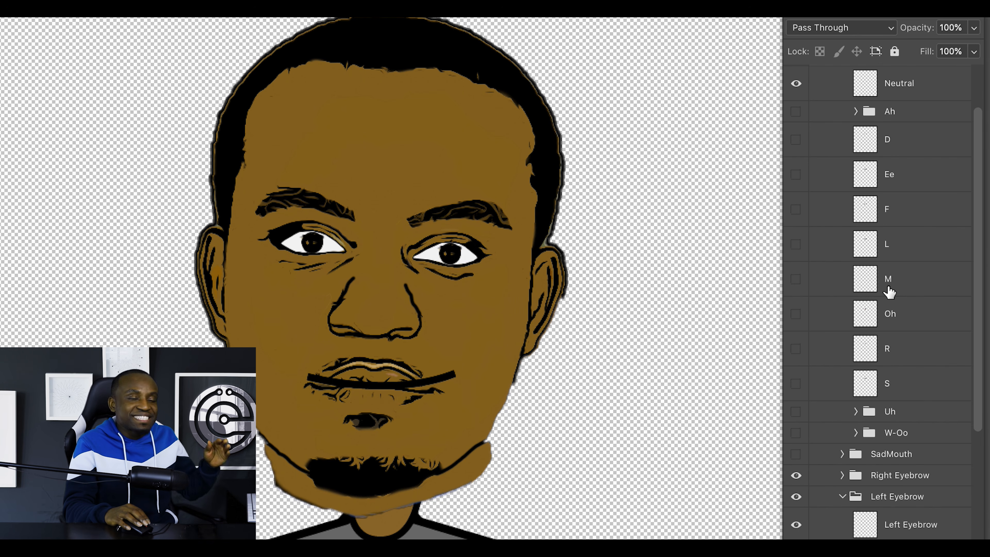
scroll(890, 292, up, 3)
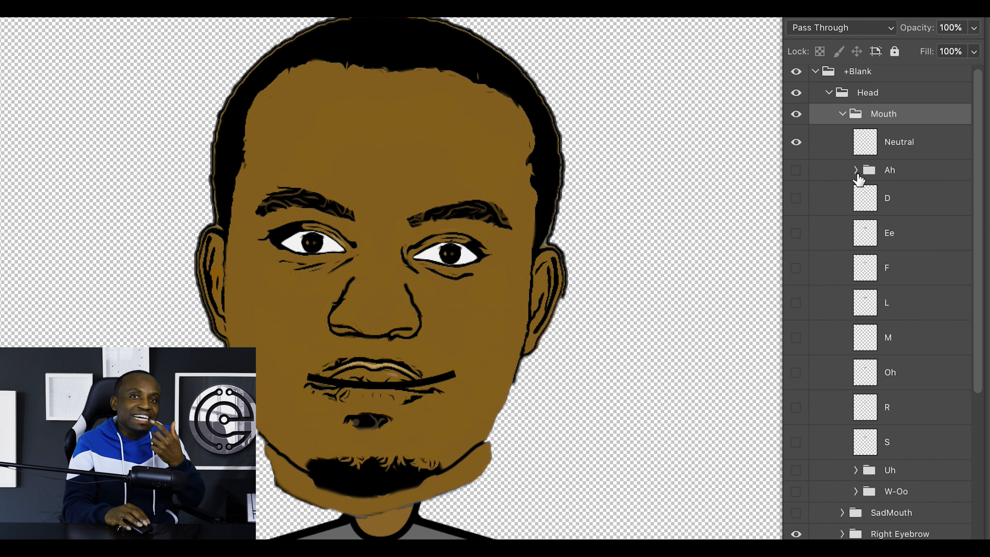
click(796, 142)
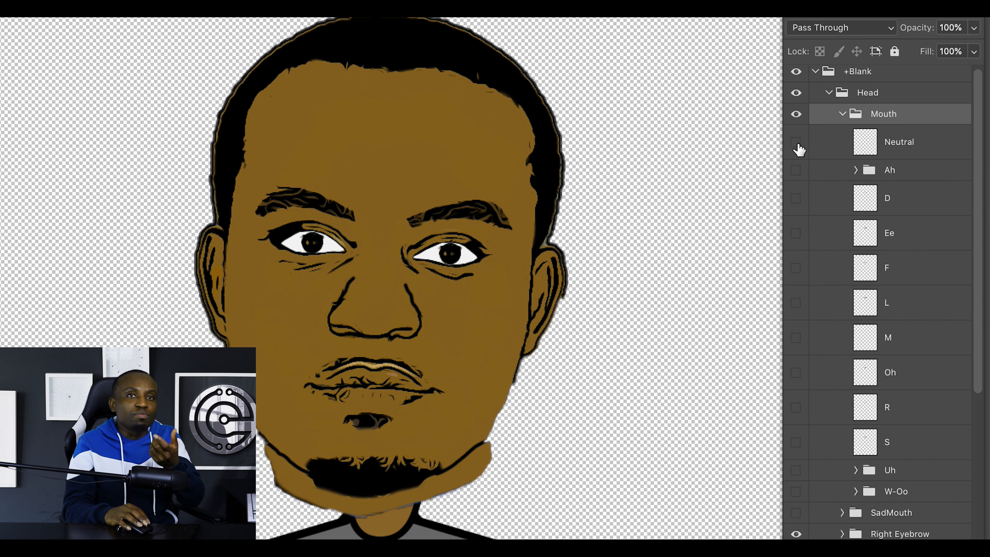
Preview the D, Ee, F, L and M mouth shapes on the face one at a time.
click(801, 198)
click(799, 233)
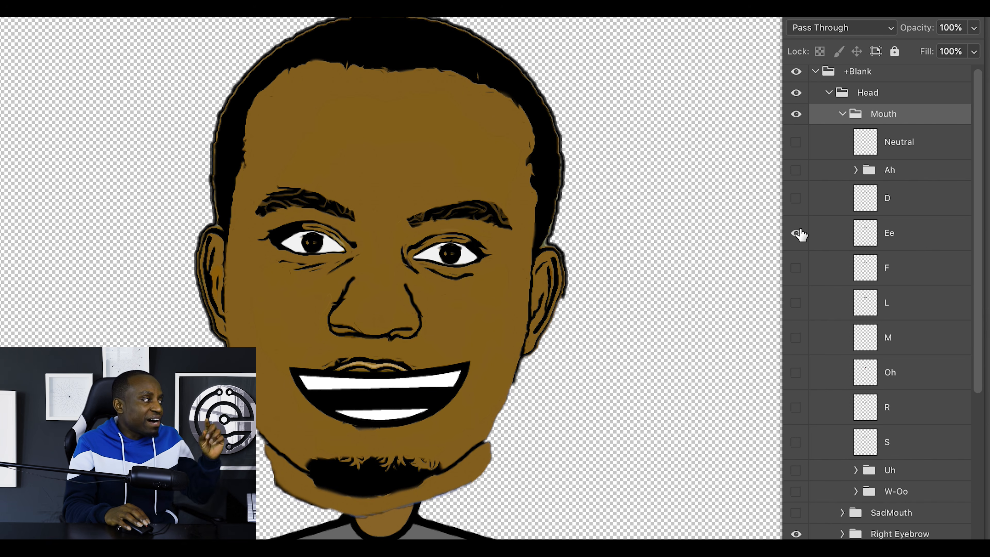
click(797, 233)
click(797, 267)
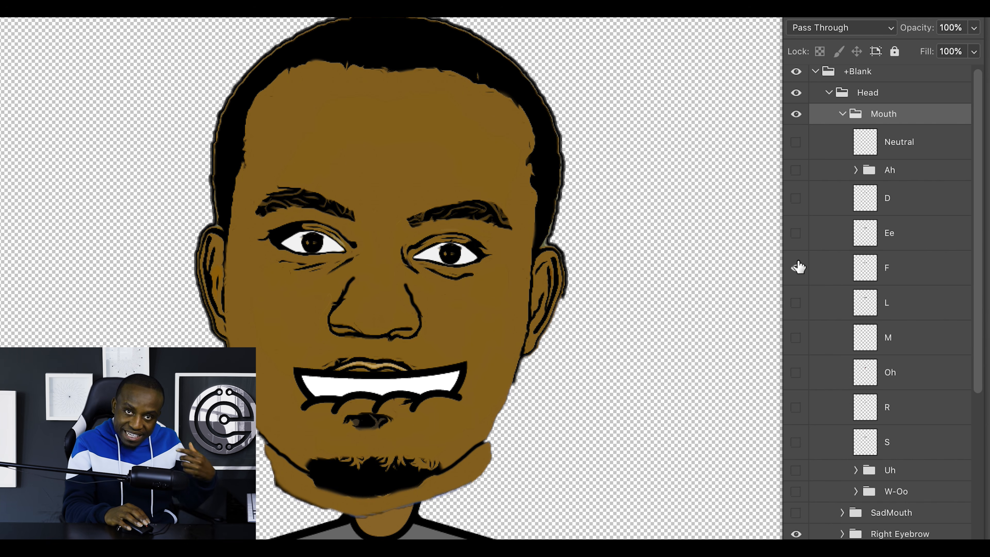
click(797, 268)
click(796, 303)
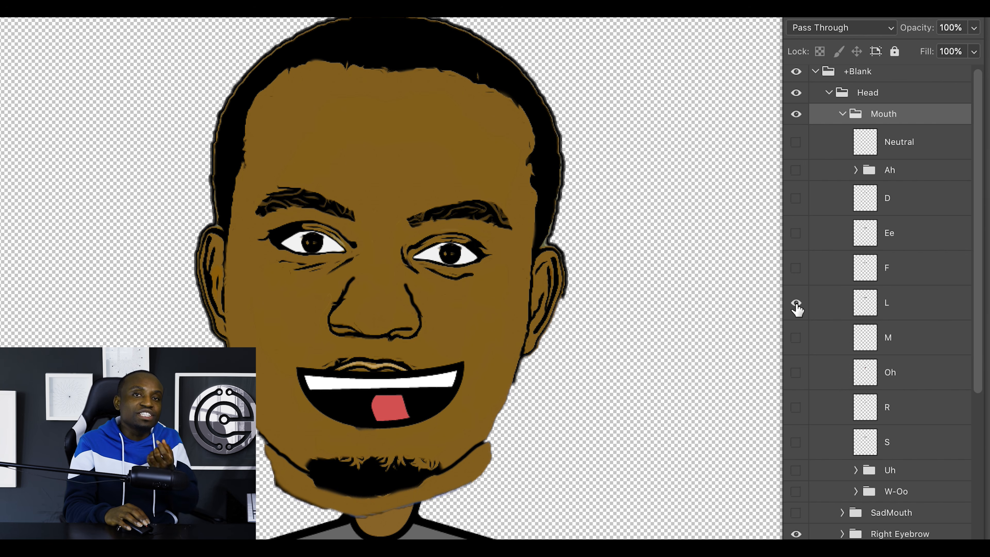
click(797, 308)
click(797, 340)
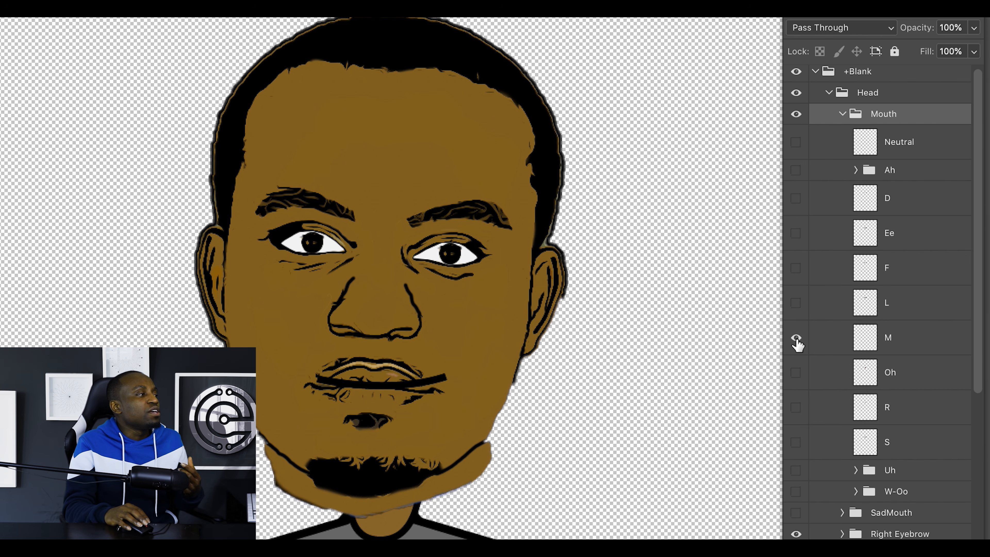
click(797, 344)
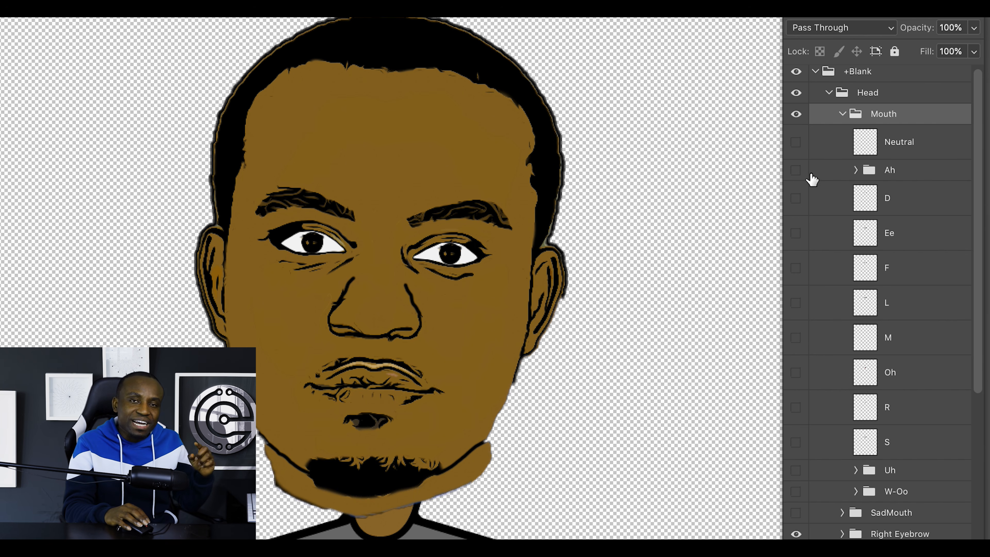
Examine the layers inside the Ah and Uh mouth groups, showing Uh and toggling its layer 2 to compare the shapes.
click(856, 170)
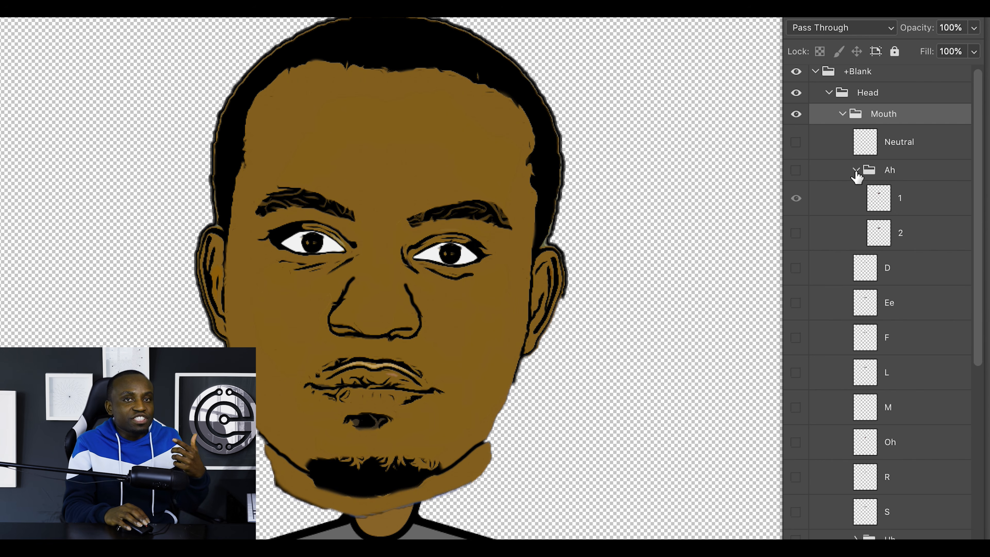
click(856, 170)
scroll(855, 281, down, 3)
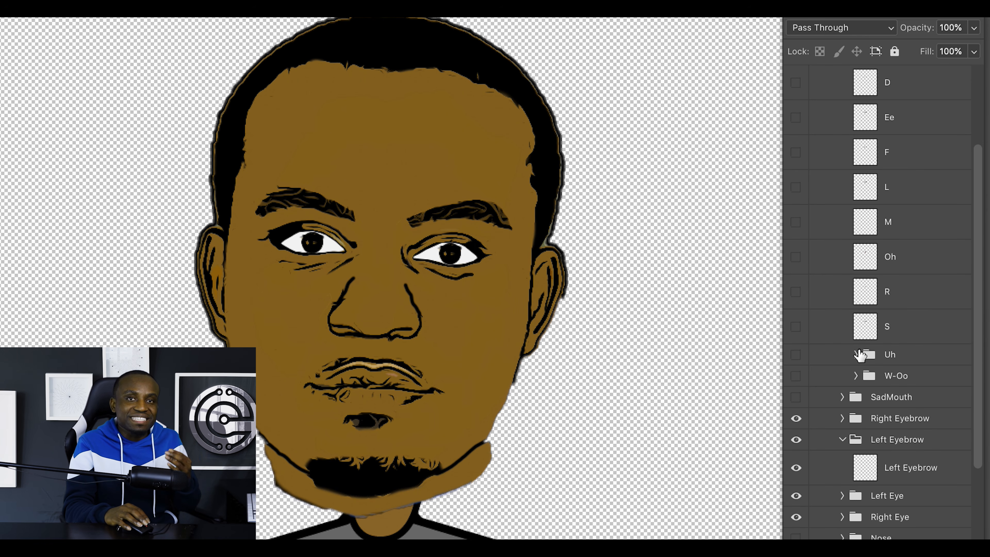
click(856, 355)
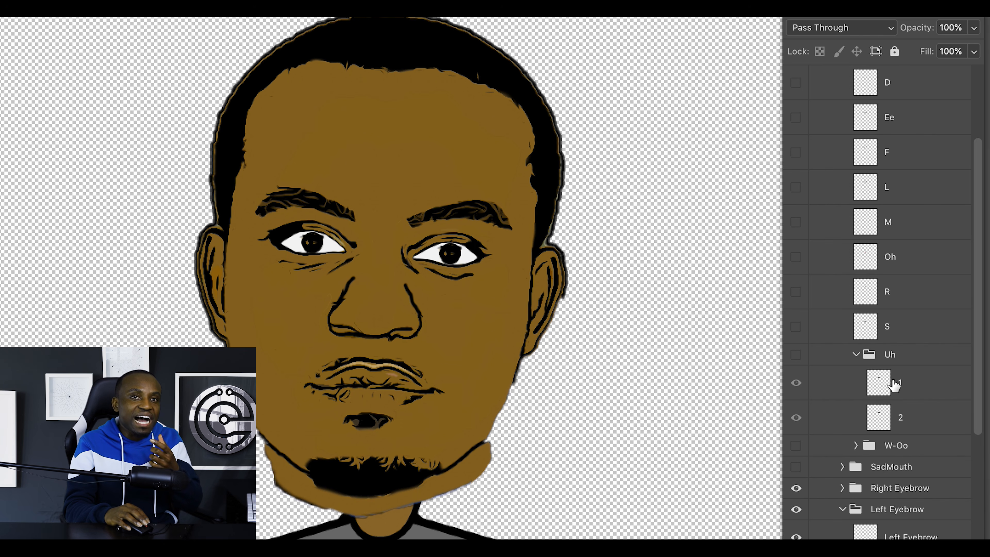
click(796, 355)
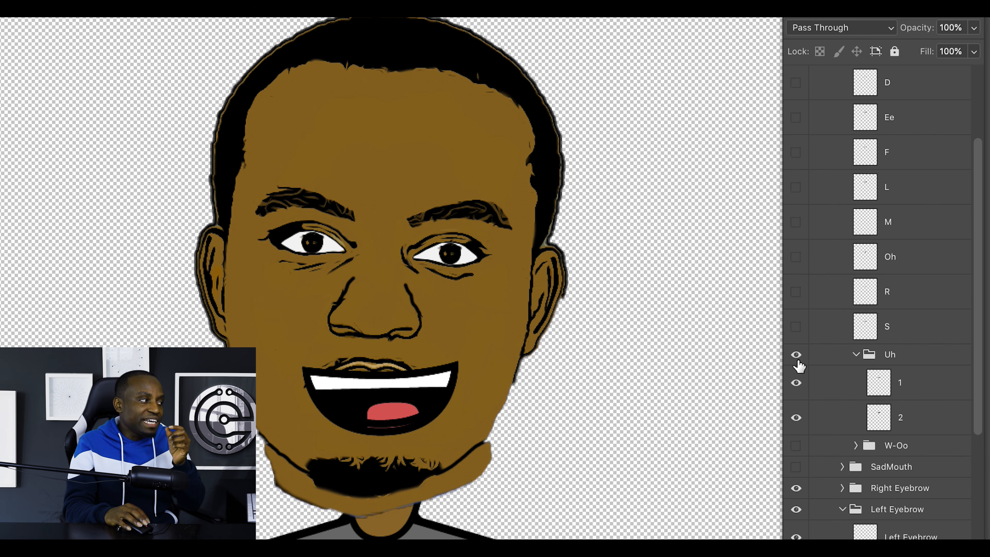
click(795, 418)
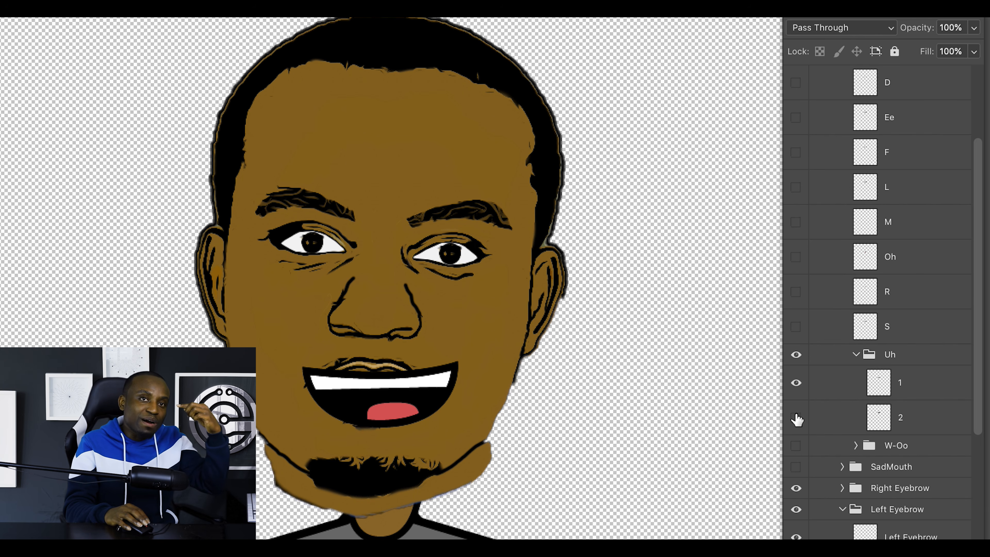
click(796, 417)
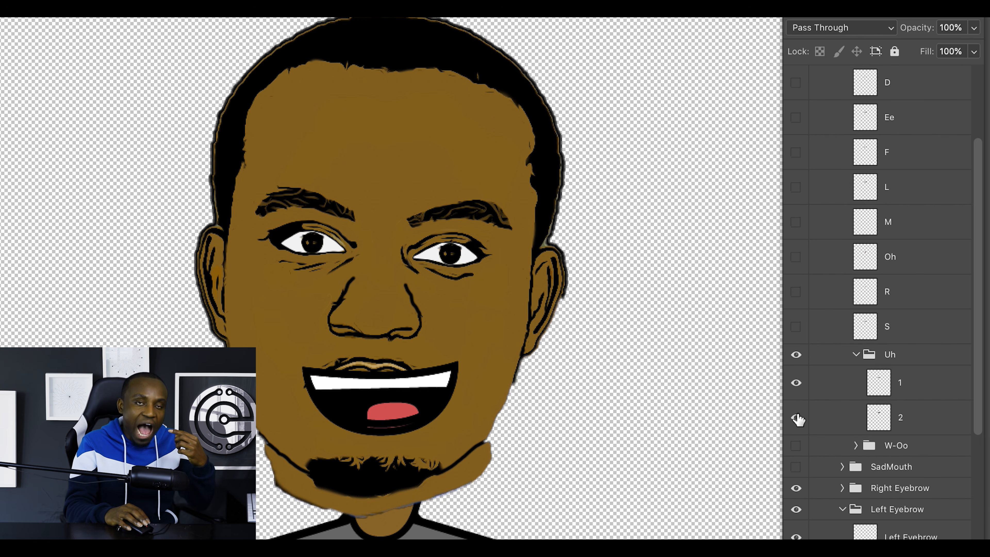
Toggle layer 1 of the Uh mouth to compare its shape, hide Uh, and look through the layers of the Mouth group.
click(797, 386)
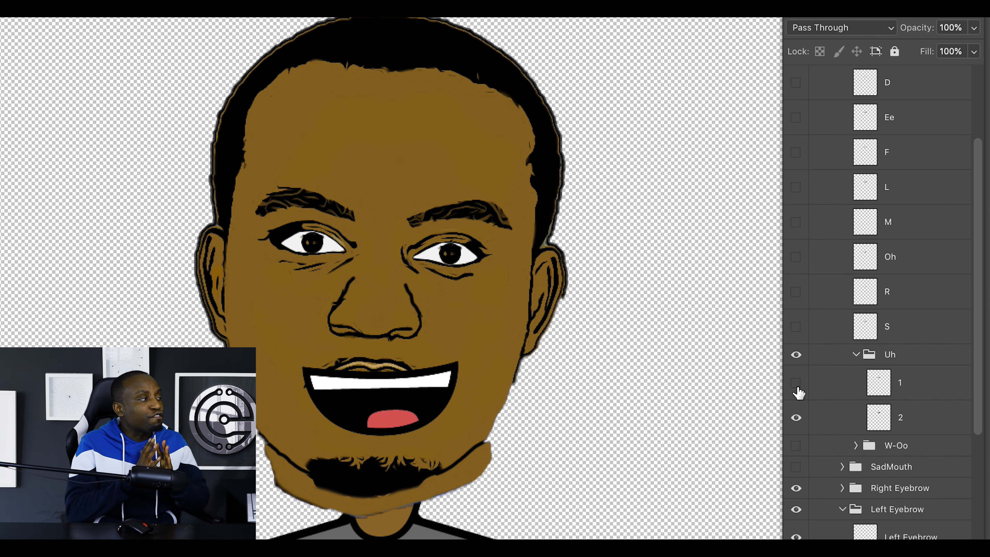
scroll(846, 379, up, 1)
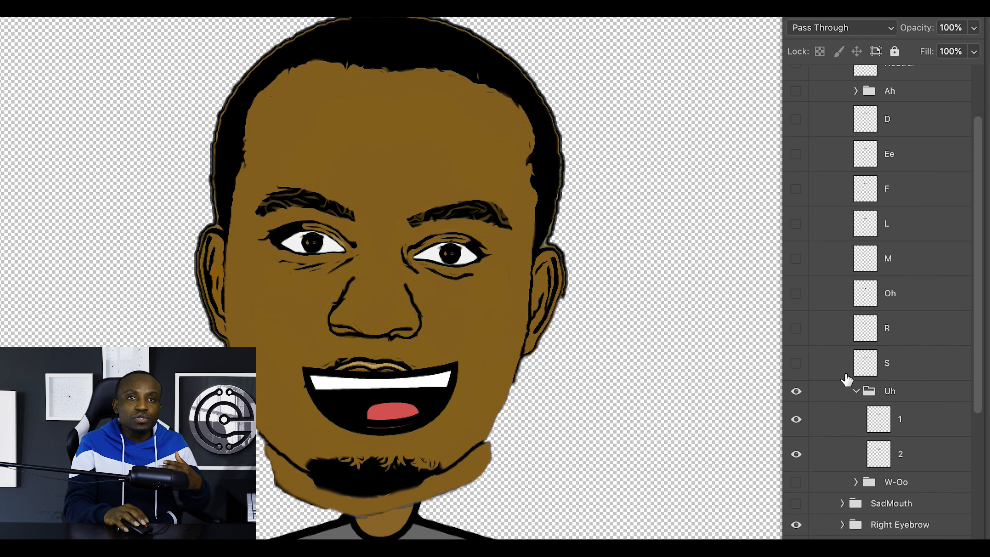
scroll(847, 379, down, 1)
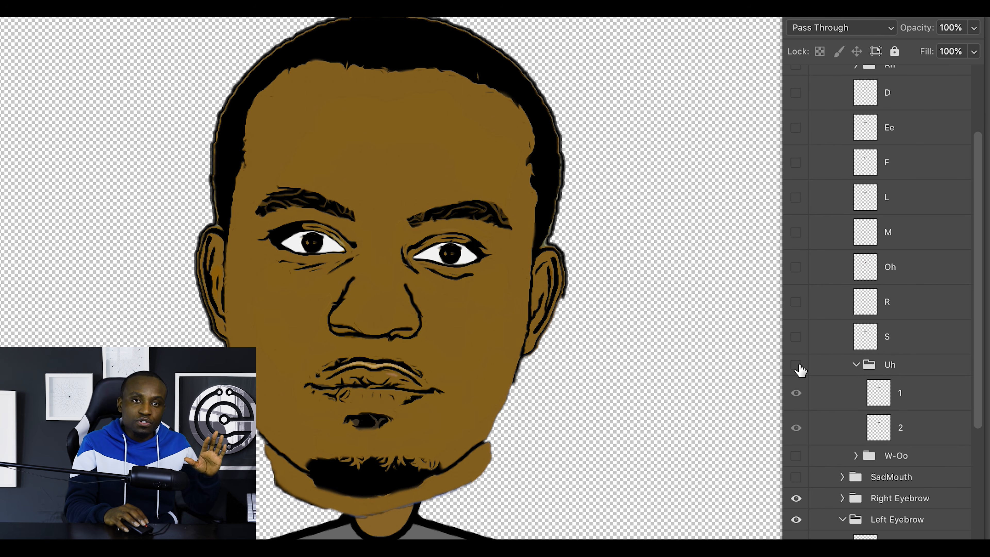
scroll(830, 288, up, 2)
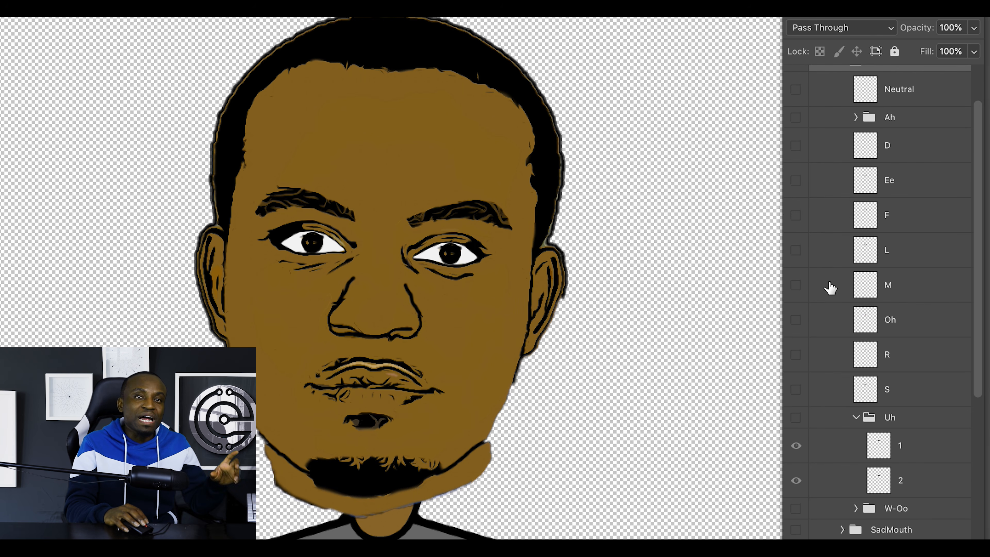
scroll(831, 288, up, 2)
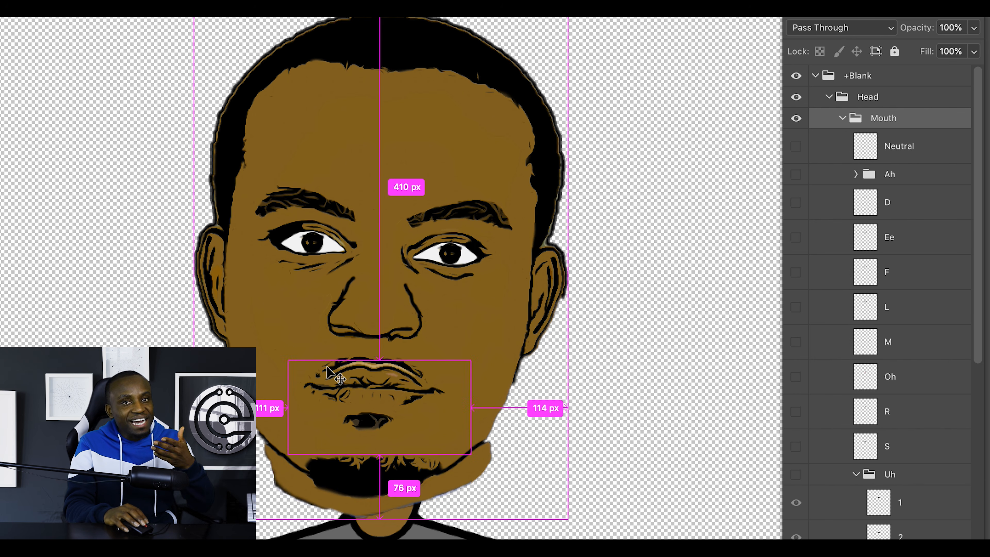
key(super+plus)
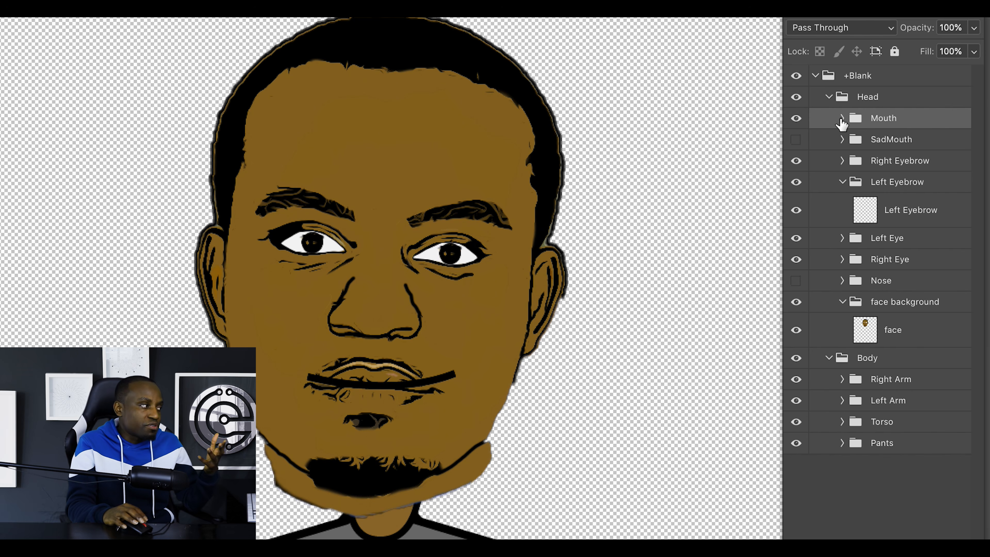
click(842, 118)
scroll(886, 290, down, 3)
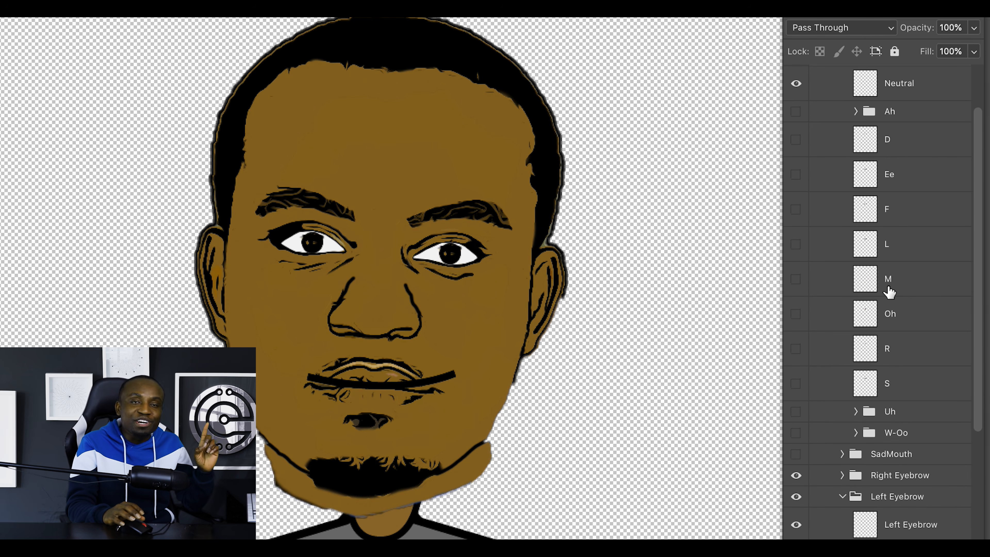
scroll(889, 292, up, 2)
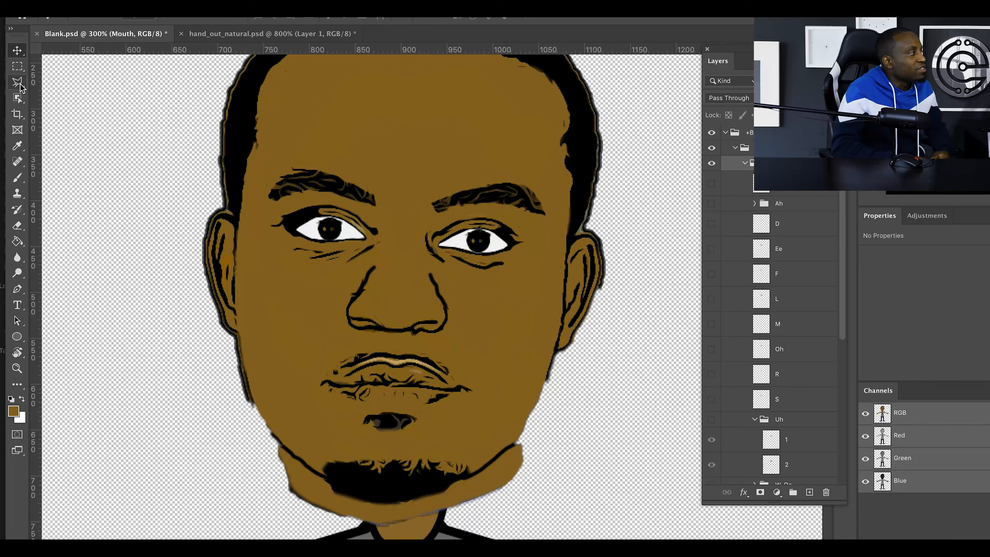
Cut the lips out of the face with a freehand selection and paste them into the Mouth group, positioned over the gap.
right_click(18, 82)
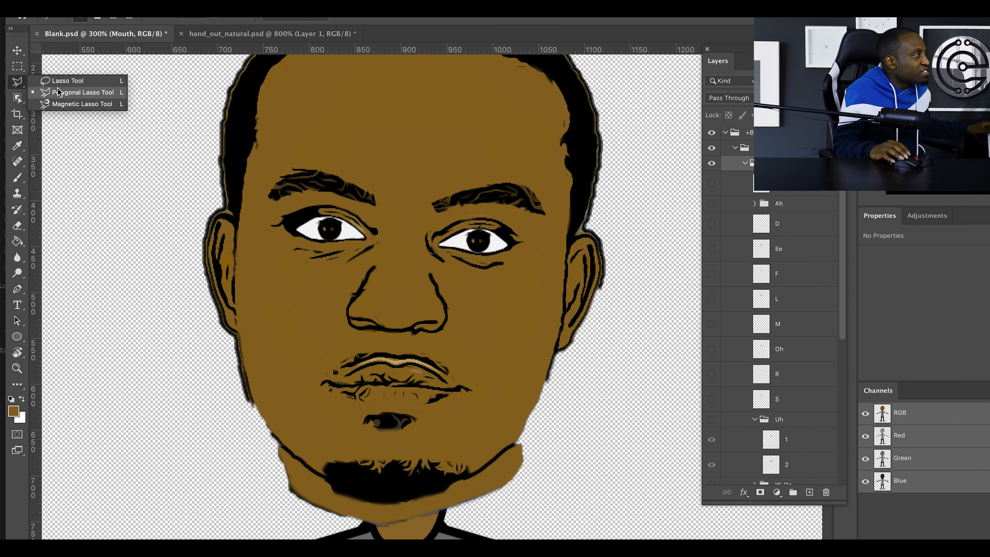
click(17, 99)
right_click(16, 100)
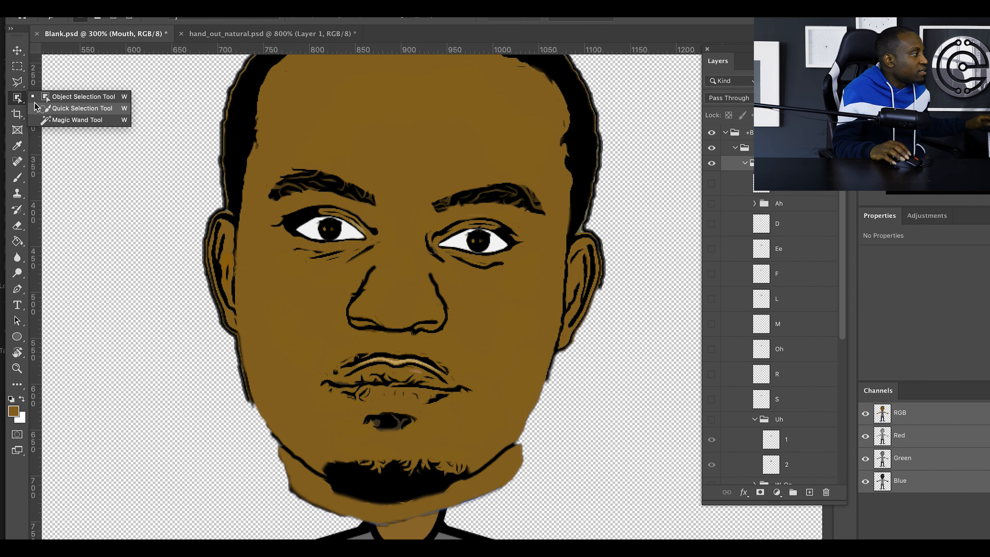
click(46, 96)
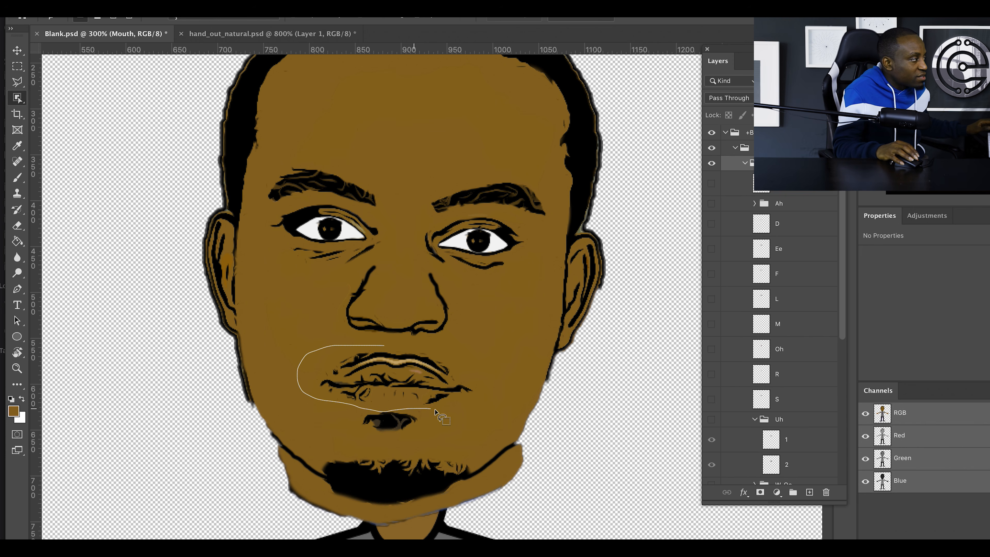
mouse_move(501, 400)
mouse_down()
mouse_move(469, 362)
mouse_move(400, 342)
mouse_up()
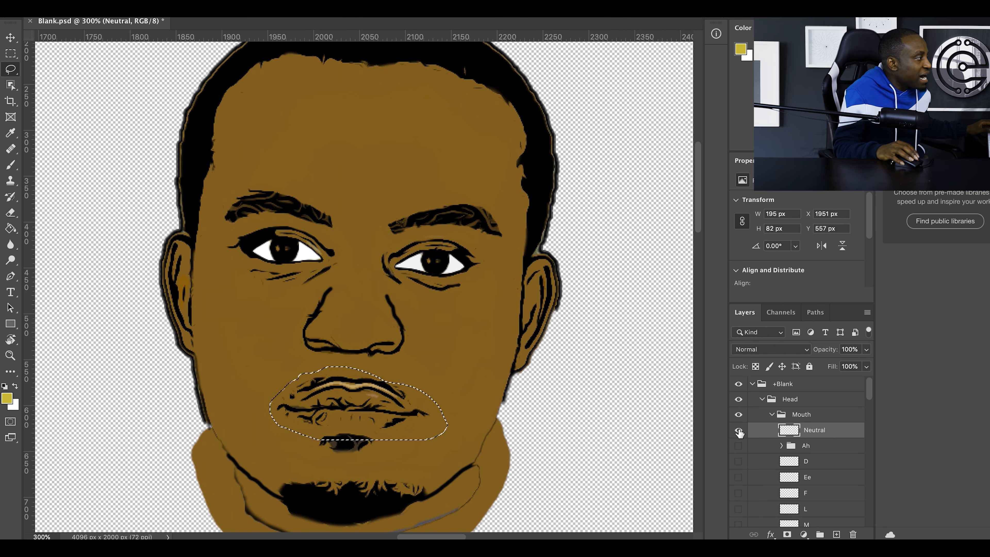
key(ctrl+x)
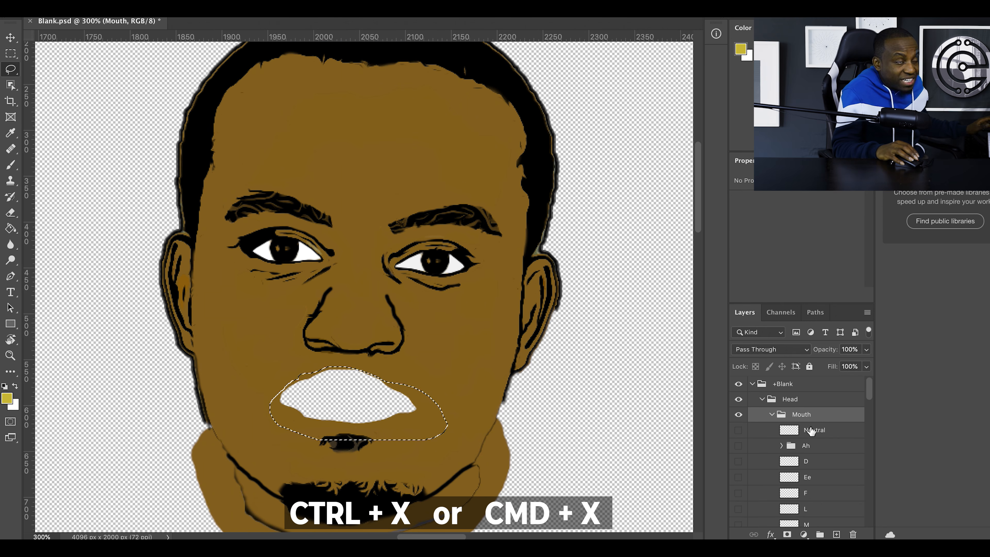
key(ctrl+v)
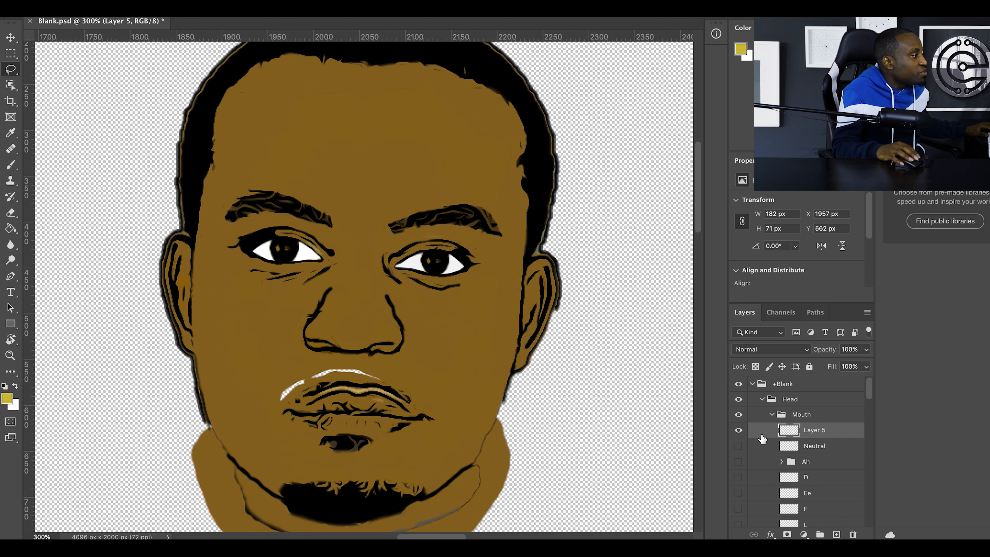
click(13, 37)
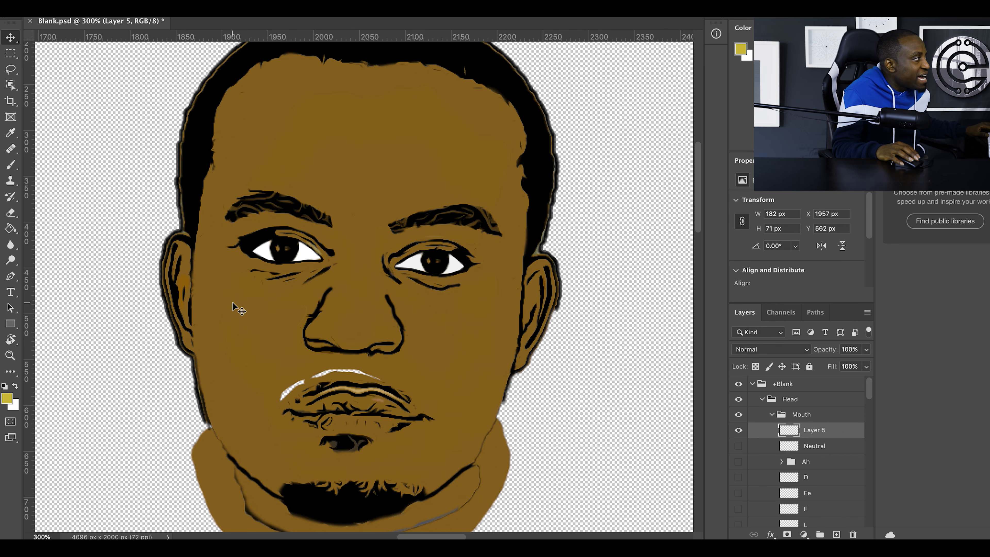
drag(360, 416, 357, 409)
Rename the pasted mouth layer "Naural" and delete the original Neutral layer.
double_click(814, 430)
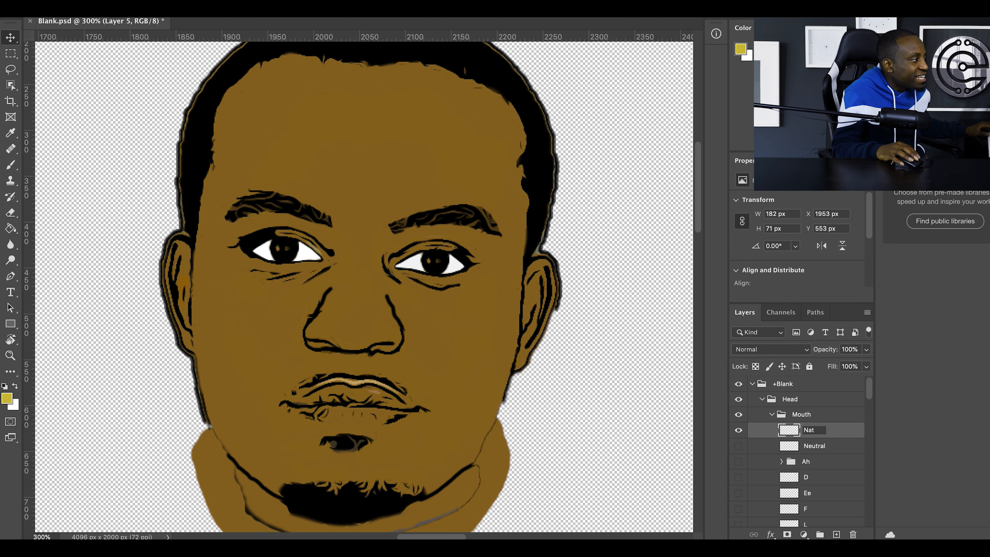
text(Naural)
key(Return)
click(827, 447)
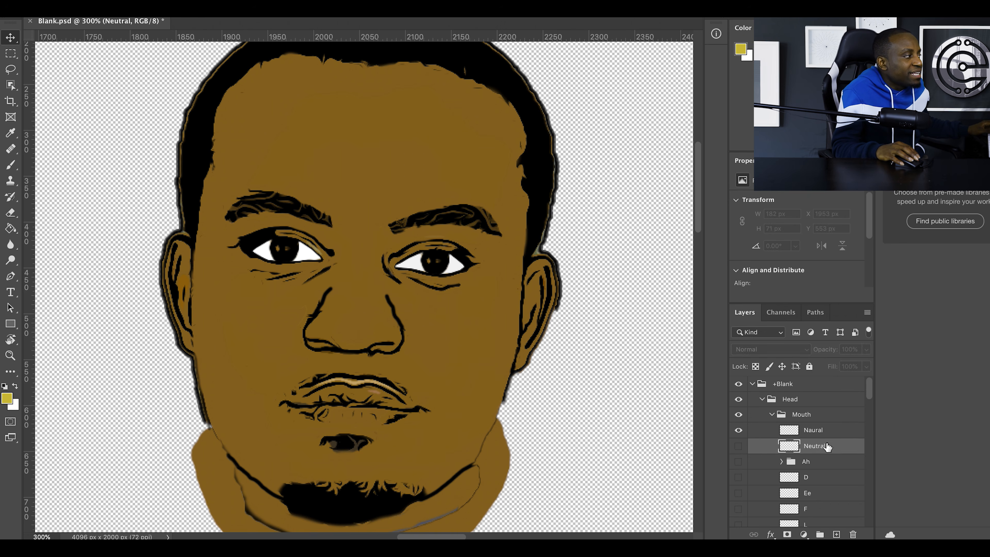
key(Delete)
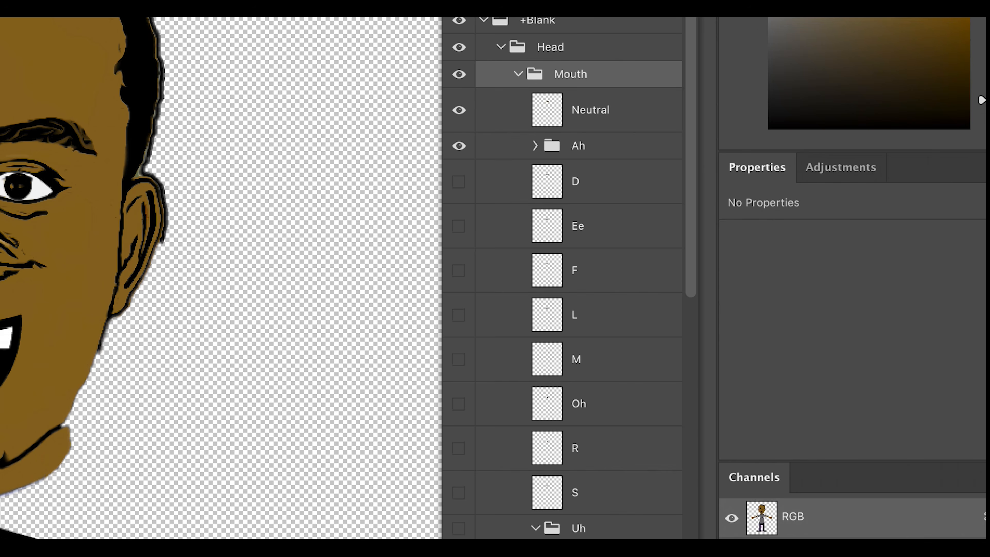
Enlarge and position the Mouth group with Free Transform, moving the Neutral lips back into place on the face with the Ah mouth hidden.
key(ctrl+t)
drag(54, 209, 28, 248)
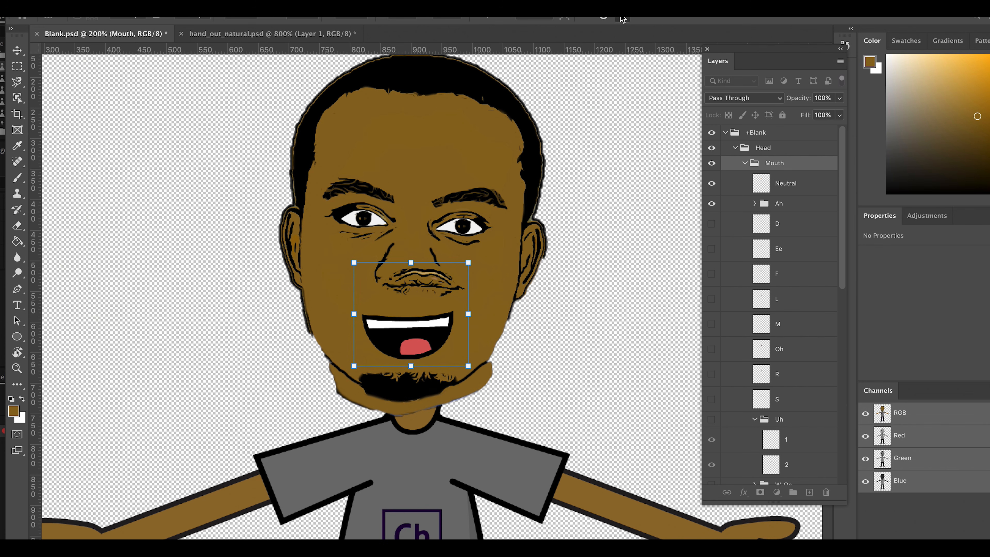
drag(421, 332, 419, 327)
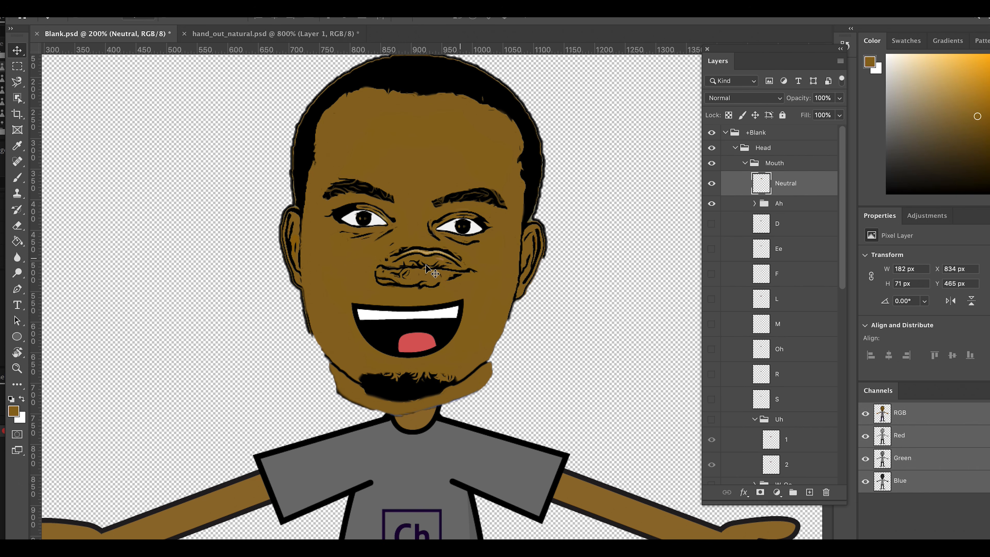
drag(425, 271, 419, 327)
click(711, 203)
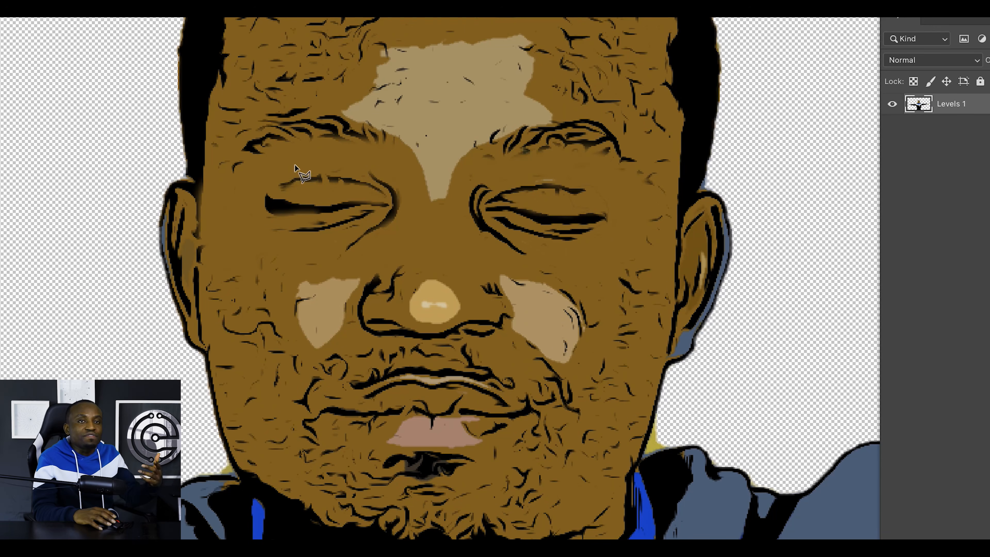
Outline the character's closed right eye with the lasso in the closed-eyes cartoon and cut it out.
click(264, 173)
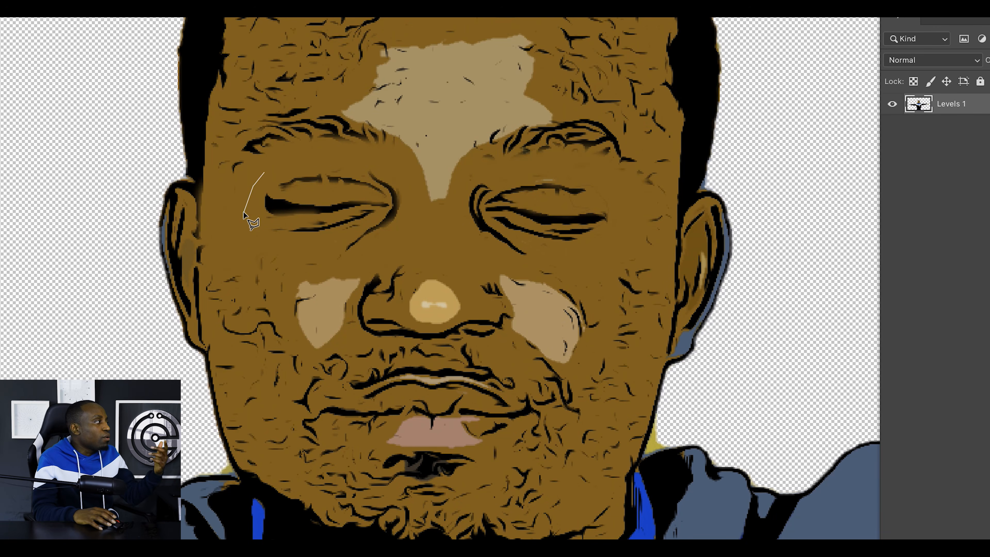
mouse_move(244, 213)
mouse_down()
mouse_move(252, 231)
mouse_move(344, 255)
mouse_move(392, 247)
mouse_move(414, 214)
mouse_move(402, 167)
mouse_move(374, 153)
mouse_move(265, 173)
mouse_up()
key(BackSpace)
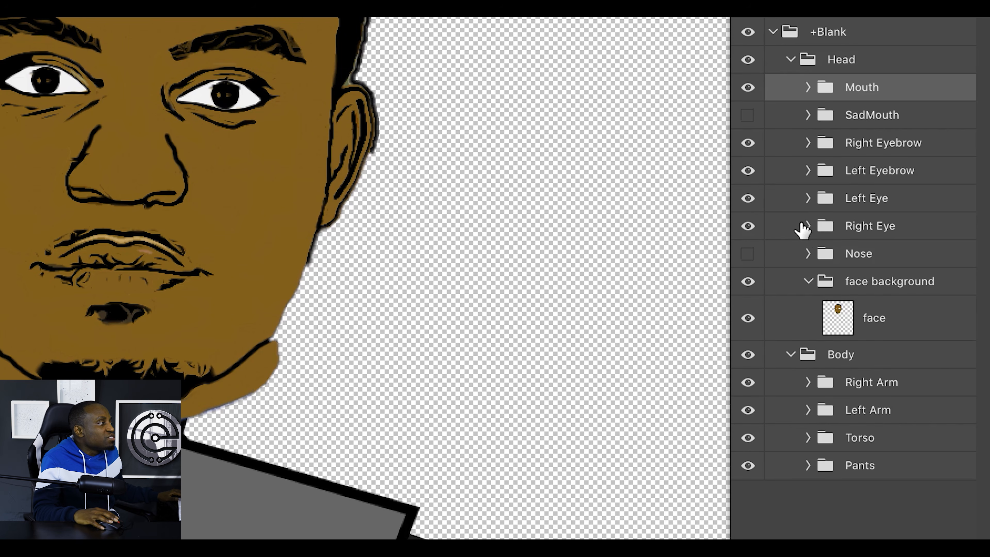
Paste the closed eye into a new layer in the Right Blink group and move it over the right eye.
click(804, 230)
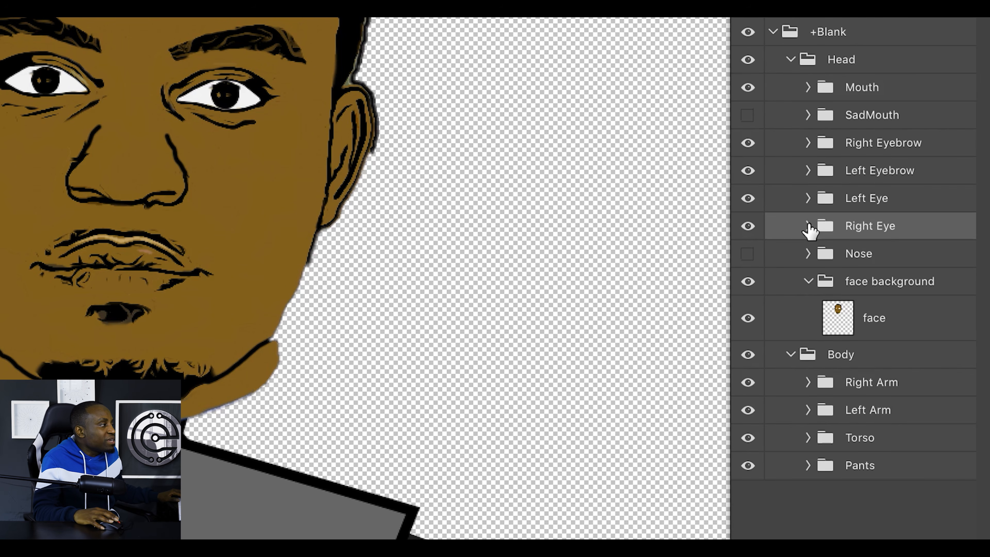
click(809, 226)
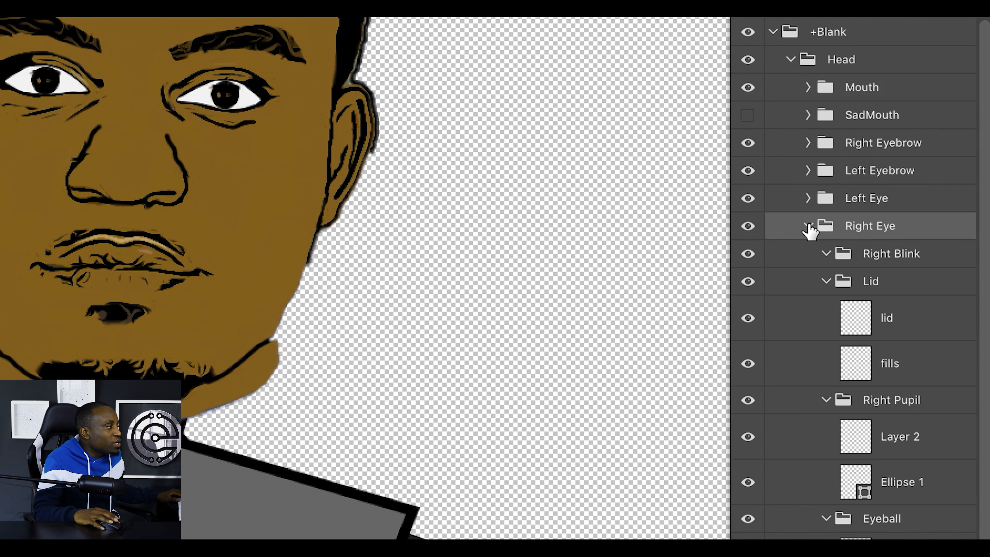
click(861, 261)
key(ctrl+shift+alt+n)
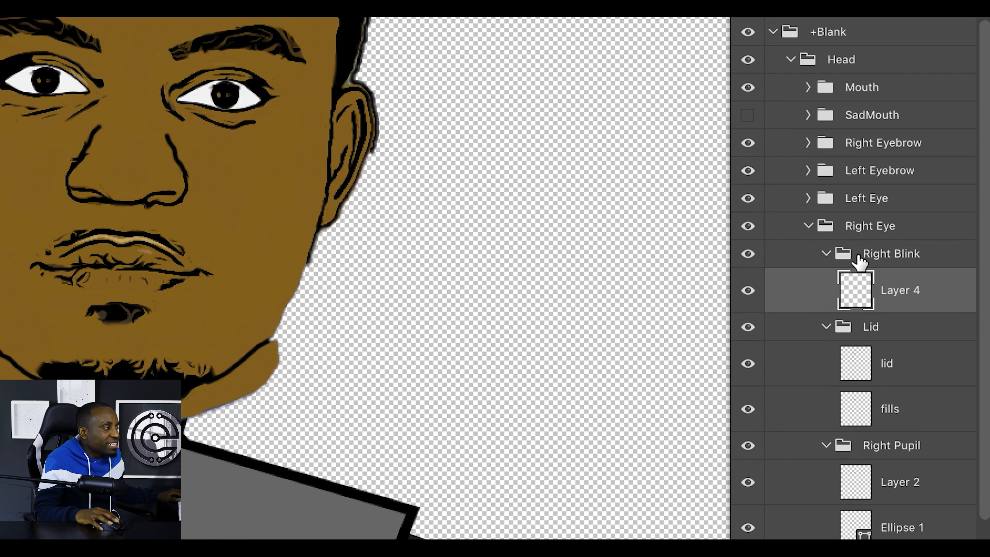
key(super+v)
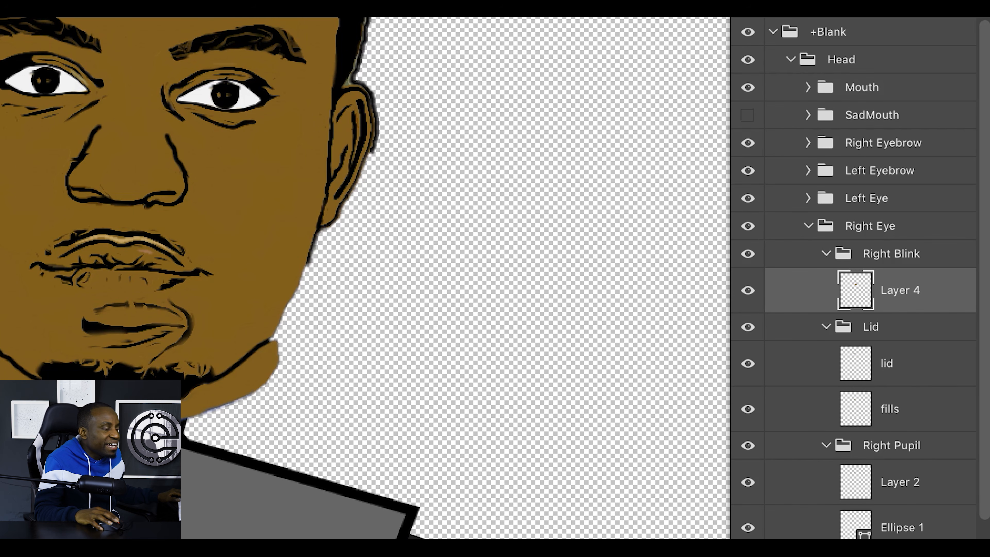
mouse_move(124, 318)
mouse_down()
mouse_move(47, 186)
mouse_move(290, 200)
mouse_move(284, 138)
mouse_up()
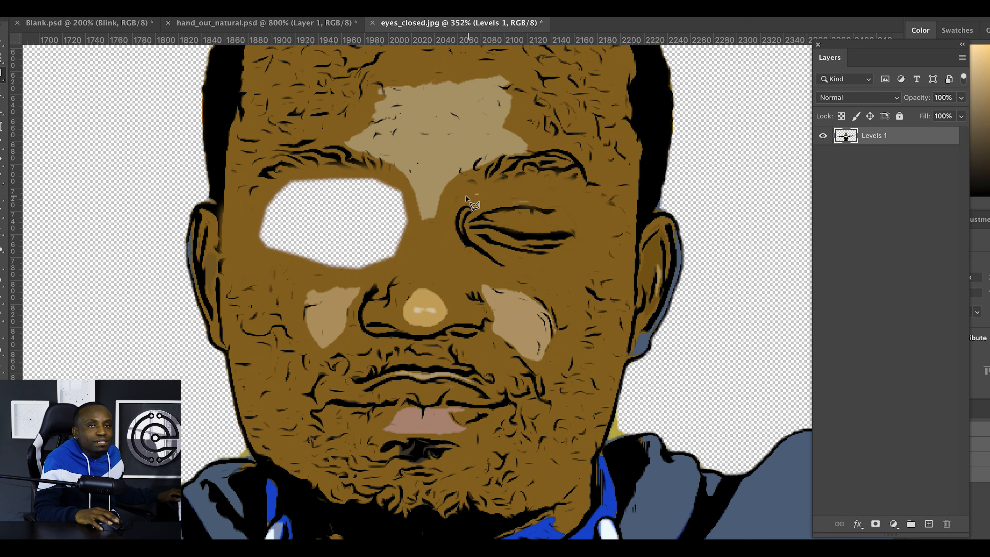
Cut the closed left eye out of eyes_closed.jpg and paste it into the Left Blink group in Blank.psd.
mouse_move(477, 194)
mouse_down()
mouse_move(536, 268)
mouse_move(490, 196)
mouse_up()
key(ctrl+x)
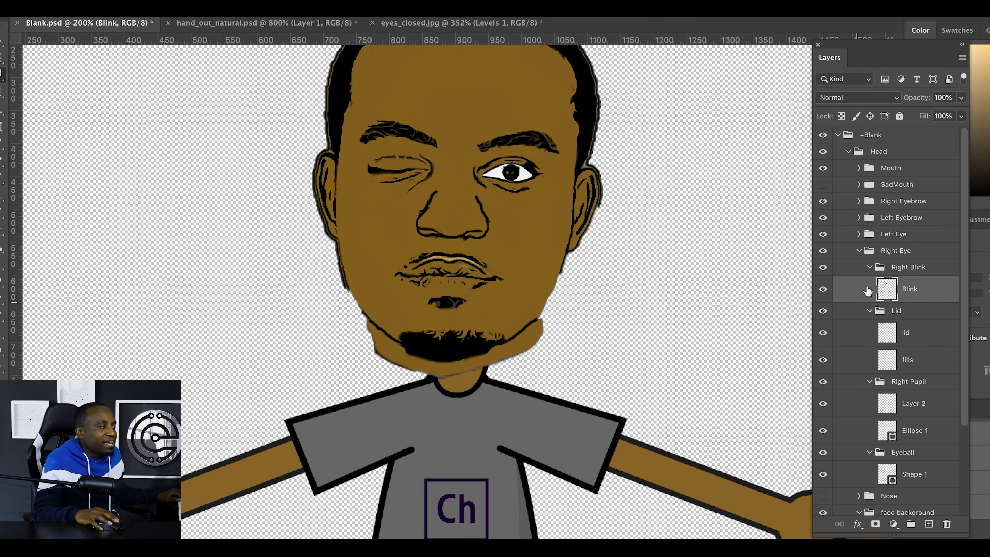
click(882, 267)
click(860, 234)
click(894, 252)
key(super+v)
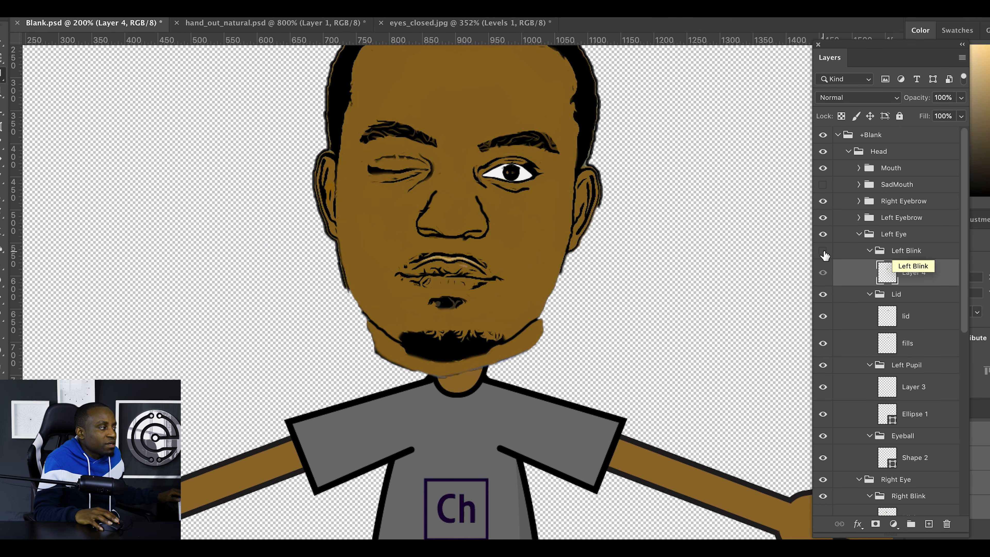
Rename the pasted left closed-eye layer "Blink" and move it over the open left eye.
click(823, 251)
double_click(916, 272)
text(Blink)
key(Return)
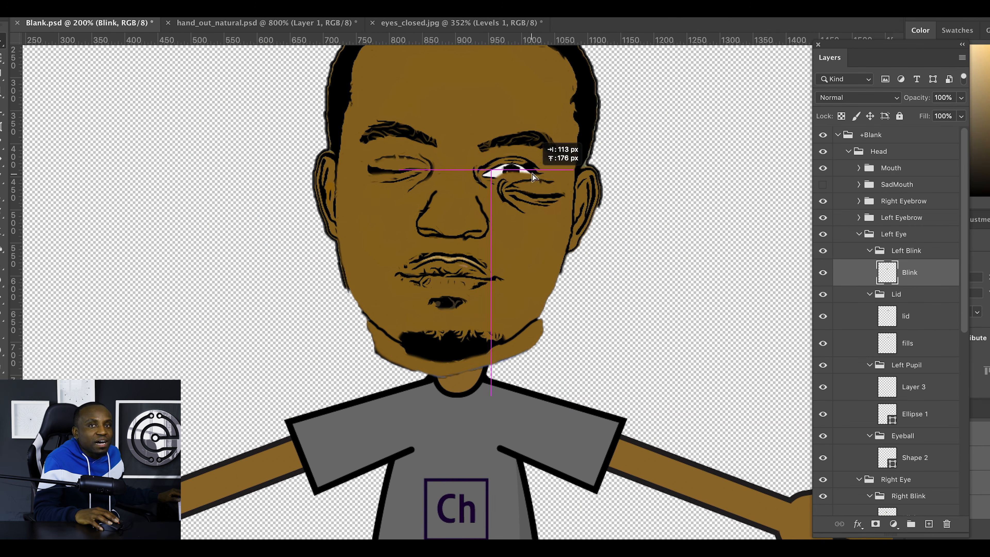
drag(530, 166, 522, 162)
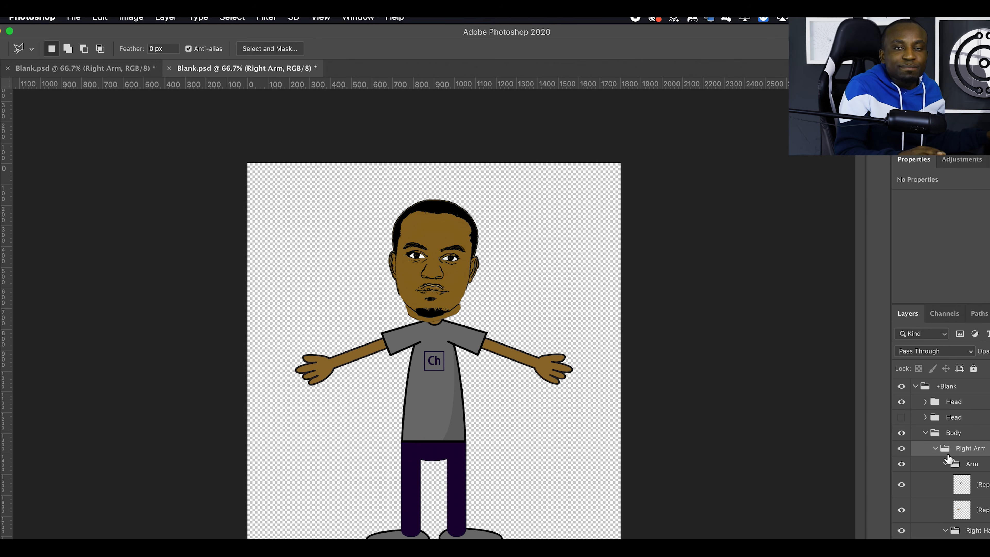
Collapse the Right Arm group and resize the puppet document's canvas to 4000 wide by 3000 high.
click(935, 450)
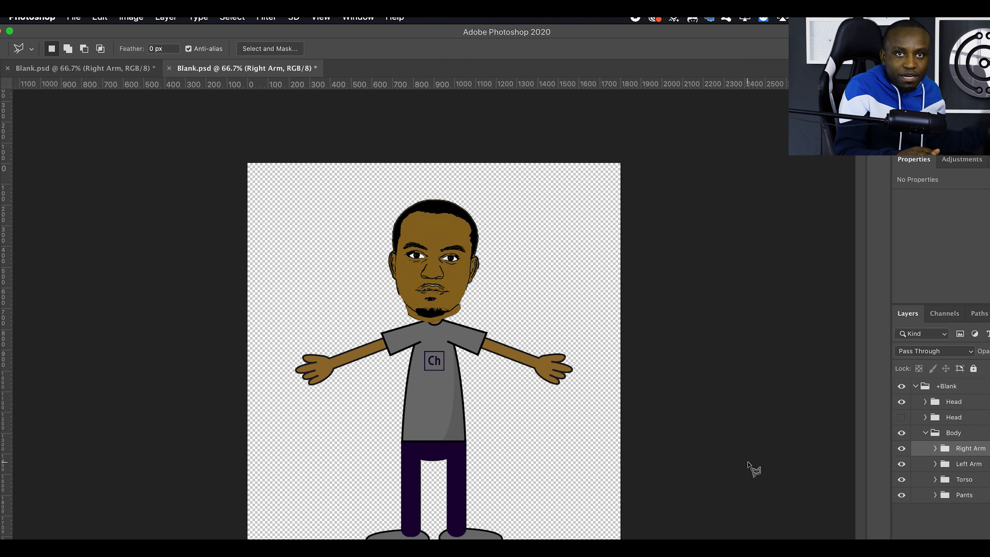
click(118, 17)
click(169, 124)
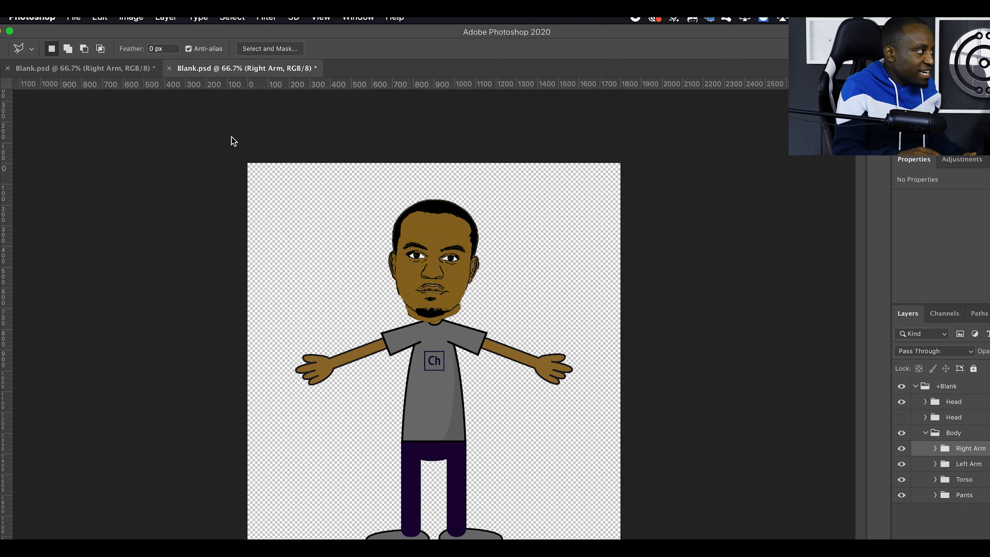
text(4000)
key(Tab)
text(3000)
click(608, 259)
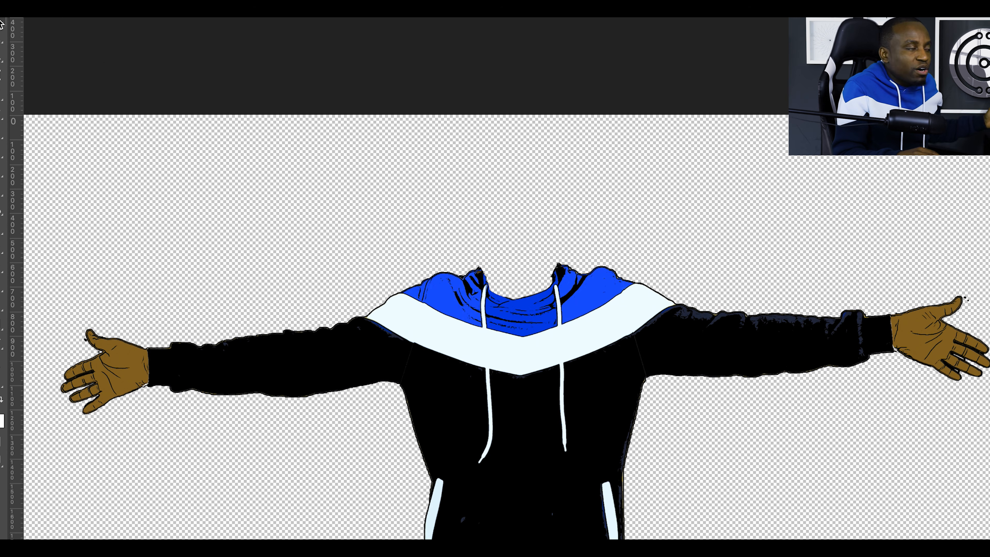
Outline the sleeve on the character's right arm with the Polygonal Lasso and cut it out of the cartoon body image.
click(1, 24)
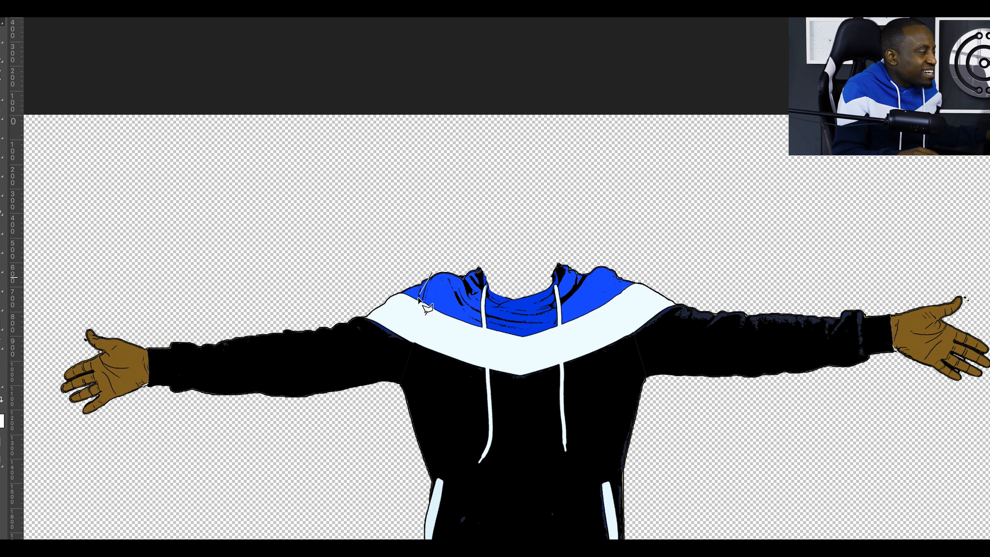
click(393, 401)
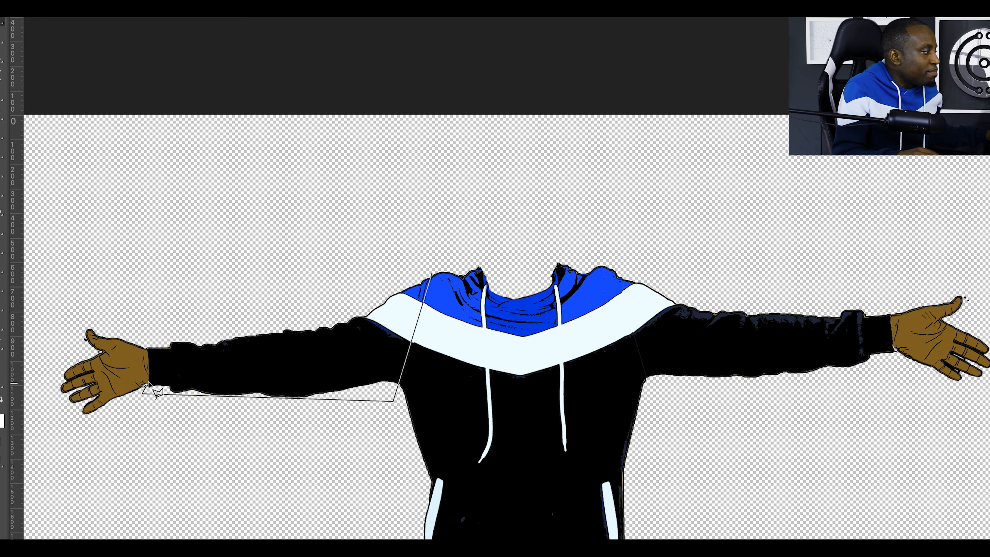
click(147, 341)
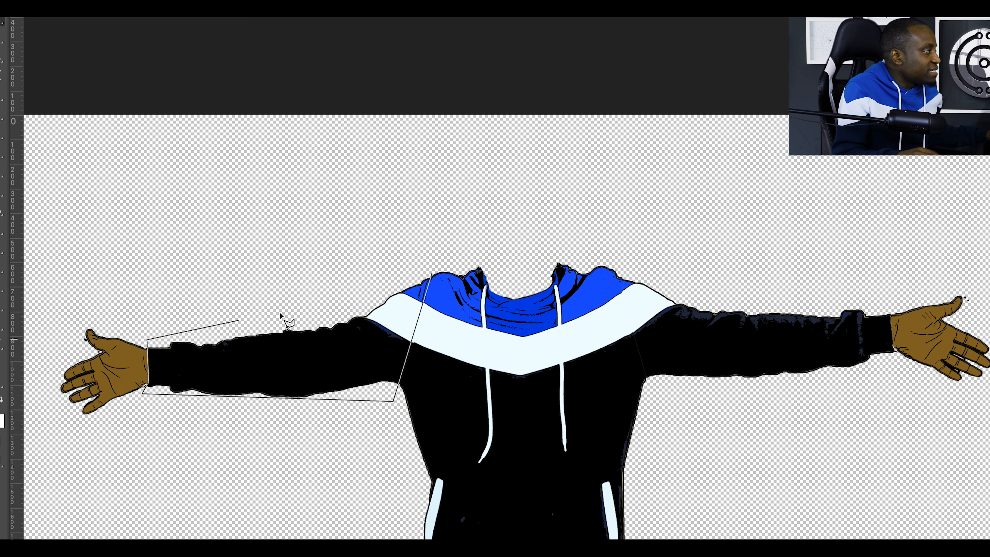
click(432, 274)
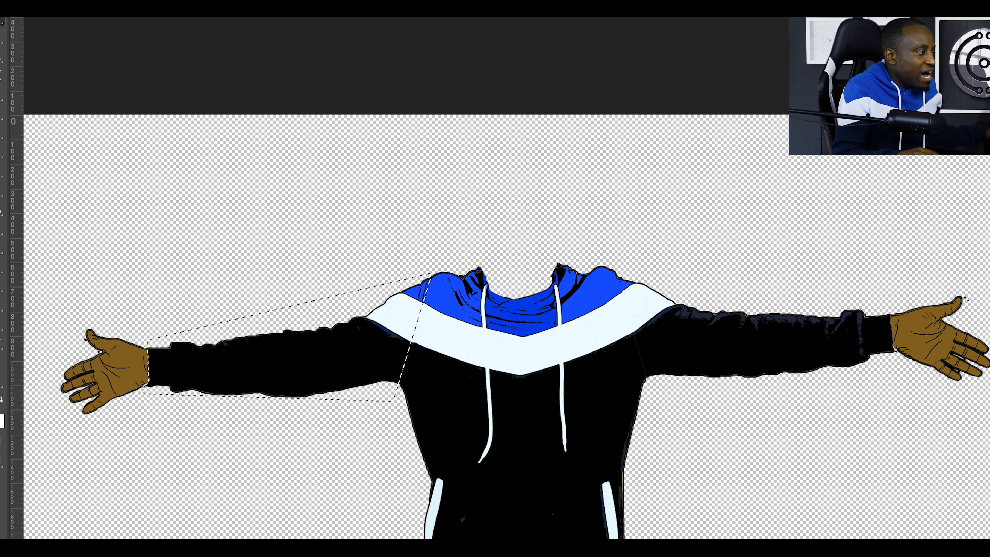
key(ctrl+x)
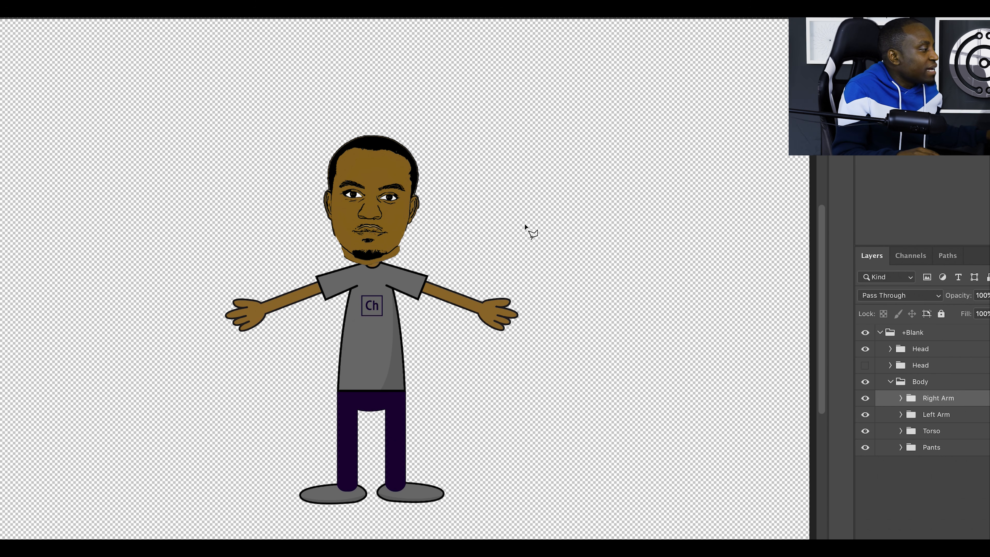
Paste the right sleeve into the Arm group inside Right Arm and move it over to the right-arm side of the puppet.
click(901, 398)
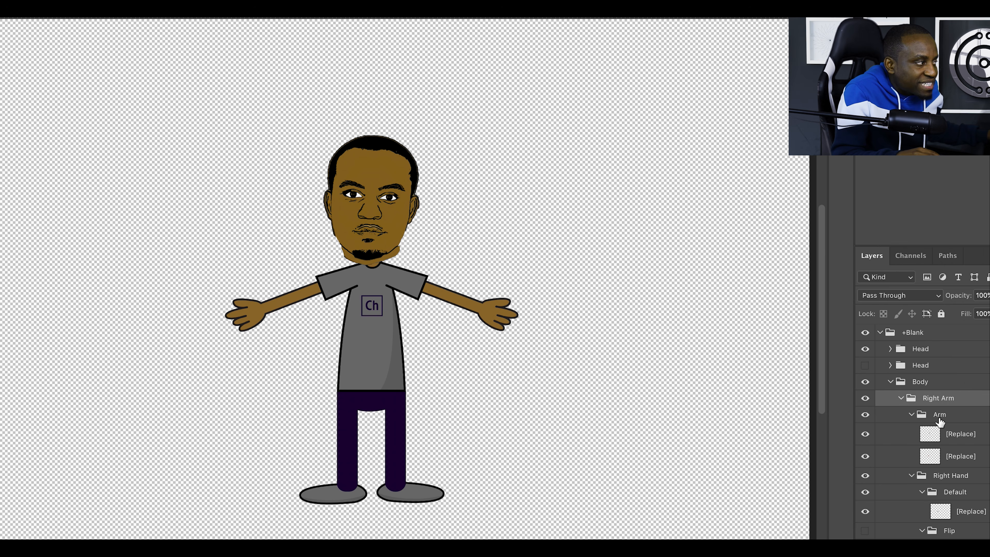
click(951, 439)
key(ctrl+v)
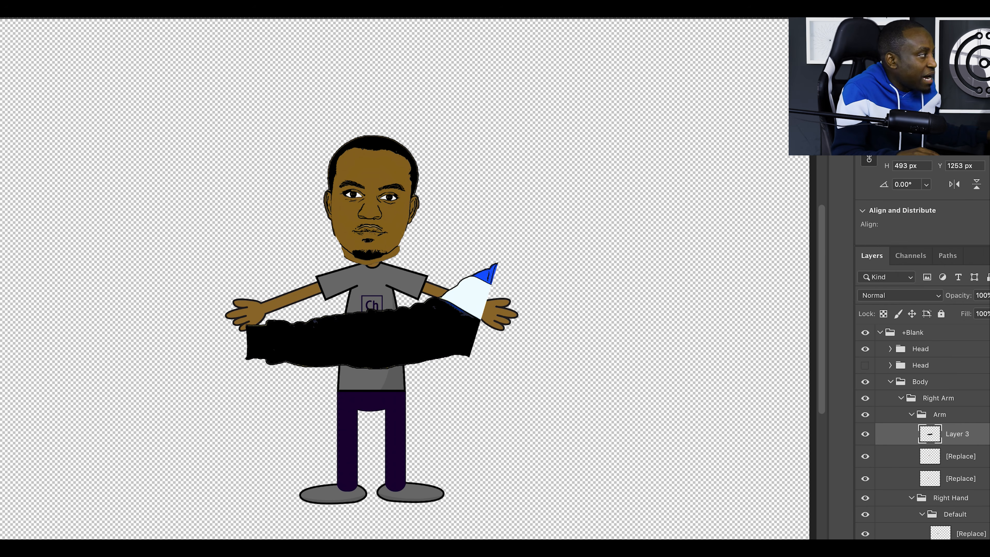
drag(404, 312, 245, 331)
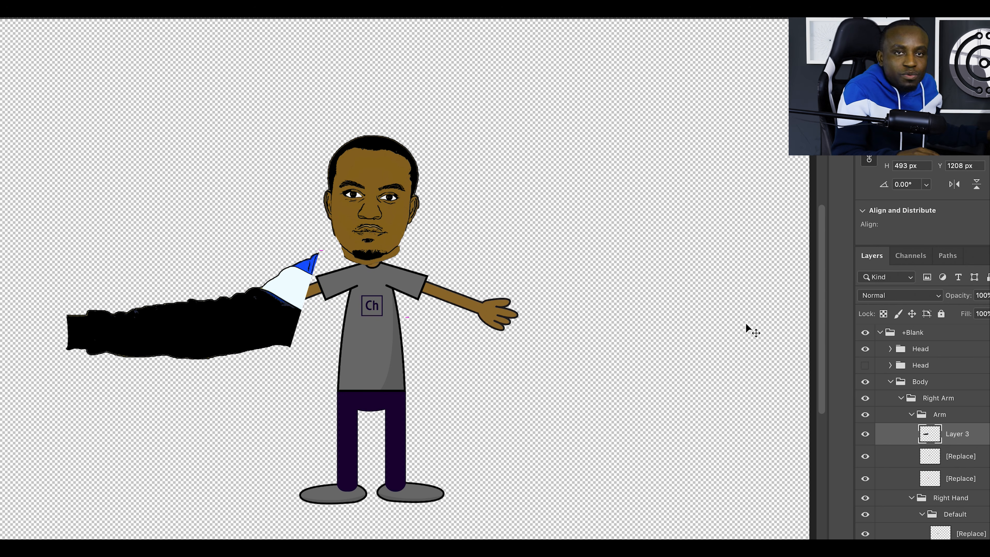
Rename the pasted sleeve layer "Right Arm" and remove the two [Replace] placeholder layers beneath it.
double_click(956, 434)
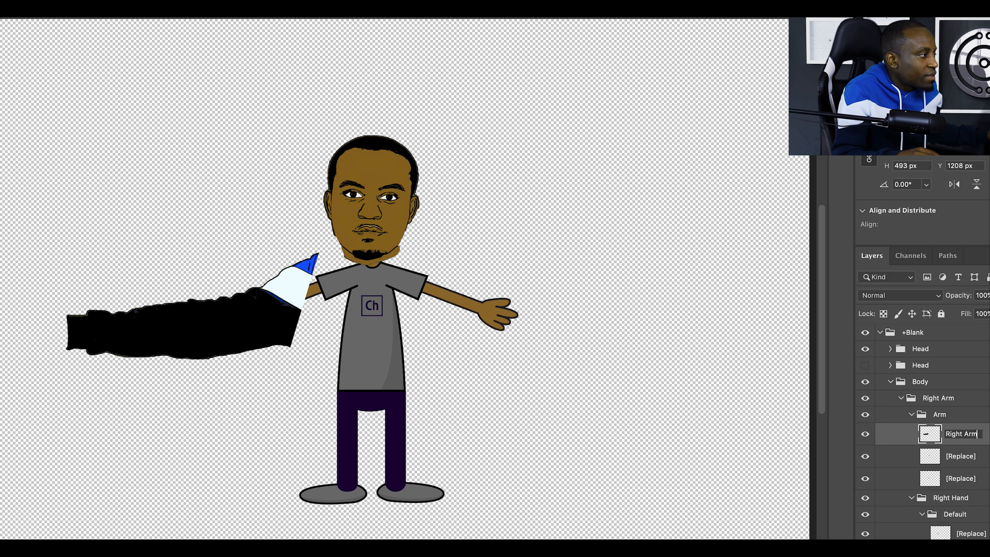
key(Return)
click(960, 458)
click(952, 482)
click(961, 434)
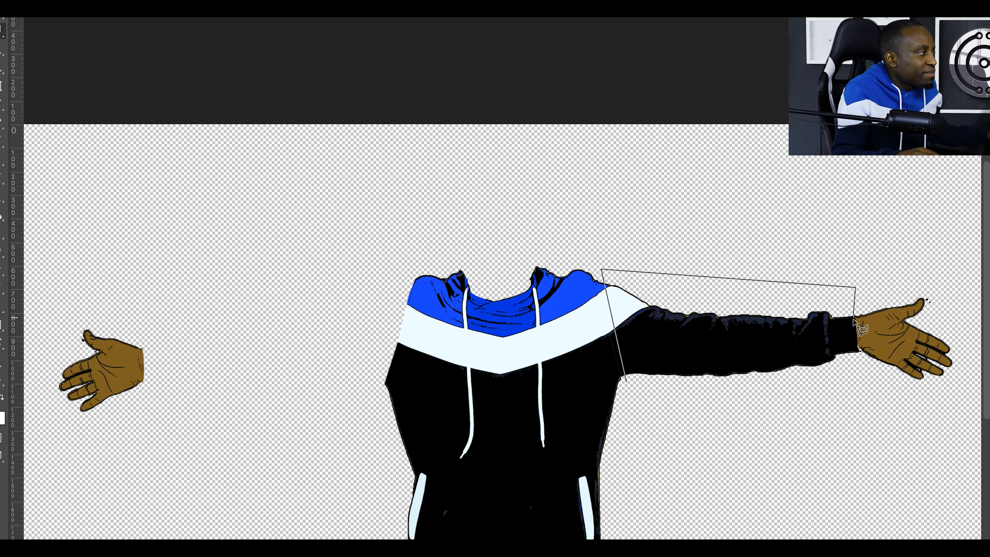
Outline the remaining sleeve from shoulder to wrist and cut it out of the cartoon body image.
click(860, 353)
double_click(828, 384)
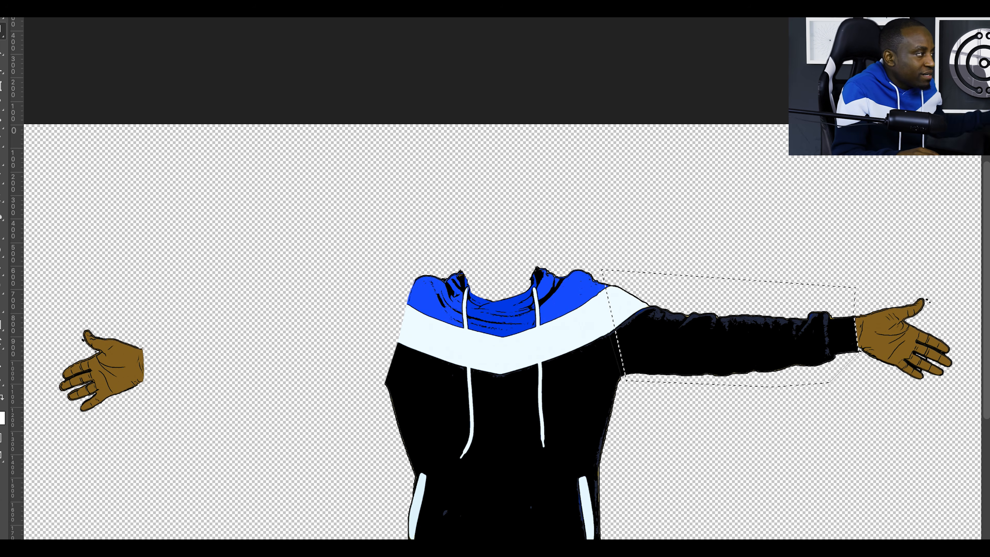
key(Delete)
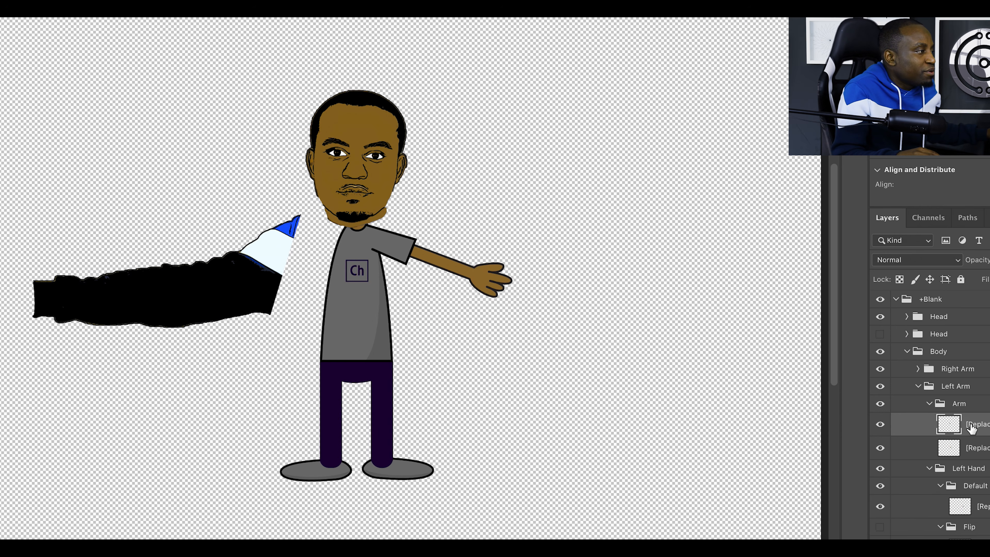
Paste the sleeve into the Left Arm group's Arm folder as a layer named "Left Arm" and place it beside the puppet's torso.
key(ctrl+v)
drag(330, 304, 511, 285)
double_click(977, 424)
text(Left Arm)
key(Return)
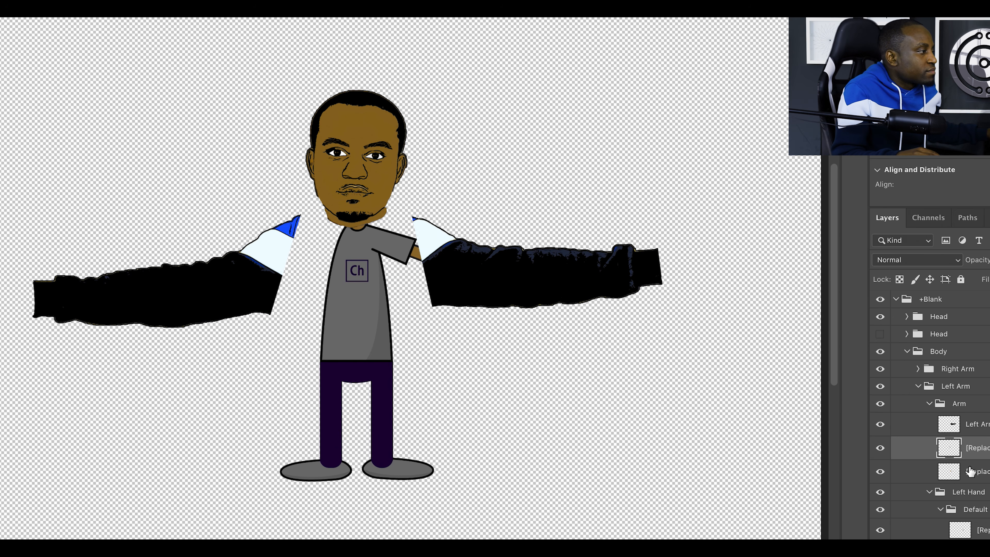
click(920, 388)
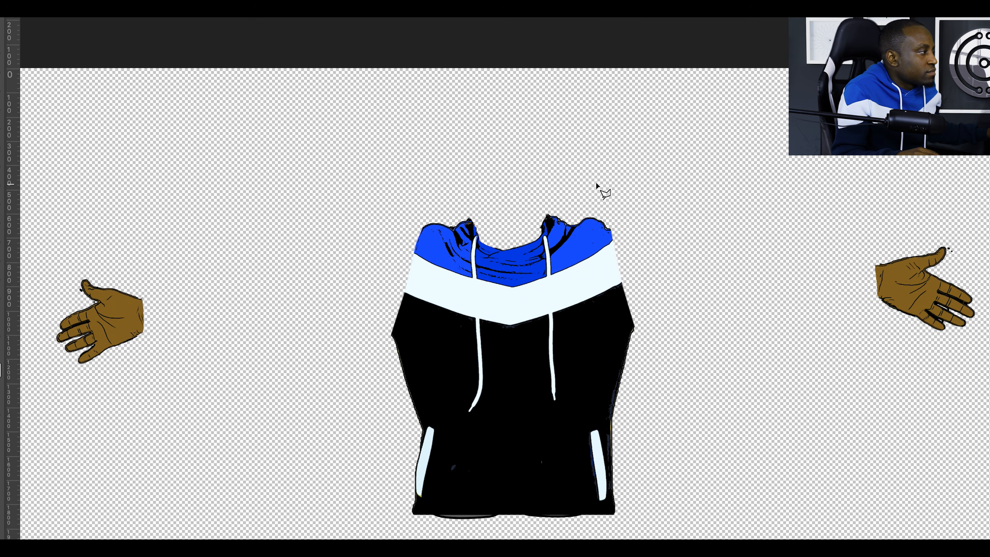
Outline the whole hoodie torso with the Polygonal Lasso and cut it out of the cartoon body image.
click(589, 181)
click(428, 183)
click(360, 209)
click(342, 471)
click(378, 521)
click(471, 538)
click(633, 535)
click(690, 346)
click(618, 125)
click(589, 182)
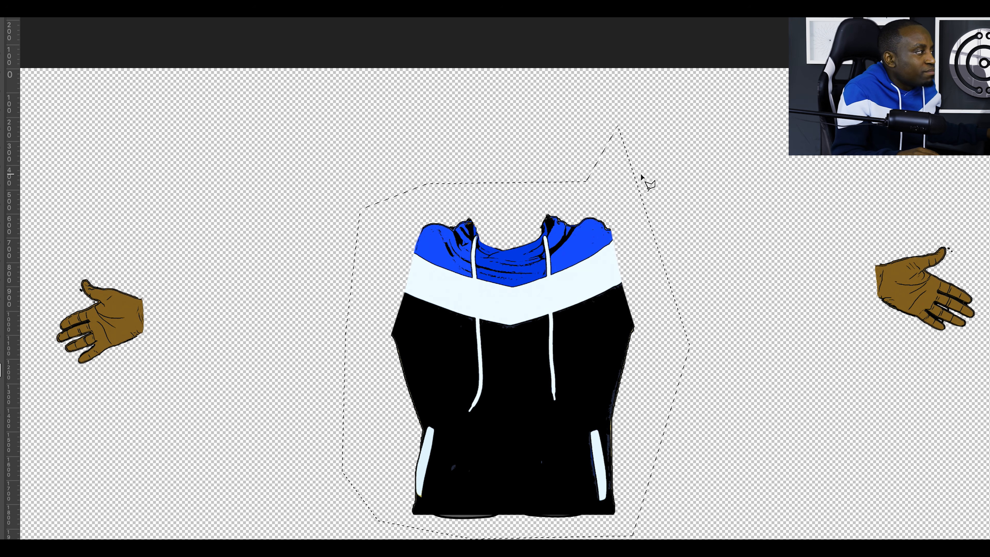
key(Delete)
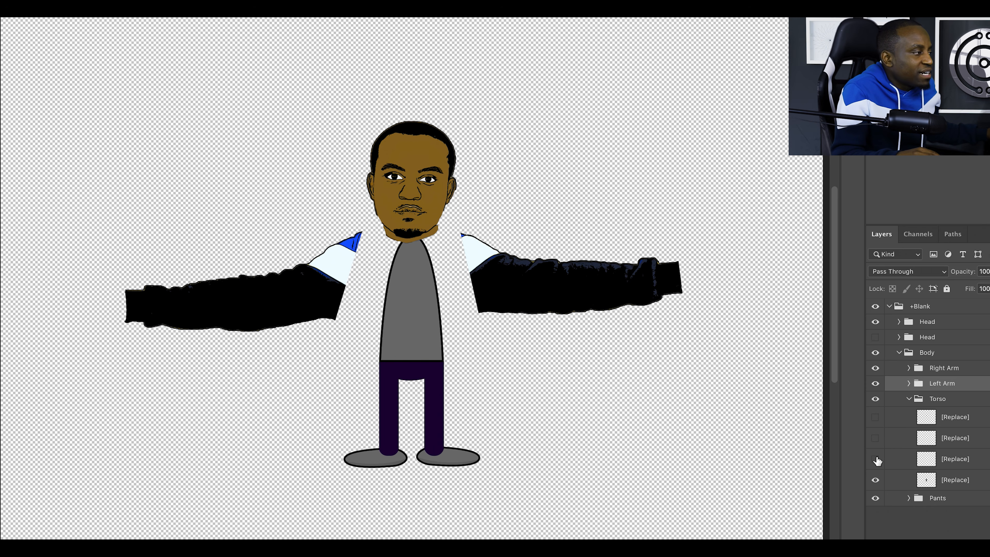
Hide the remaining default torso artwork and the pants, and paste the hoodie torso into the Torso group.
click(876, 480)
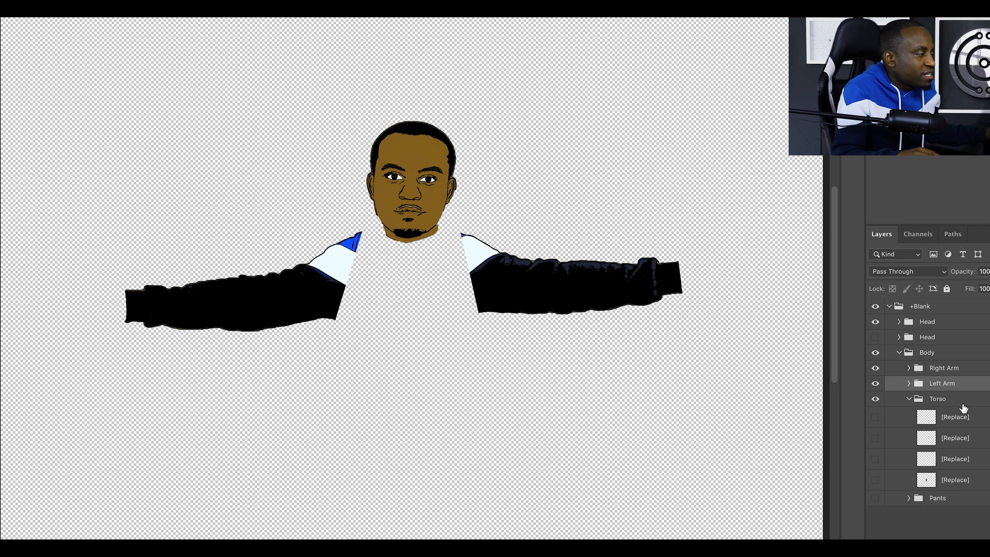
click(944, 422)
key(ctrl+v)
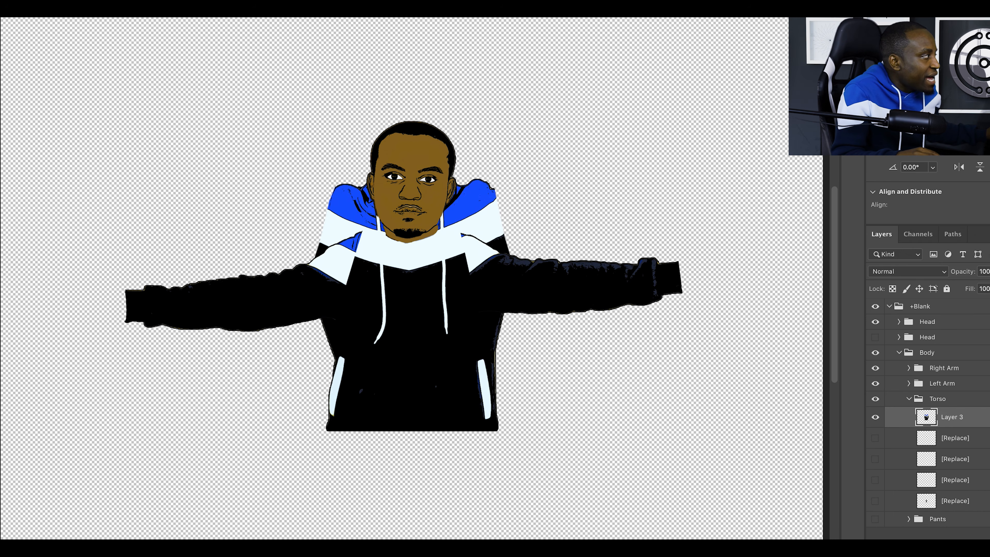
Move the hoodie torso down beneath the head and nudge it until the collar lines up with the neck.
drag(389, 300, 395, 342)
key(Left)
key(Left)
key(Left)
key(Left)
key(Left)
key(Left)
key(Left)
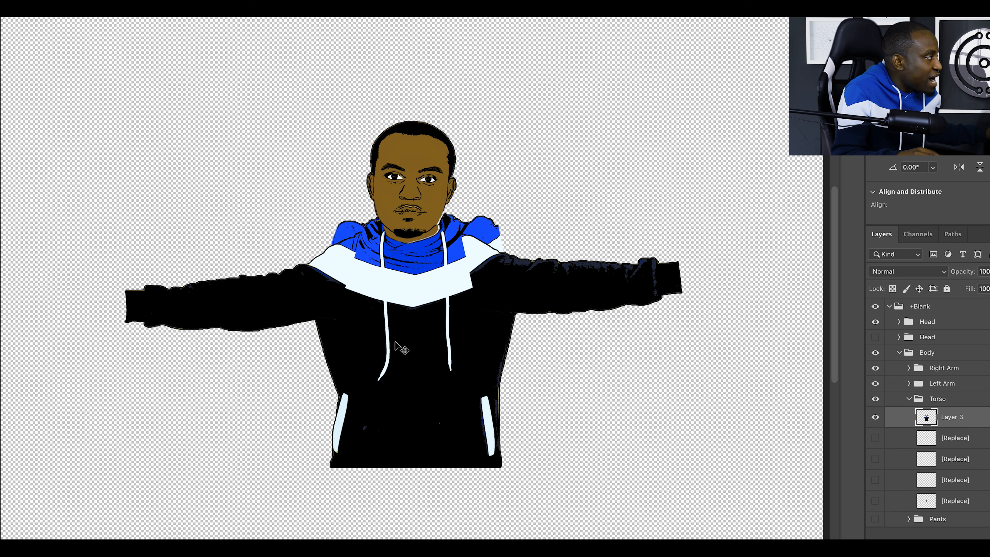
key(Right)
key(Up)
key(Up)
key(Up)
key(Down)
Move the Right Arm and Left Arm groups so both sleeves line up with the hoodie's shoulders.
drag(302, 274, 268, 305)
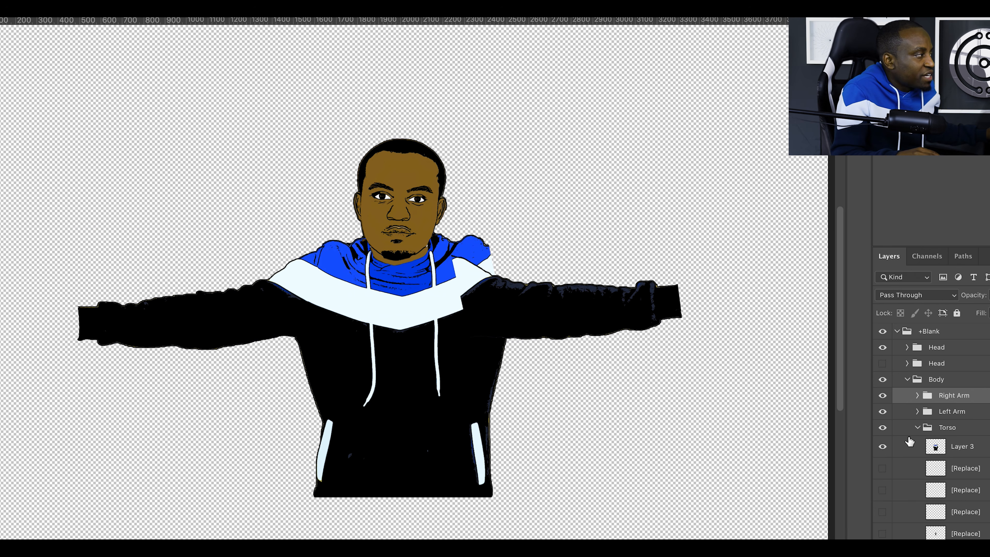
click(918, 428)
click(936, 416)
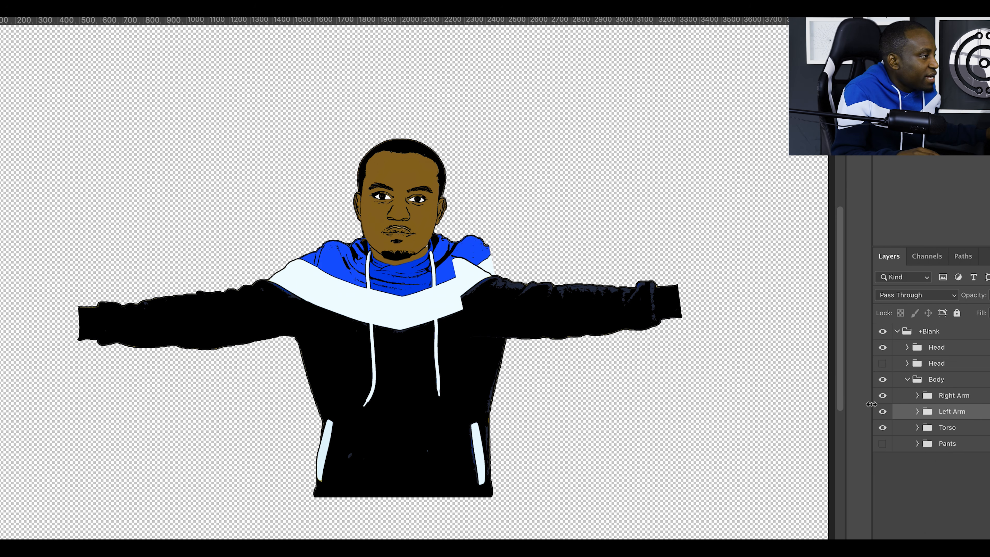
drag(492, 299, 530, 293)
key(Down)
key(Down)
key(Down)
key(Down)
key(Down)
key(Down)
key(Down)
key(Down)
key(Down)
key(Down)
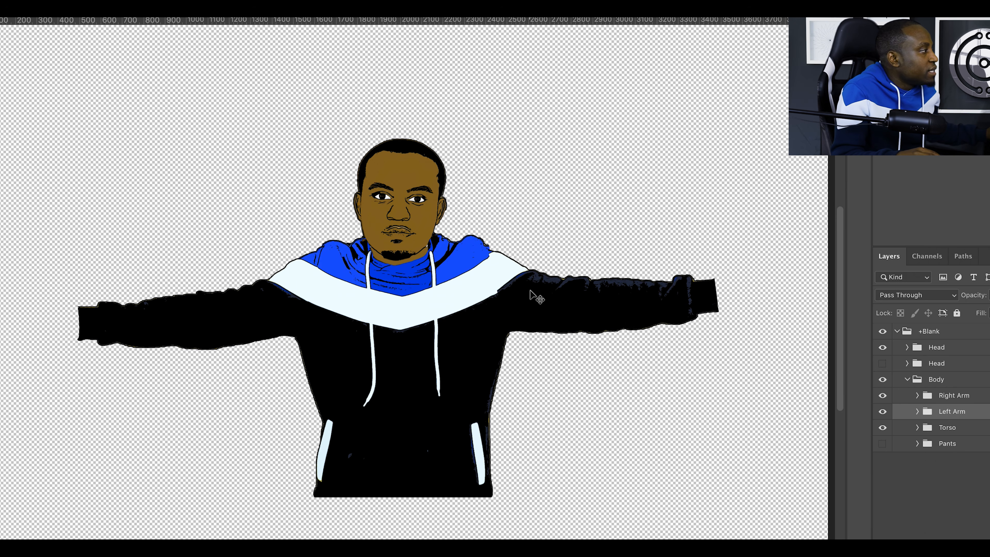
key(Down)
key(Down)
key(Down)
key(Down)
key(Down)
key(Down)
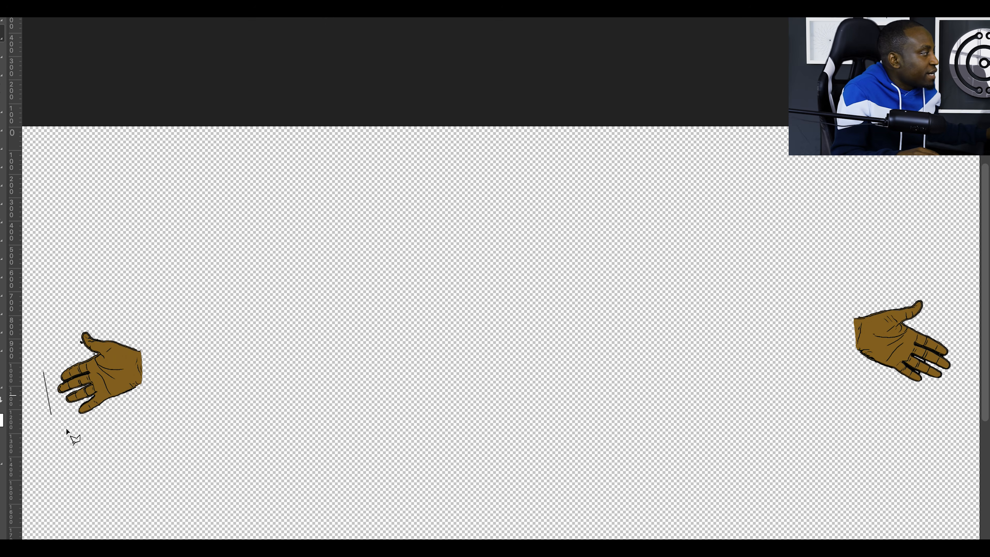
Outline the character's right hand with the Polygonal Lasso and cut it out of the cartoon body image.
click(83, 437)
click(154, 412)
click(200, 320)
click(43, 370)
key(ctrl+Return)
key(Delete)
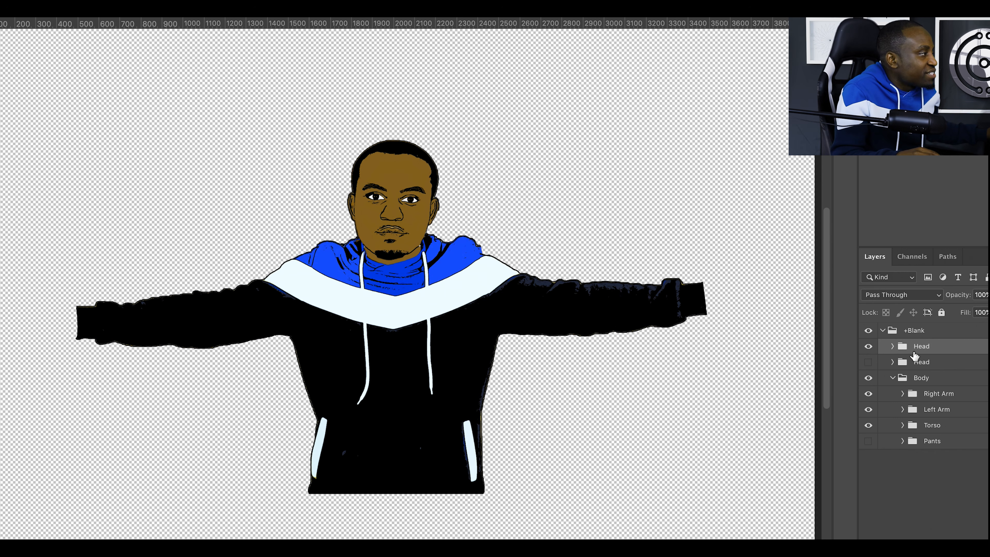
Paste the hand into the Default group of Right Hand and fit it to the end of the right sleeve.
click(903, 394)
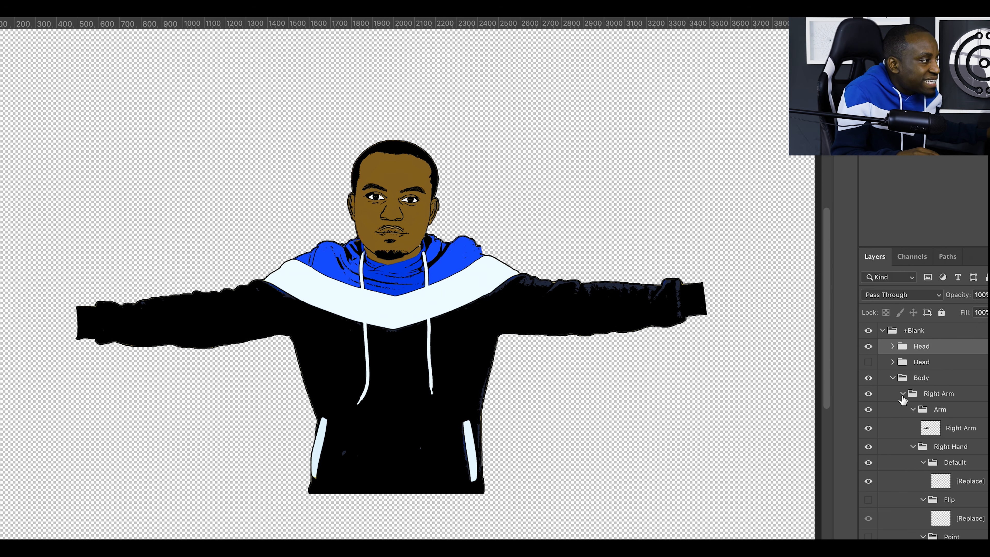
scroll(915, 435, down, 1)
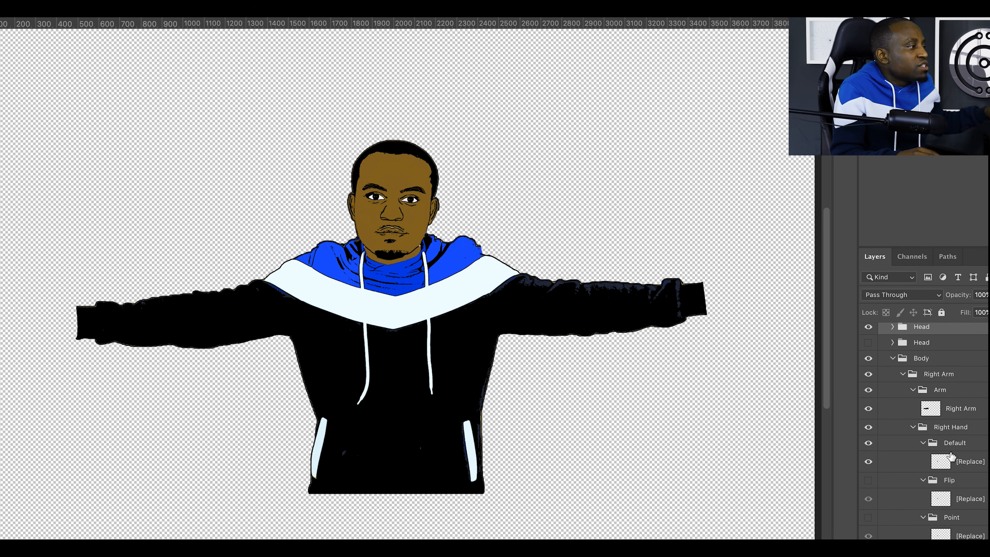
click(962, 470)
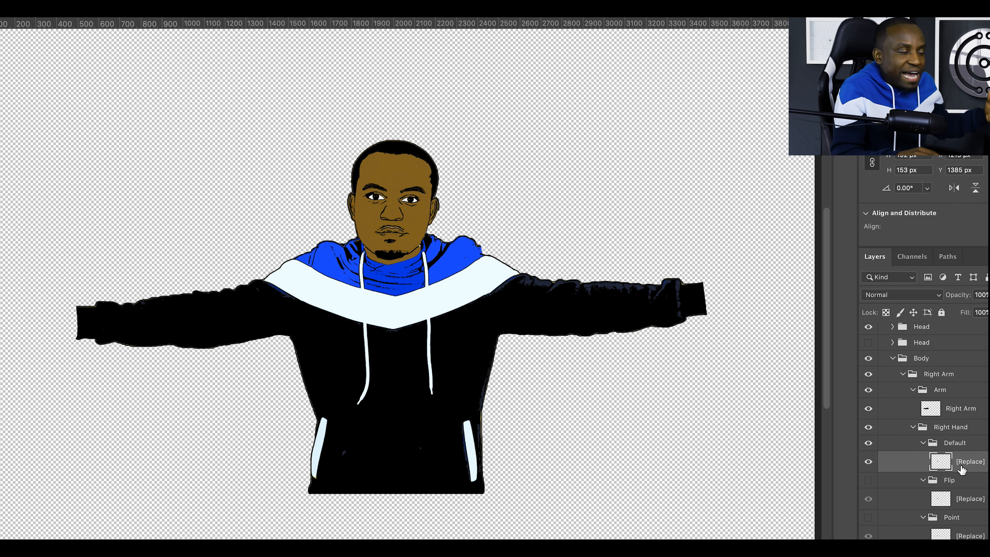
key(super+v)
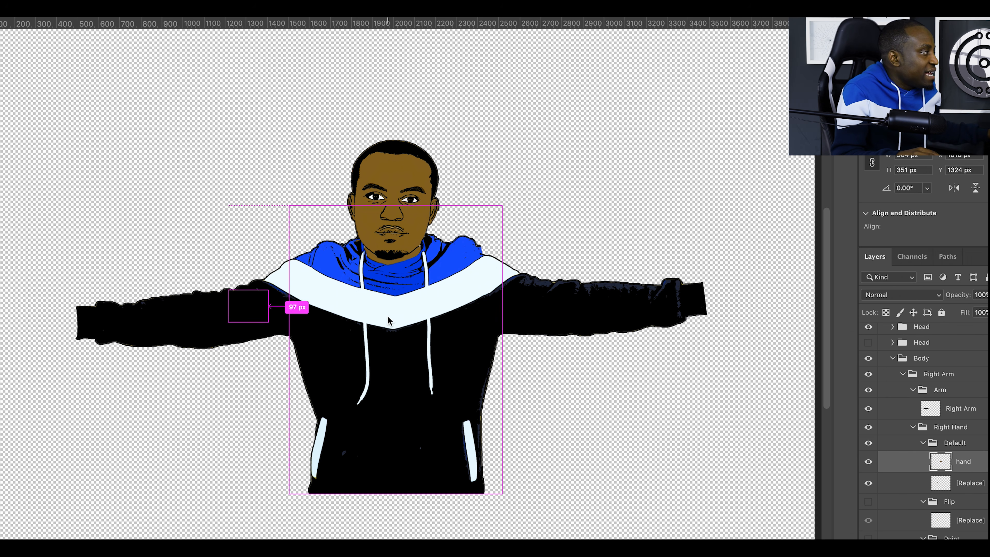
drag(419, 315, 63, 328)
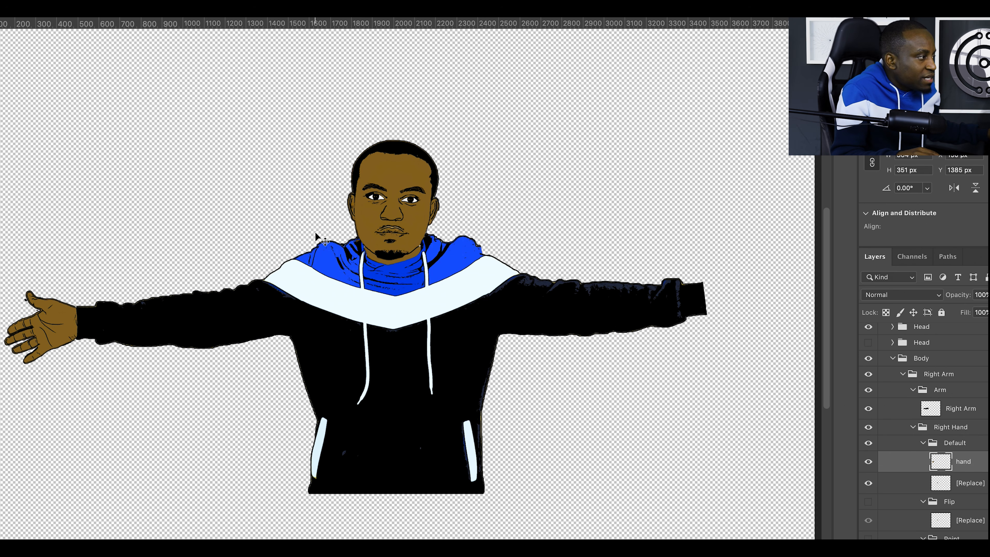
key(shift+Left)
click(924, 376)
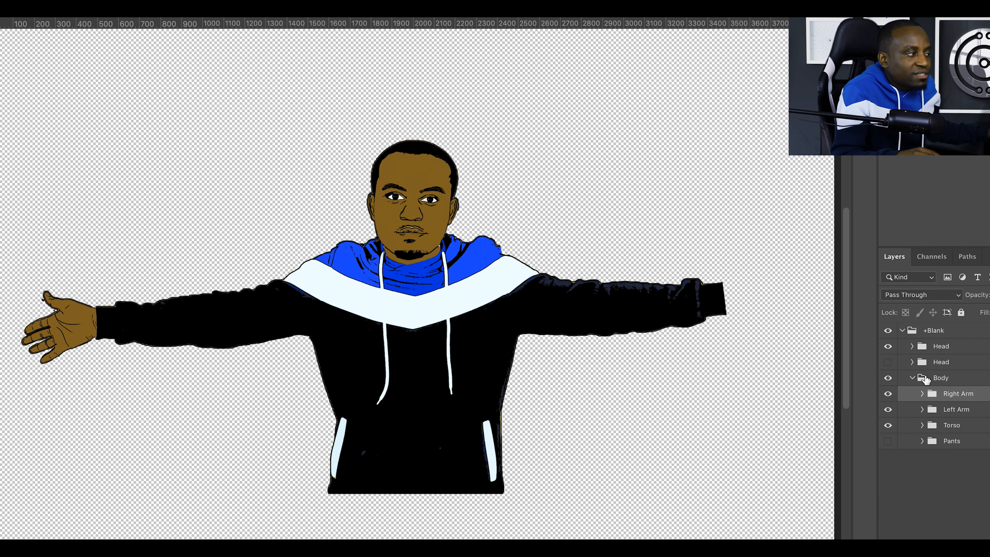
Paste the other hand into the Default group of Left Hand and fit it to the end of the left sleeve.
click(921, 410)
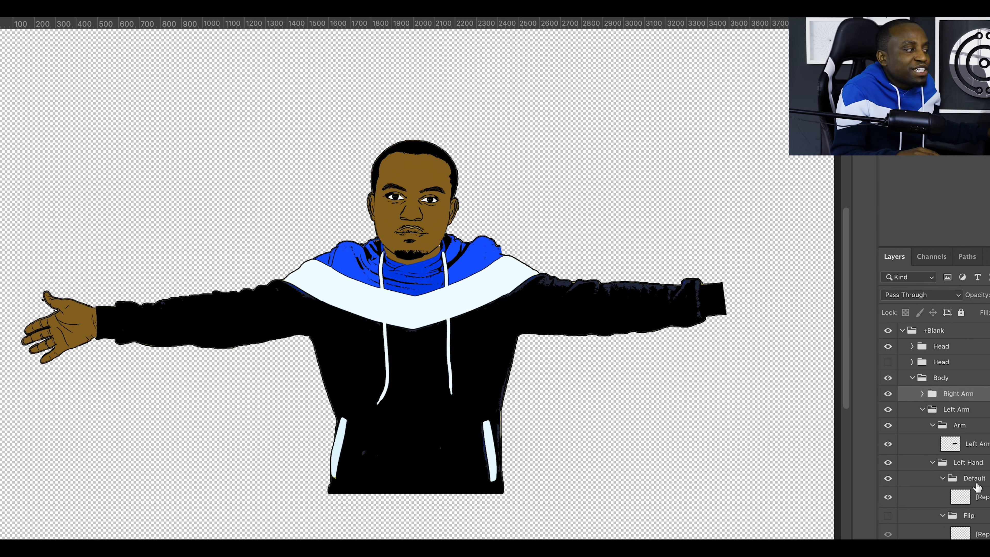
click(978, 496)
key(ctrl+v)
drag(394, 327, 744, 313)
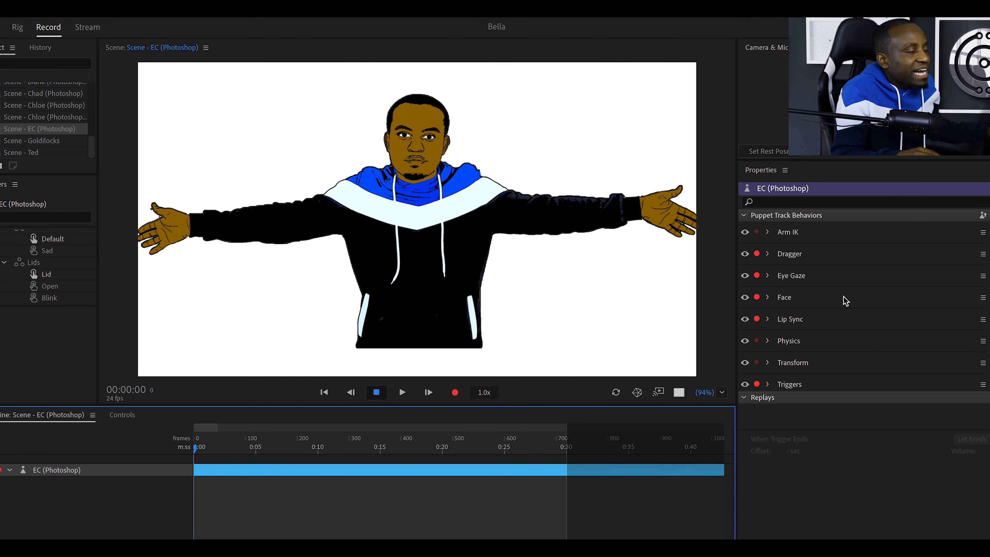
In Character Animator, set the EC (Photoshop) puppet's Transform scale to 49%.
click(768, 365)
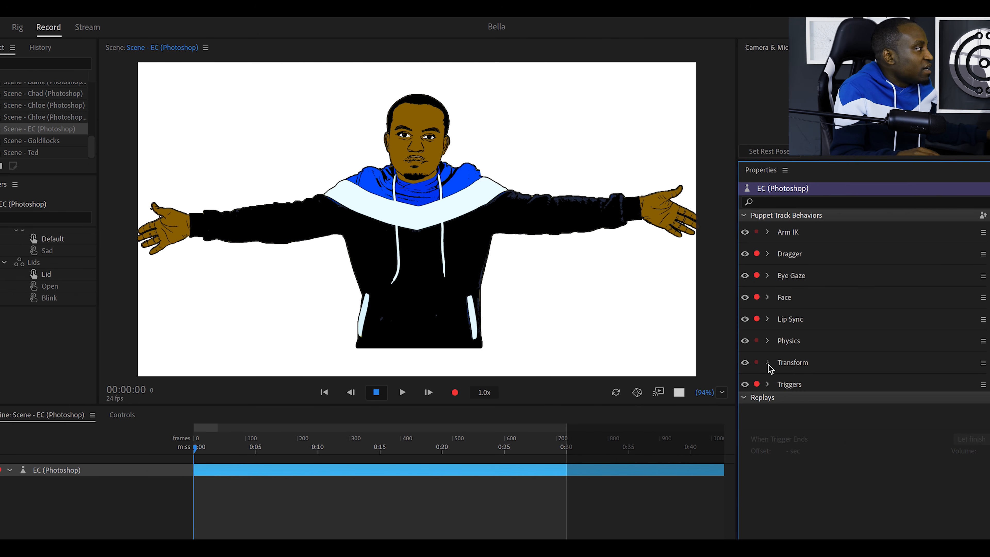
click(767, 362)
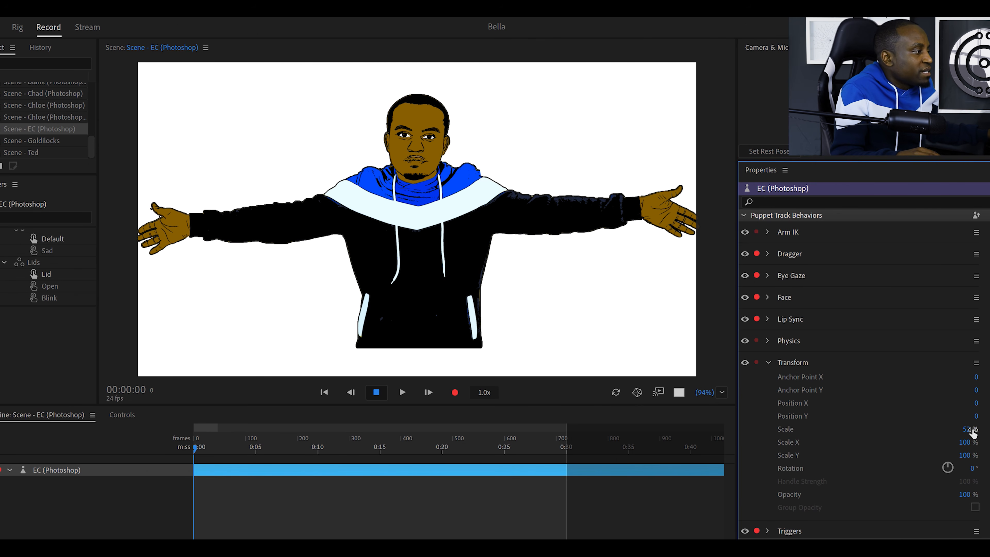
mouse_move(971, 432)
mouse_down()
mouse_move(956, 431)
mouse_move(965, 430)
mouse_up()
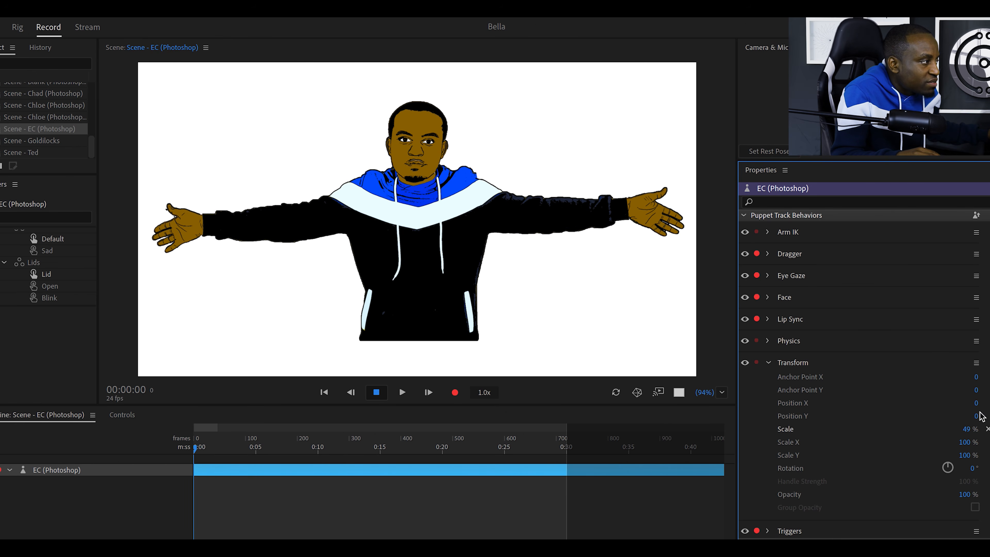
Set the EC (Photoshop) puppet's Transform Position Y to 124.
drag(977, 415, 988, 415)
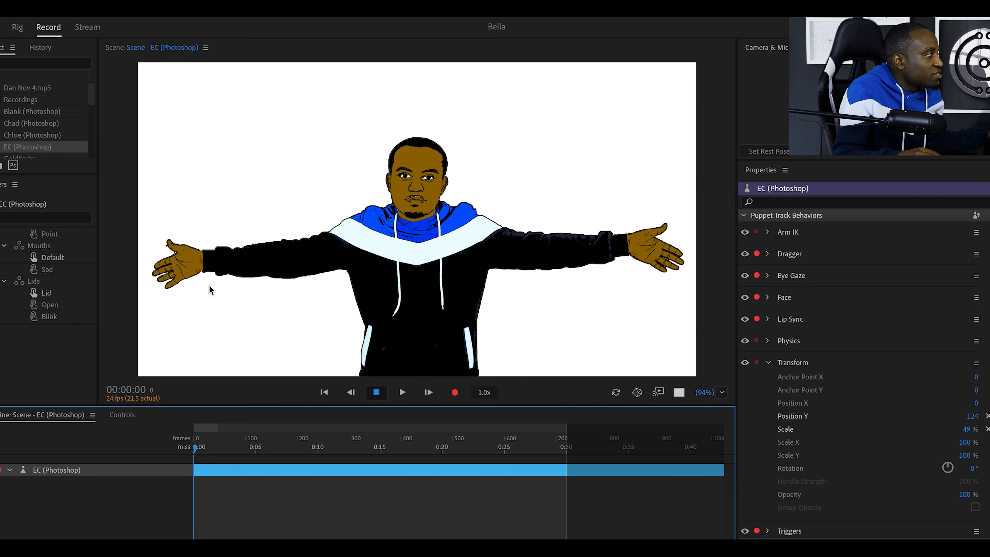
click(210, 290)
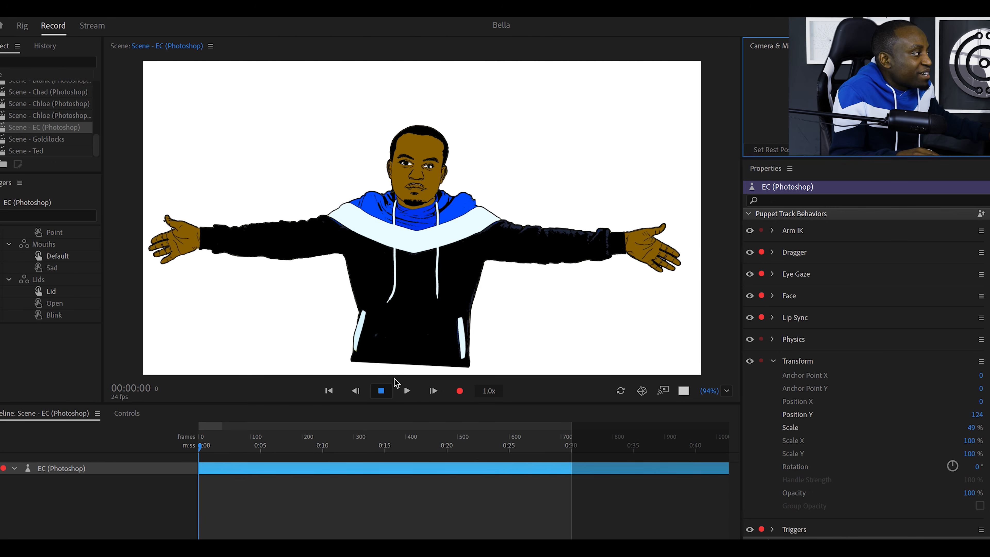
In the Body group's rig, move the two Fixed sticks onto the lower hem of the hoodie and check the puppet in the scene.
click(22, 26)
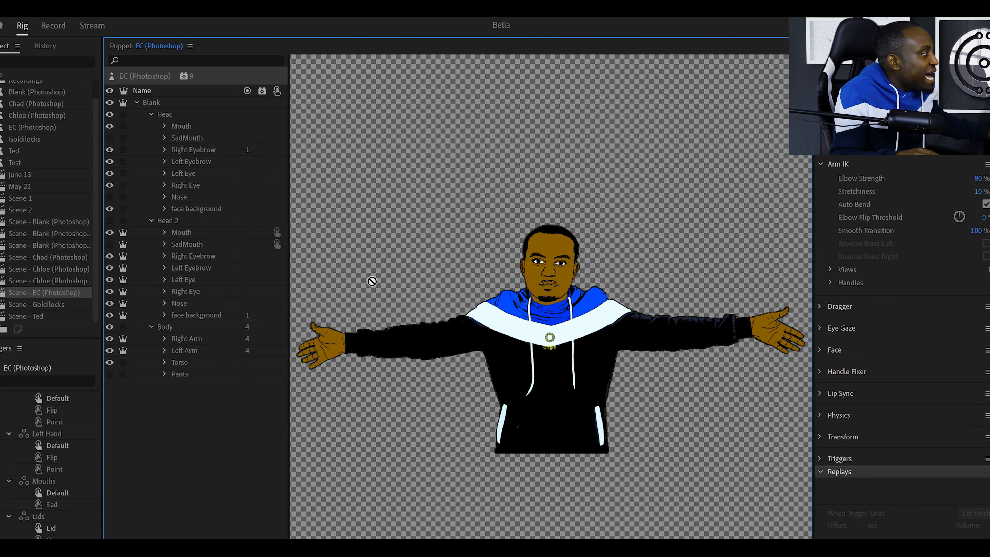
click(167, 331)
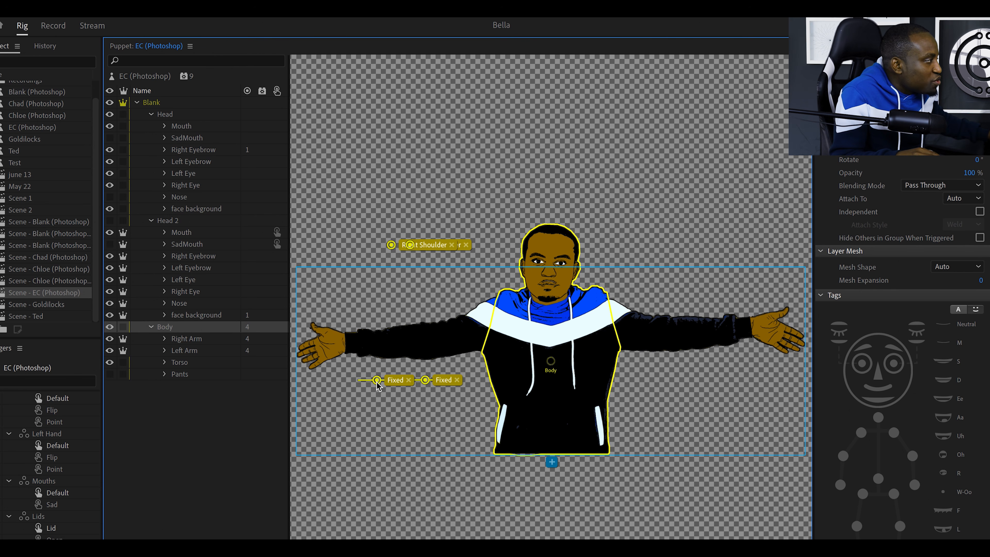
drag(377, 380, 526, 448)
drag(425, 382, 587, 450)
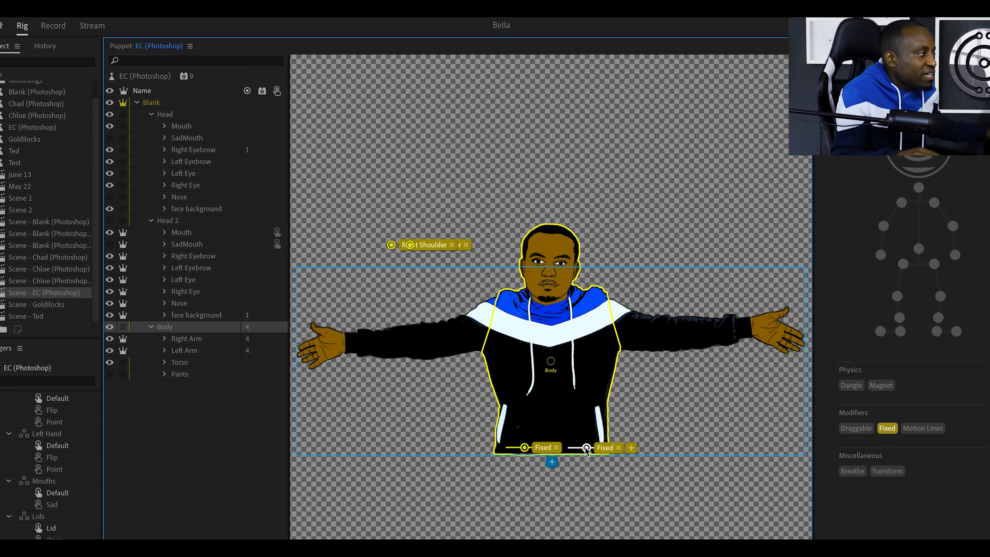
drag(523, 449, 518, 449)
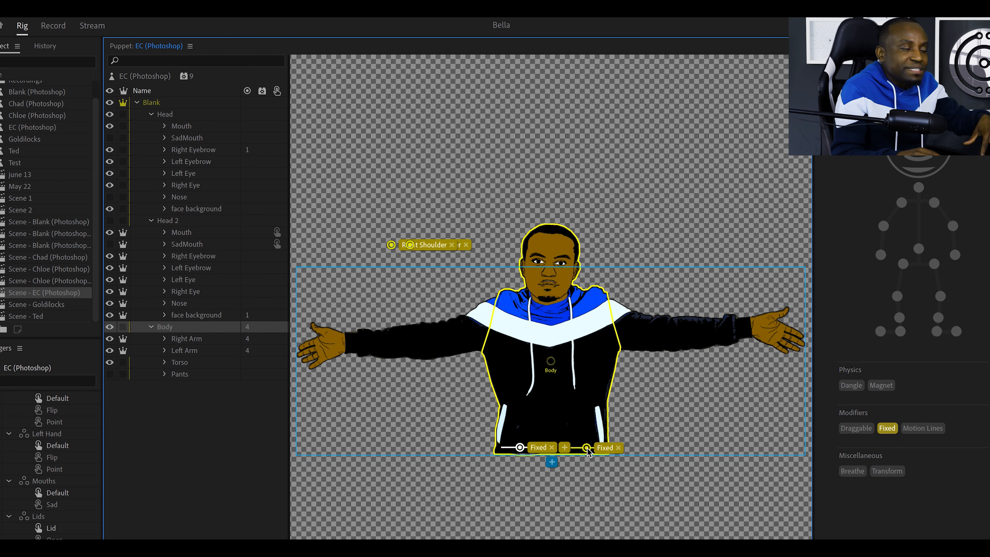
click(586, 449)
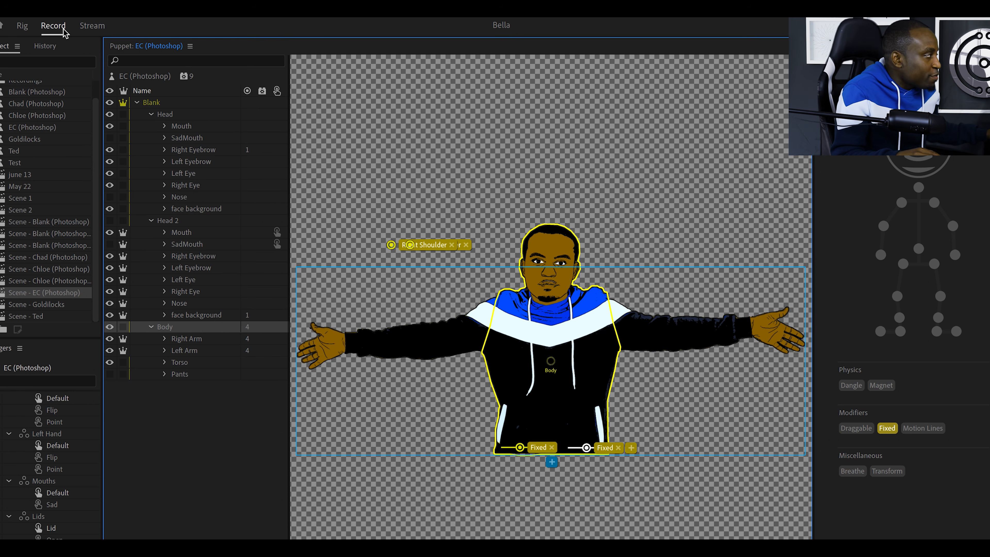
click(53, 25)
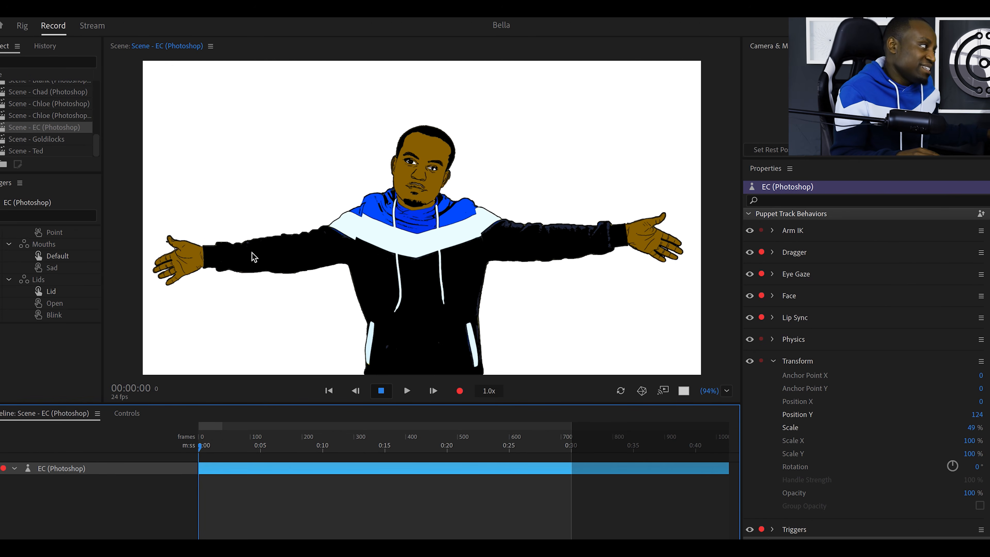
In the rig, move the Right Arm layer's attachment handle onto the puppet's right shoulder.
click(23, 25)
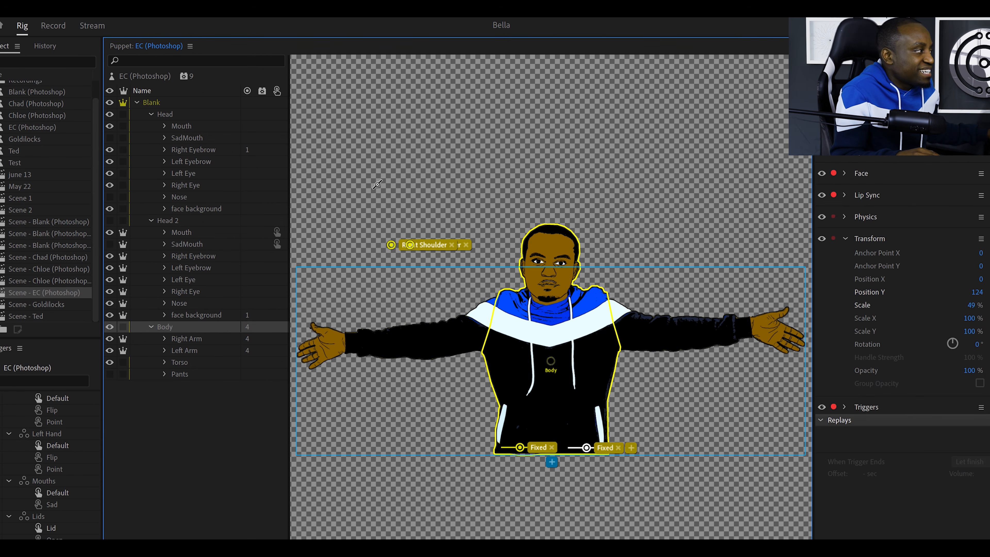
click(186, 339)
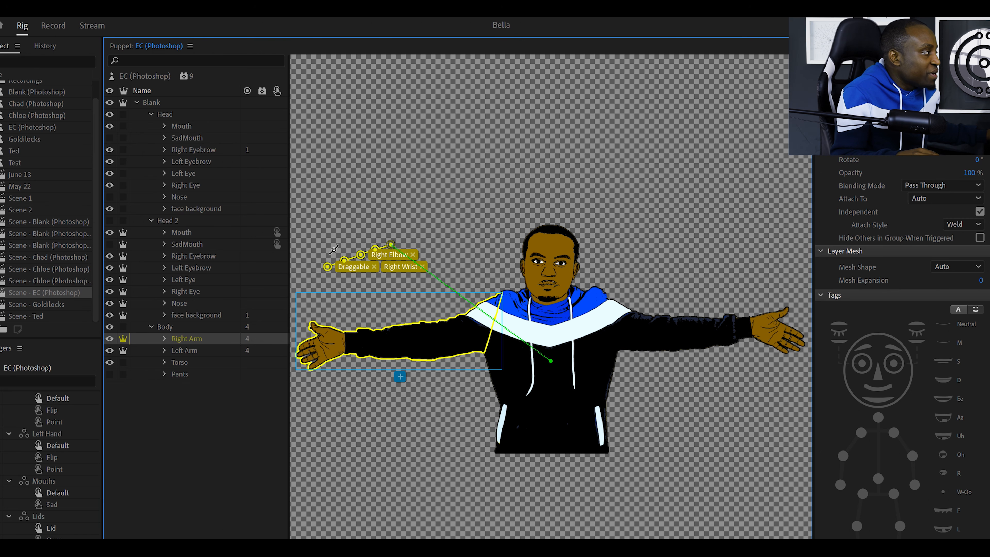
drag(328, 267, 324, 289)
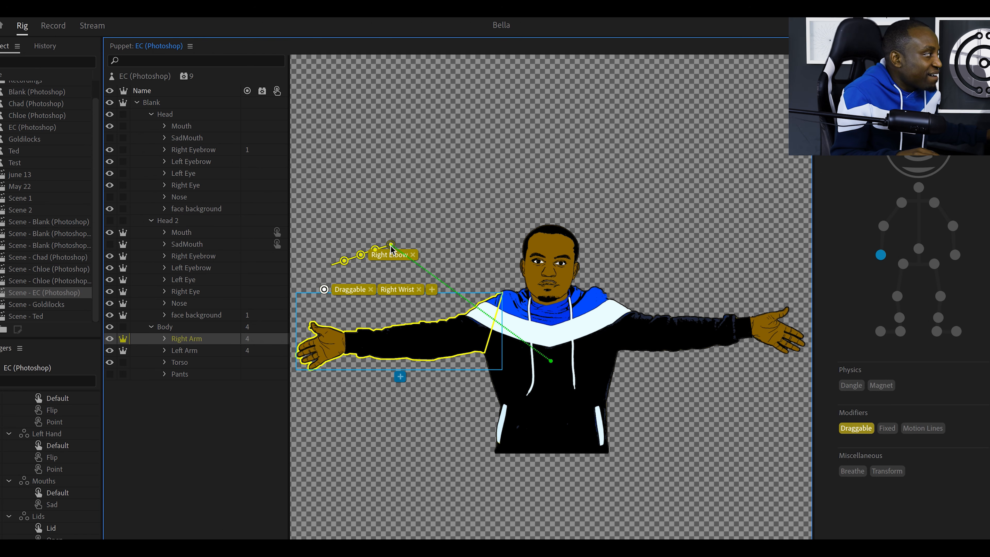
drag(391, 246, 436, 256)
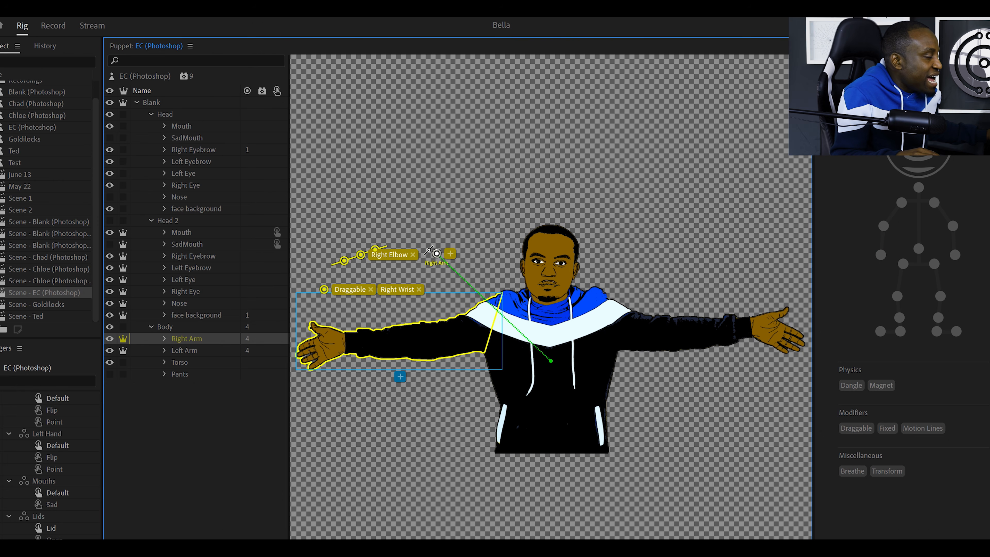
drag(438, 255, 496, 324)
Delete the Right Arm layer's misplaced wrist and elbow handles and the sticks between them.
drag(375, 249, 394, 234)
key(Delete)
key(Delete)
key(Delete)
key(Delete)
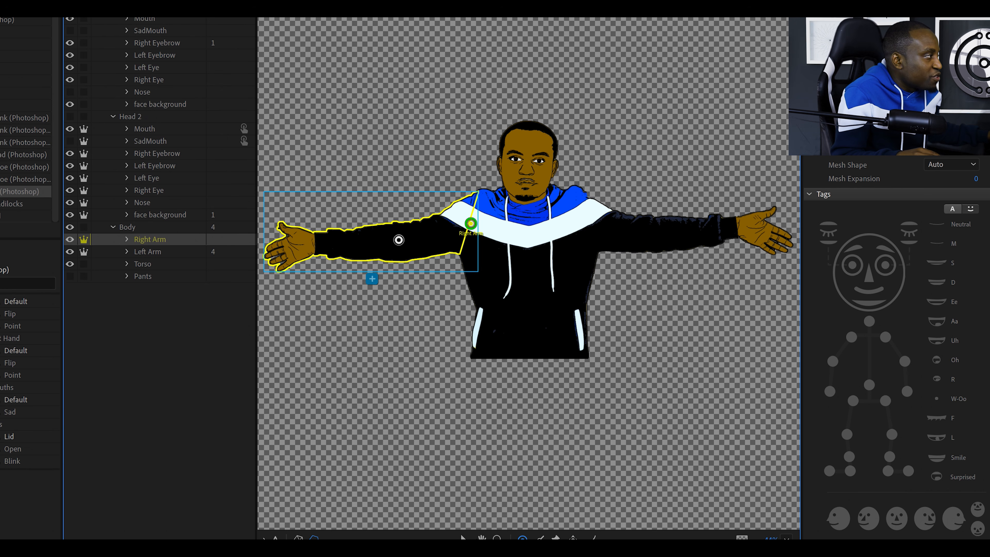
Add Right Elbow and Right Wrist handles to the right arm, both tagged Draggable, and test moving the wrist in the scene.
click(398, 239)
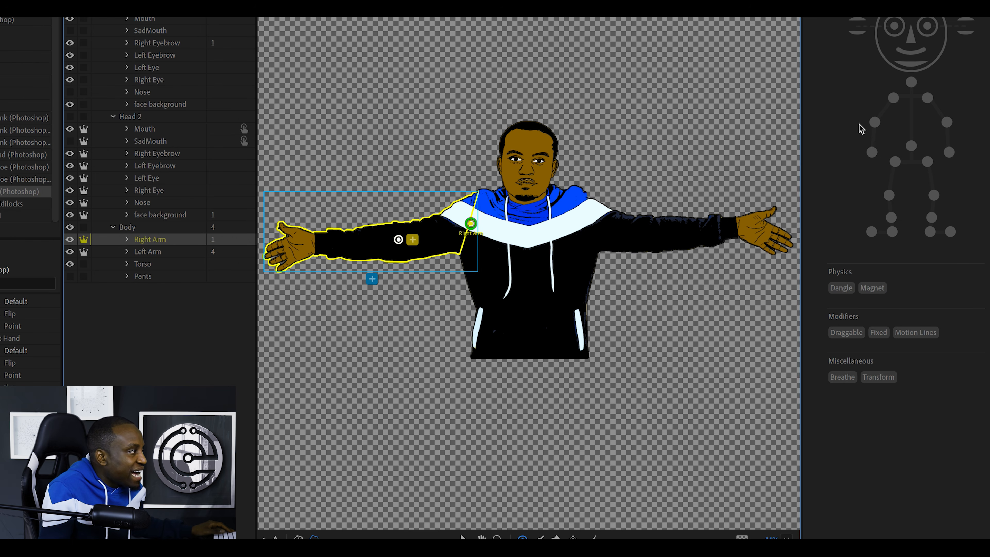
click(875, 123)
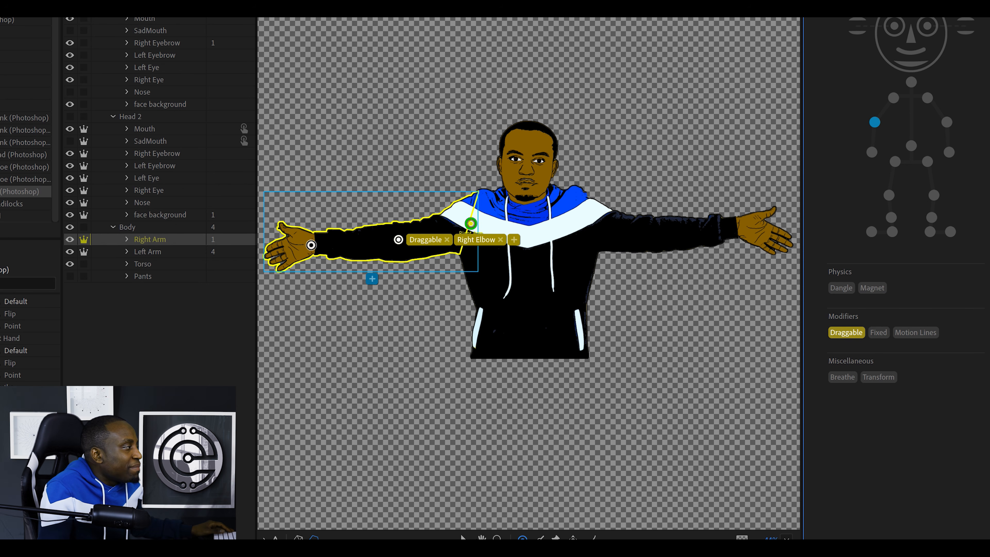
click(311, 245)
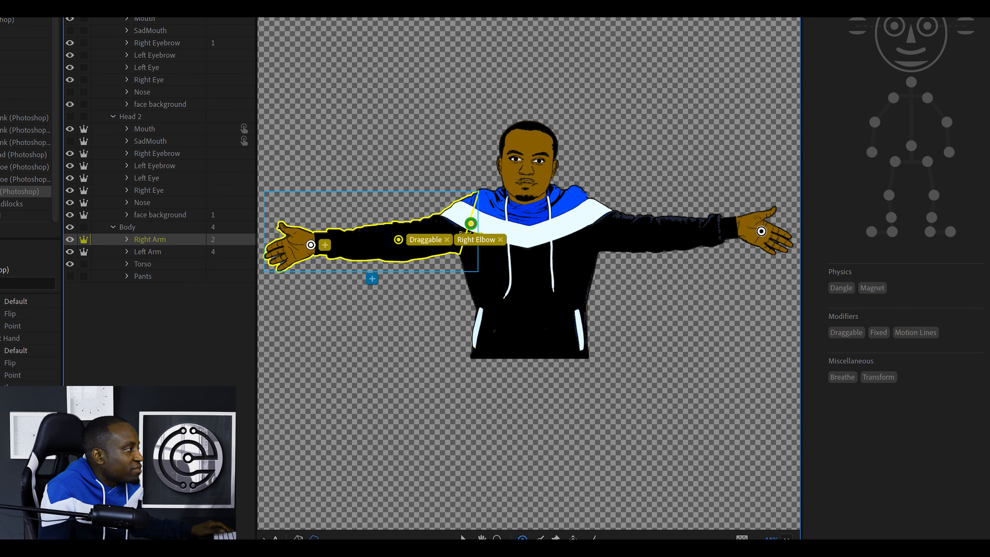
click(872, 152)
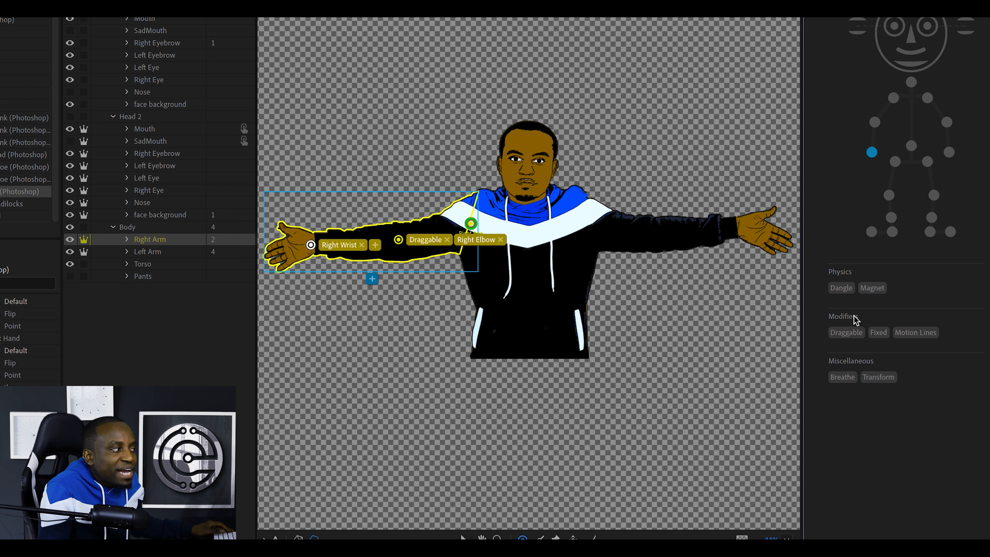
mouse_move(846, 336)
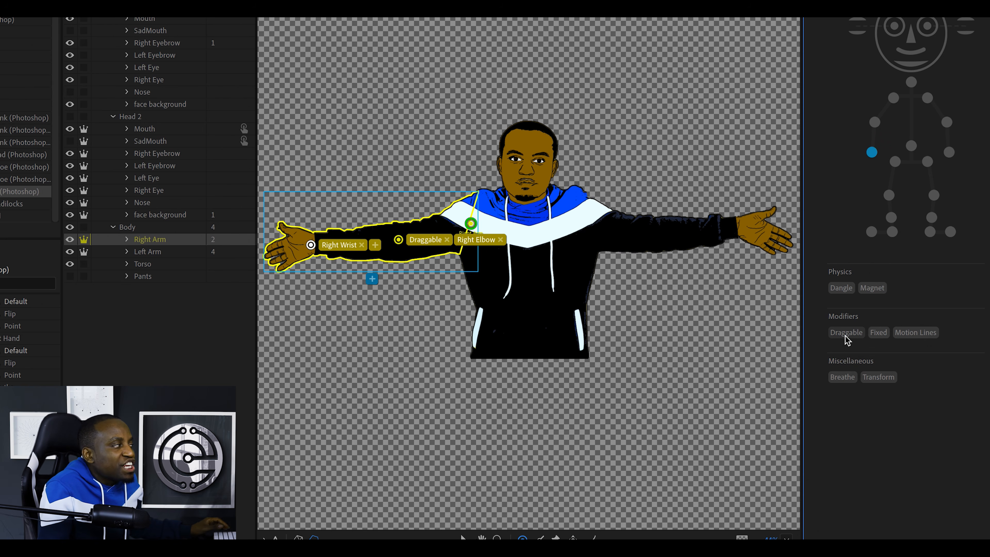
click(845, 333)
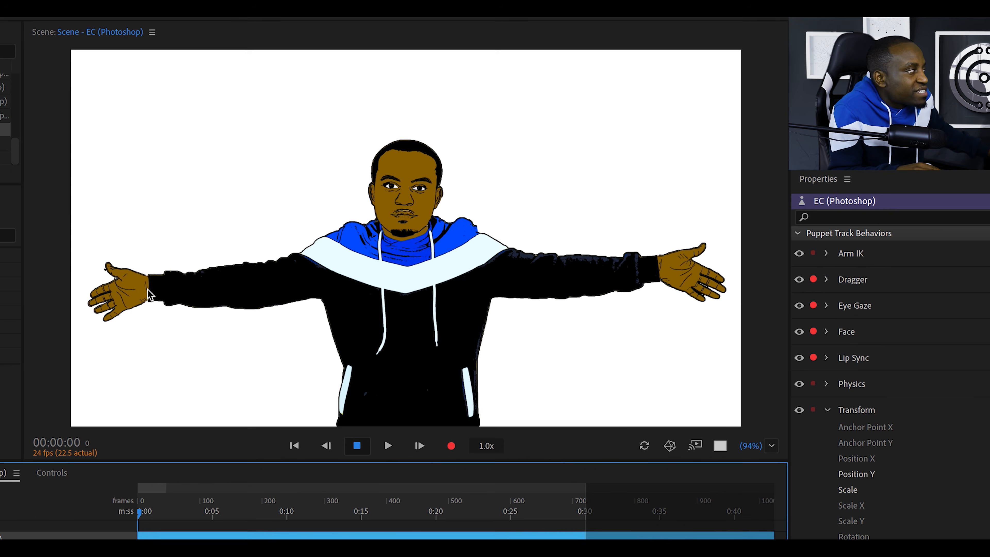
drag(149, 294, 120, 330)
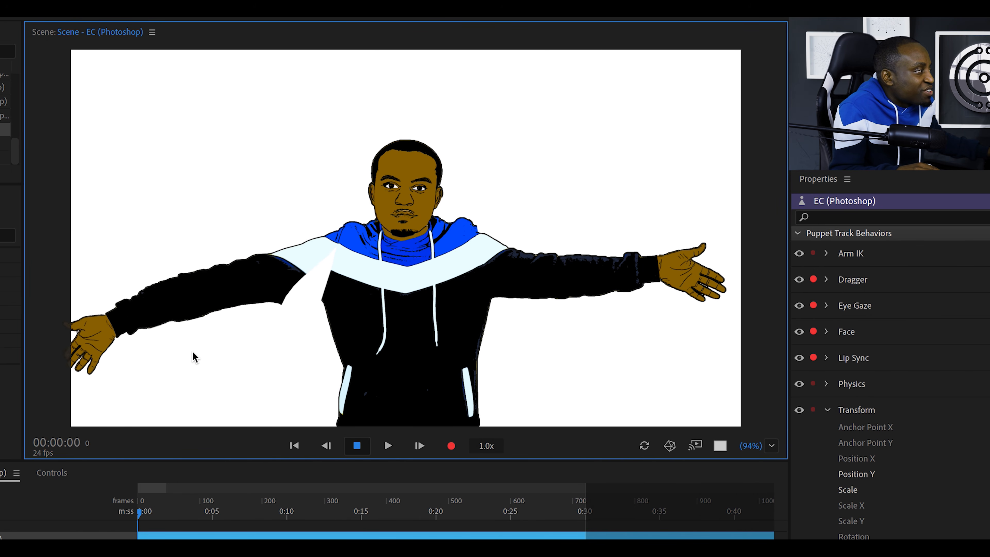
drag(133, 339, 140, 268)
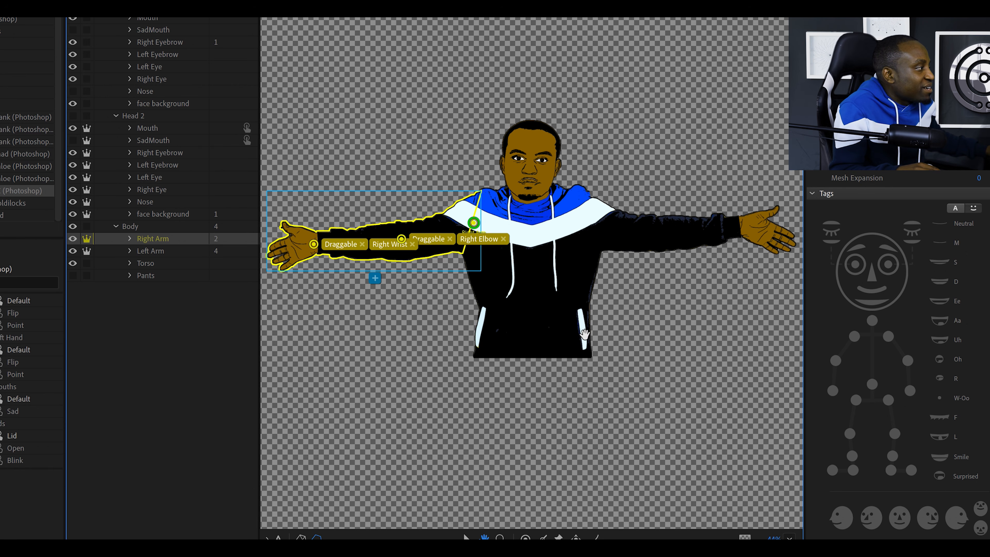
Draw three sticks on the Right Arm layer: one across the shoulder tagged Fixed, one along the upper arm and one along the forearm.
key(ctrl+equal)
key(ctrl+equal)
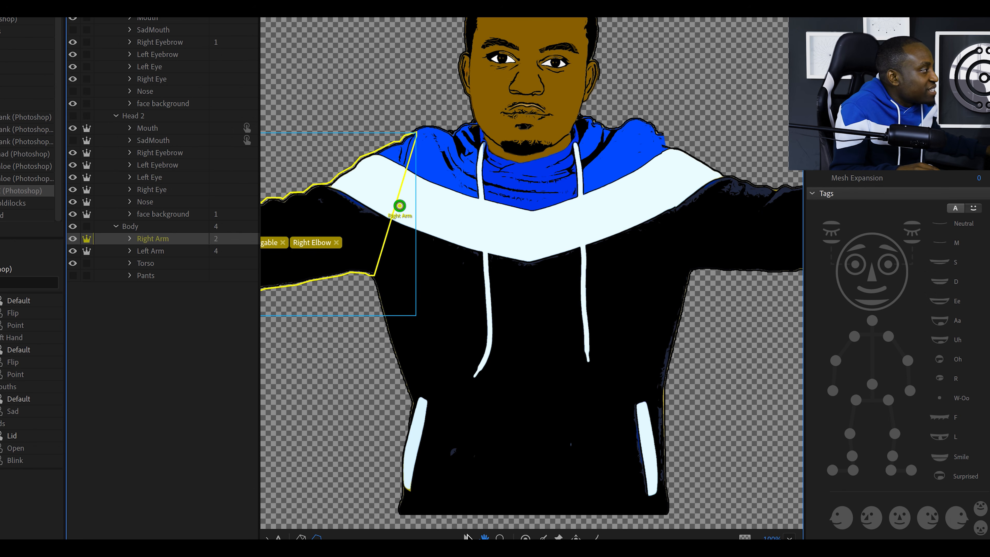
drag(441, 233, 661, 210)
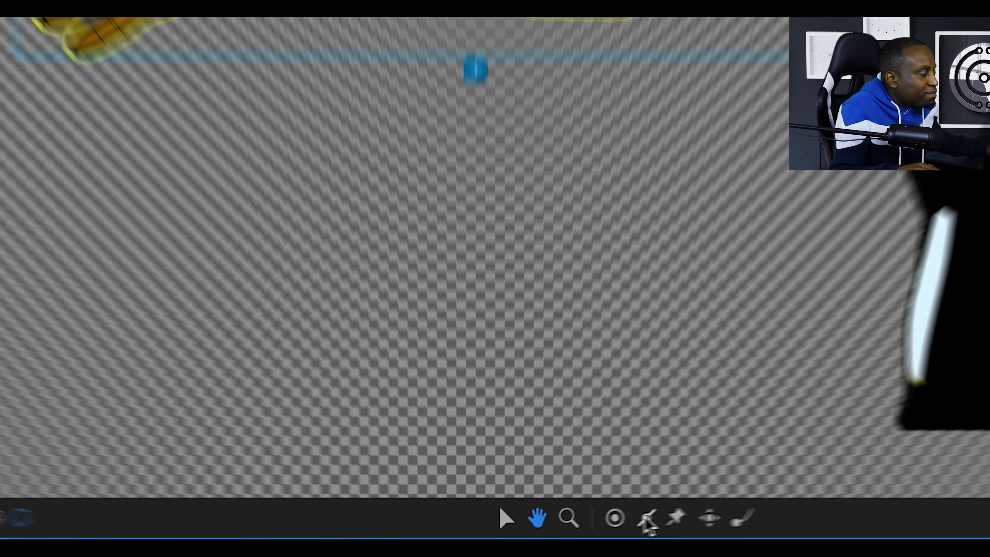
click(543, 539)
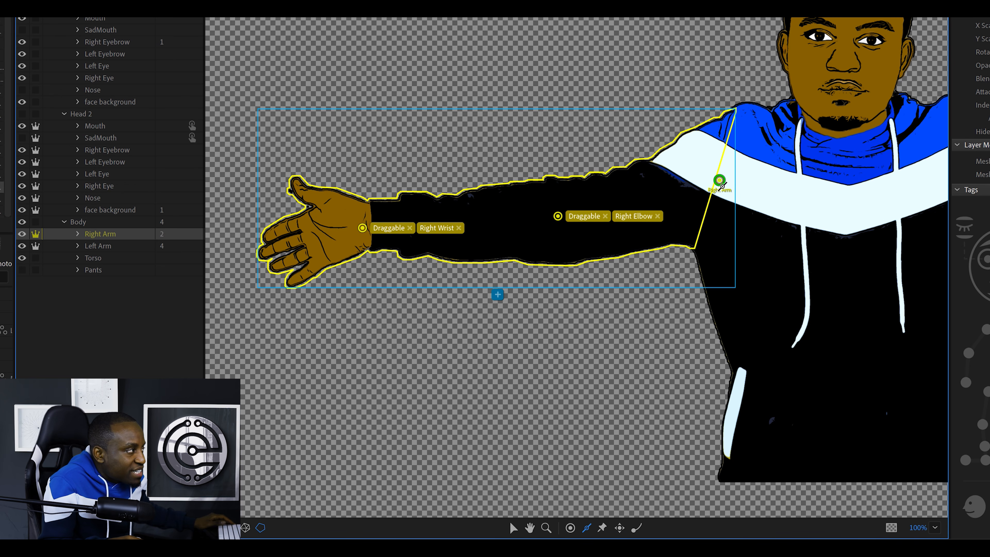
drag(709, 143, 682, 238)
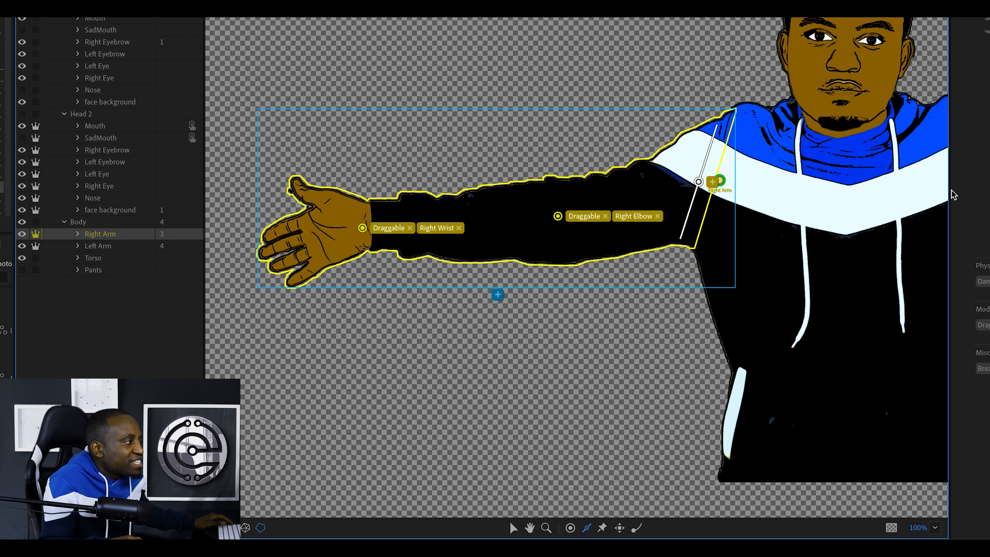
drag(894, 192, 789, 192)
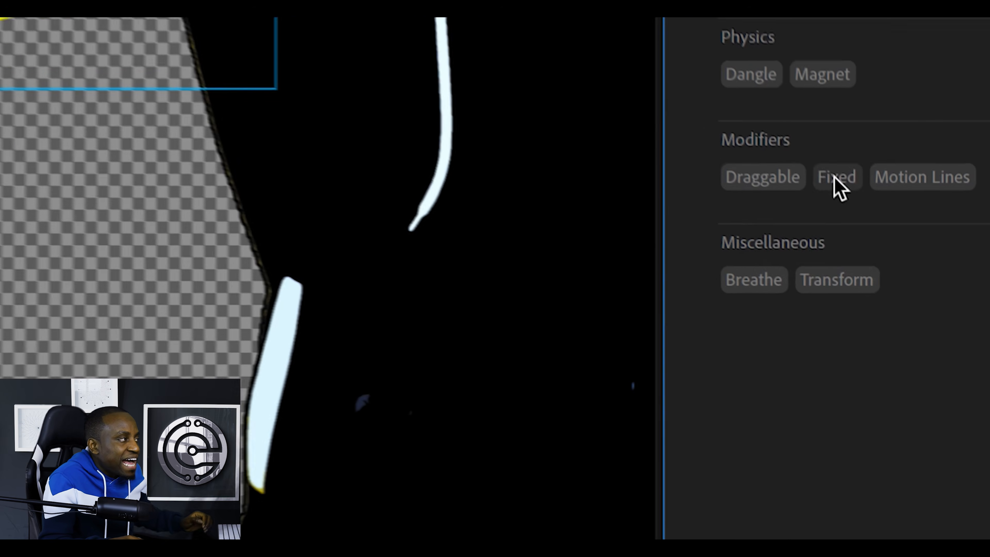
click(836, 177)
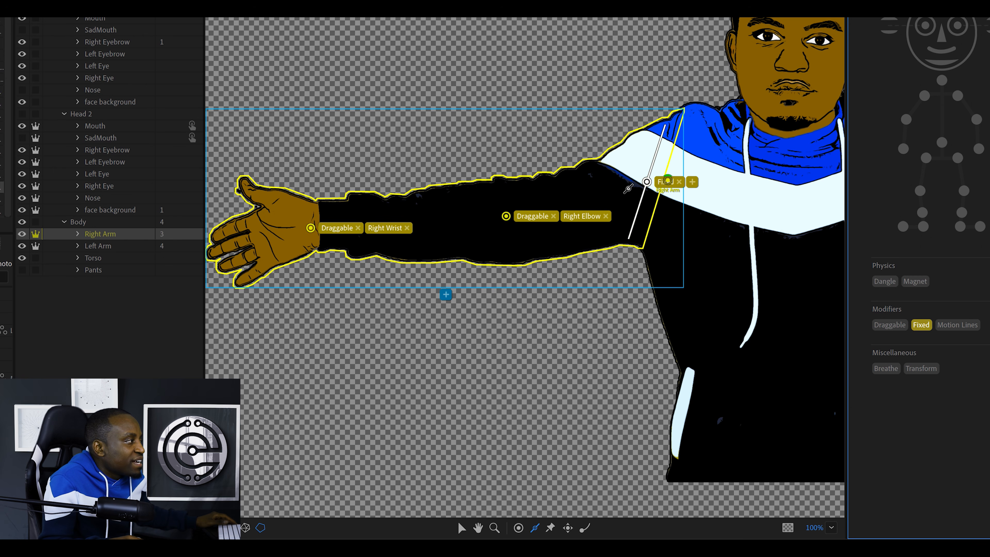
drag(628, 188, 525, 215)
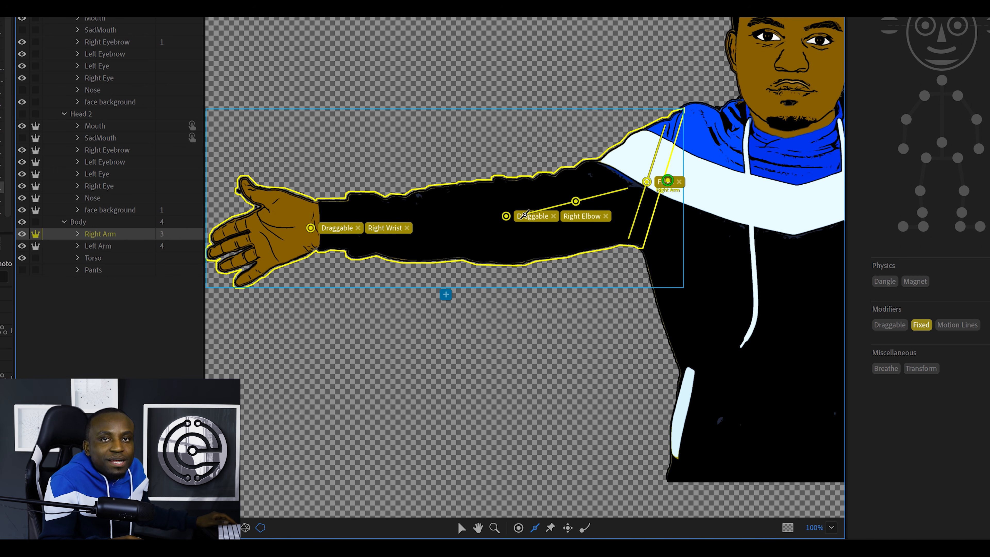
drag(489, 221, 334, 227)
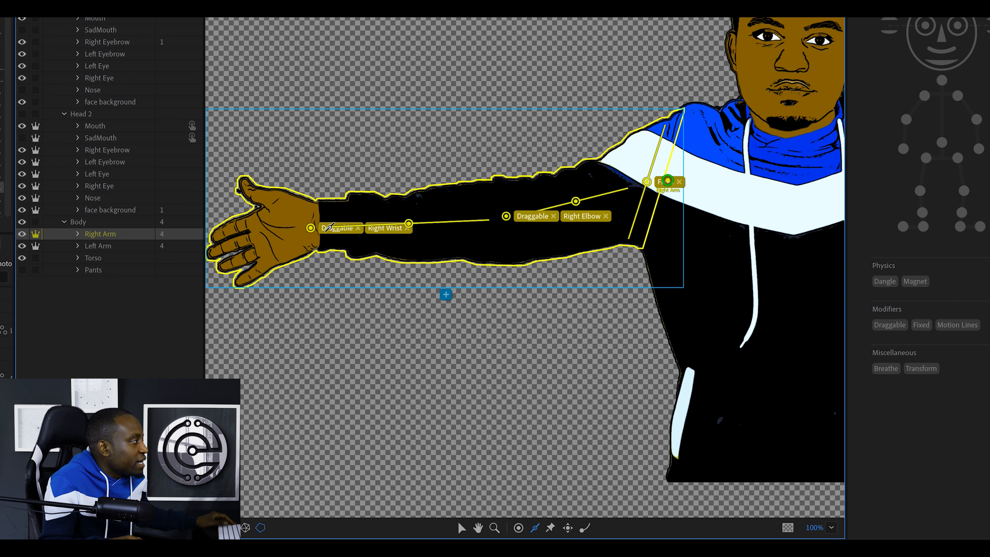
Move the Body group's Right Shoulder and Left Shoulder handles onto the matching shoulders and test the right arm's movement in the scene.
key(super+minus)
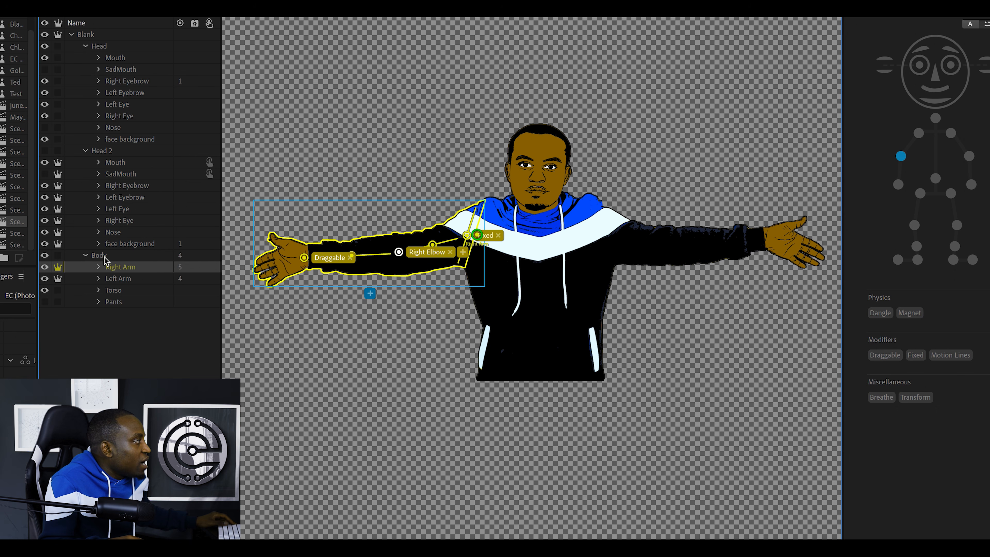
click(101, 258)
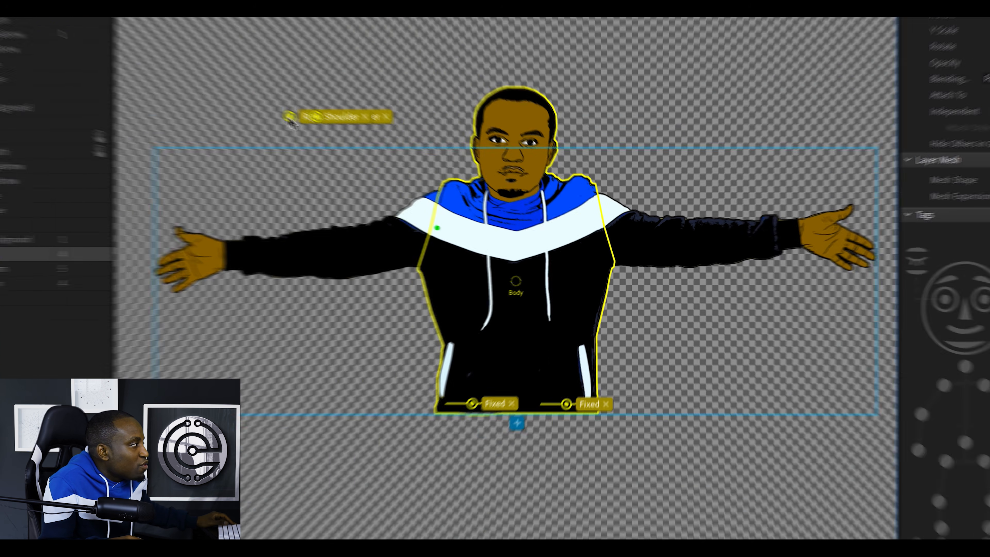
drag(360, 147, 436, 192)
drag(148, 93, 248, 201)
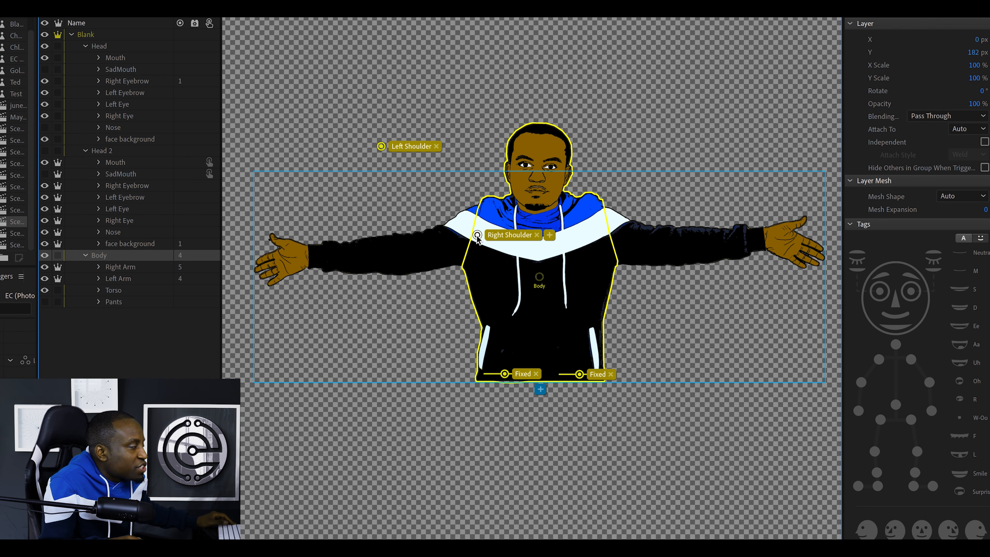
click(477, 236)
drag(451, 156, 608, 236)
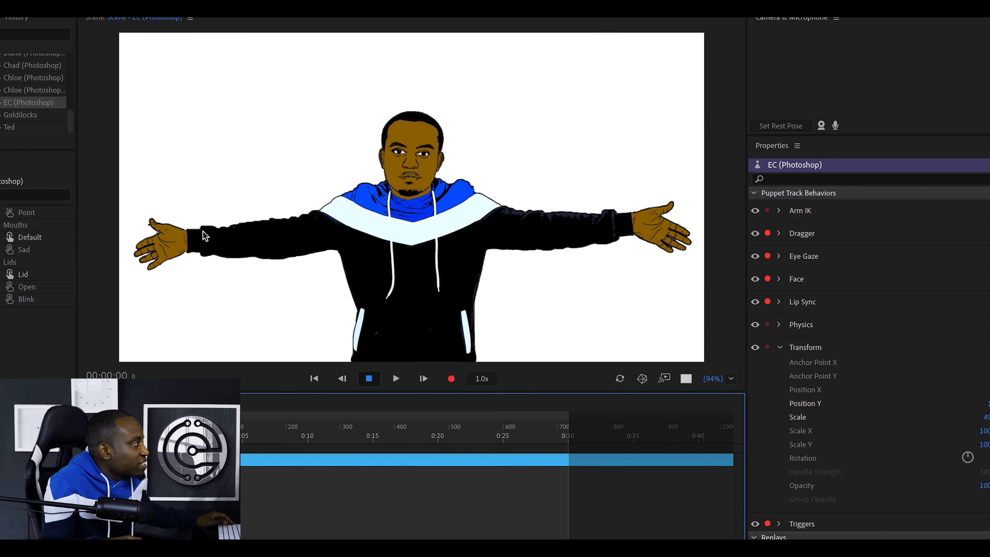
drag(203, 235, 238, 248)
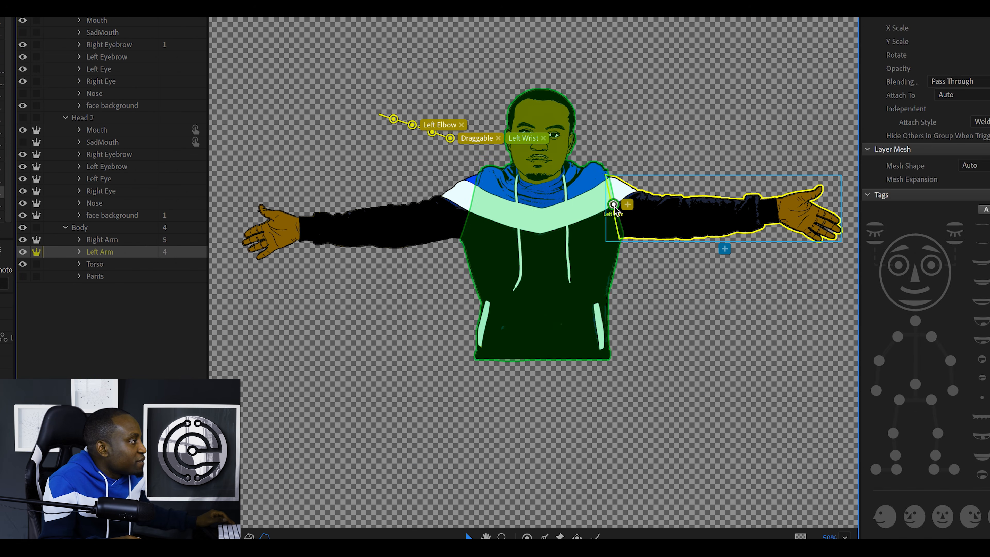
Move the Left Wrist and Left Elbow handles onto the left arm's wrist and elbow, and delete the two misplaced sticks.
drag(450, 138, 780, 208)
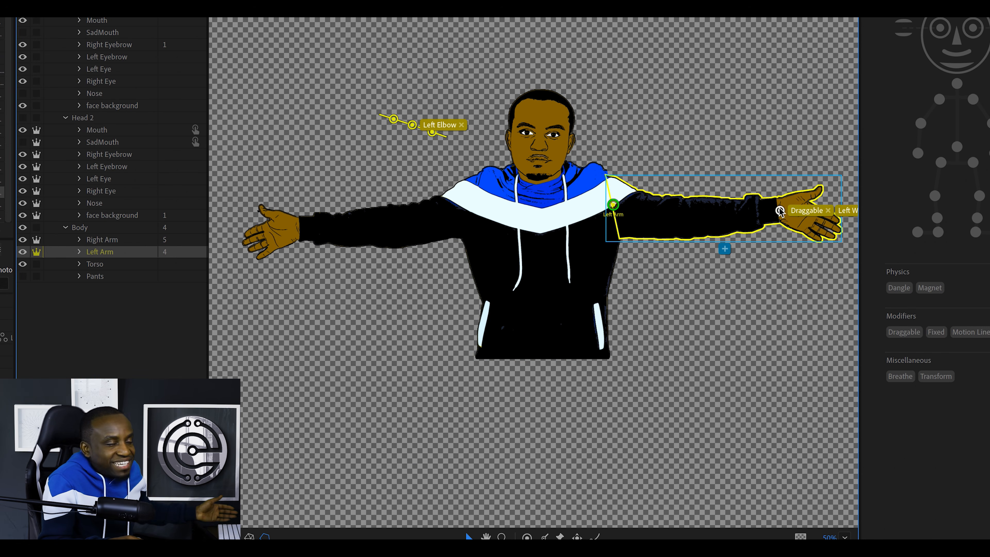
drag(412, 125, 700, 216)
click(432, 132)
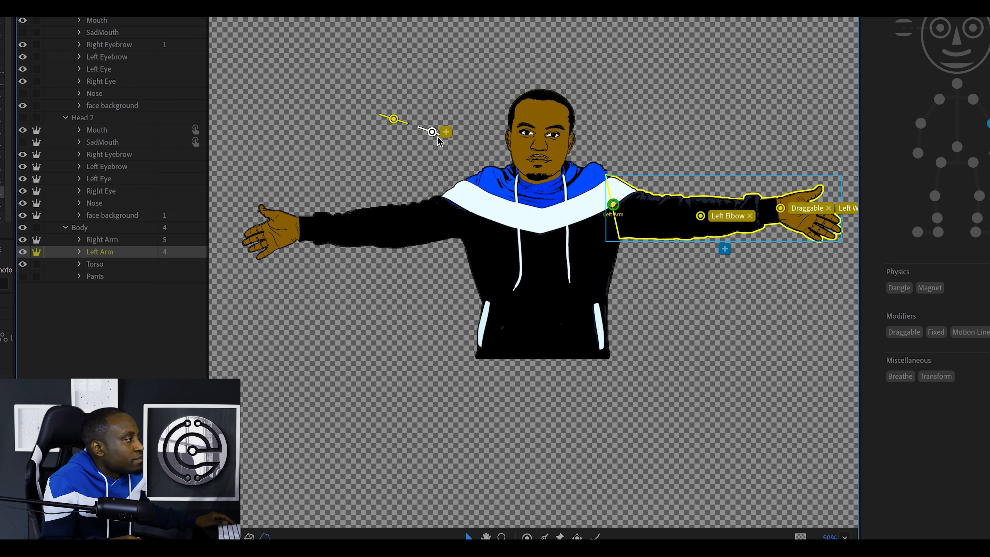
key(Delete)
click(393, 120)
key(Delete)
Draw upper-arm, forearm and shoulder sticks on the Left Arm layer, tag the shoulder stick Fixed, and test both arms in the scene.
click(545, 538)
drag(627, 209, 774, 209)
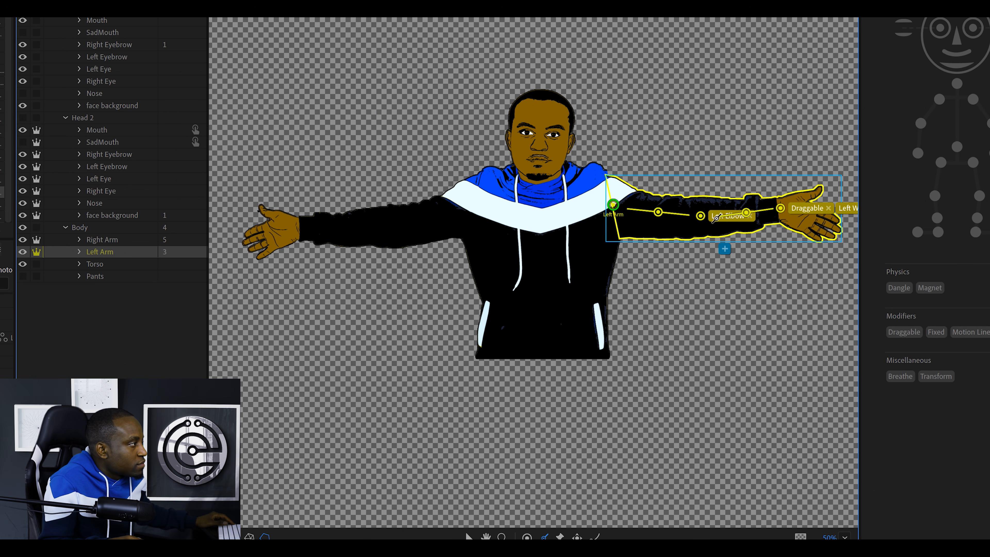
drag(624, 237, 622, 238)
click(936, 332)
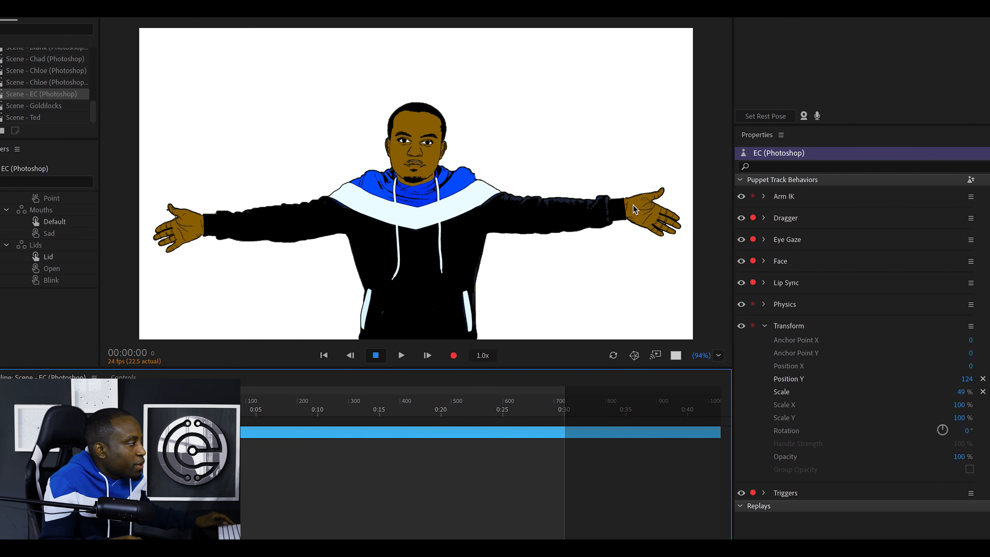
drag(634, 209, 594, 192)
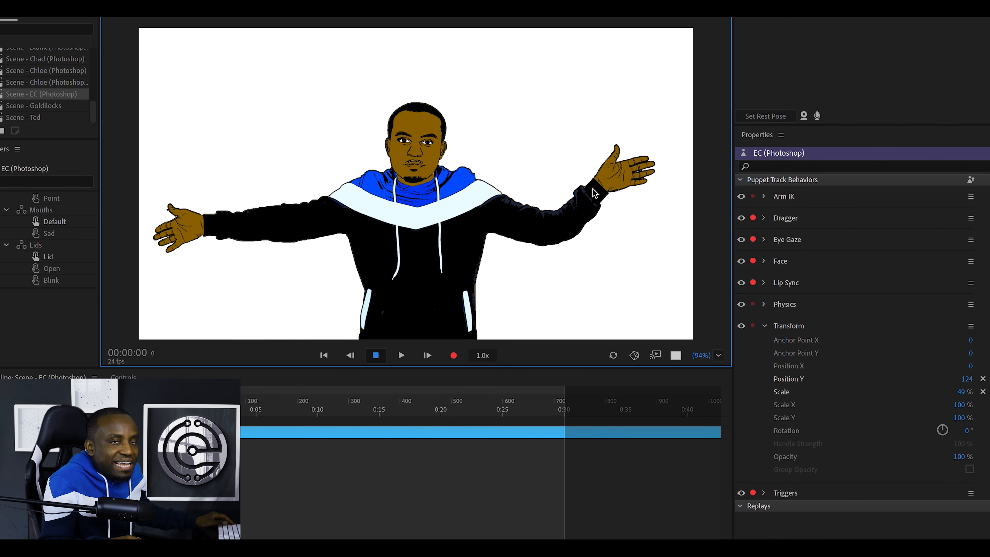
drag(218, 228, 231, 197)
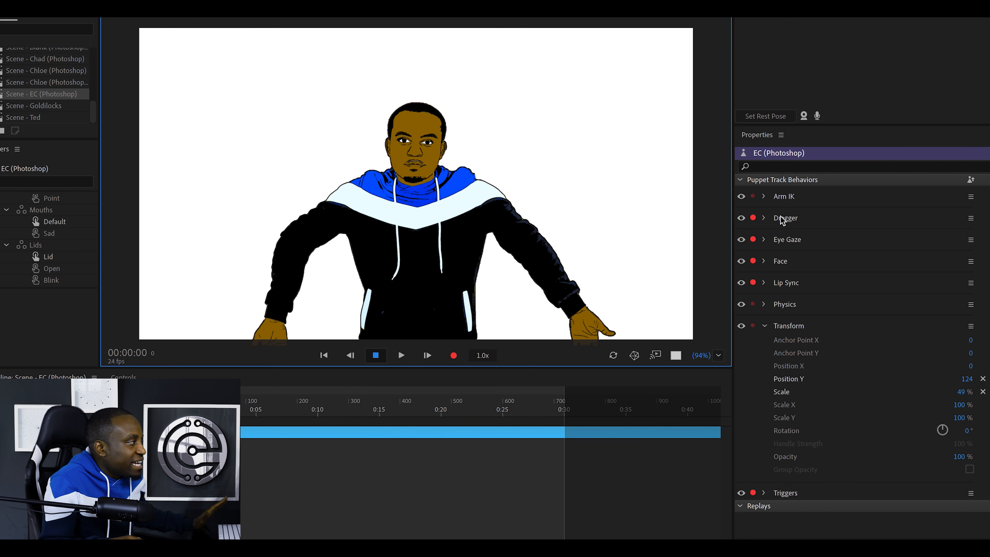
Try an Arm IK Elbow Strength of 9% by moving the left arm, and set it to 23%.
click(764, 196)
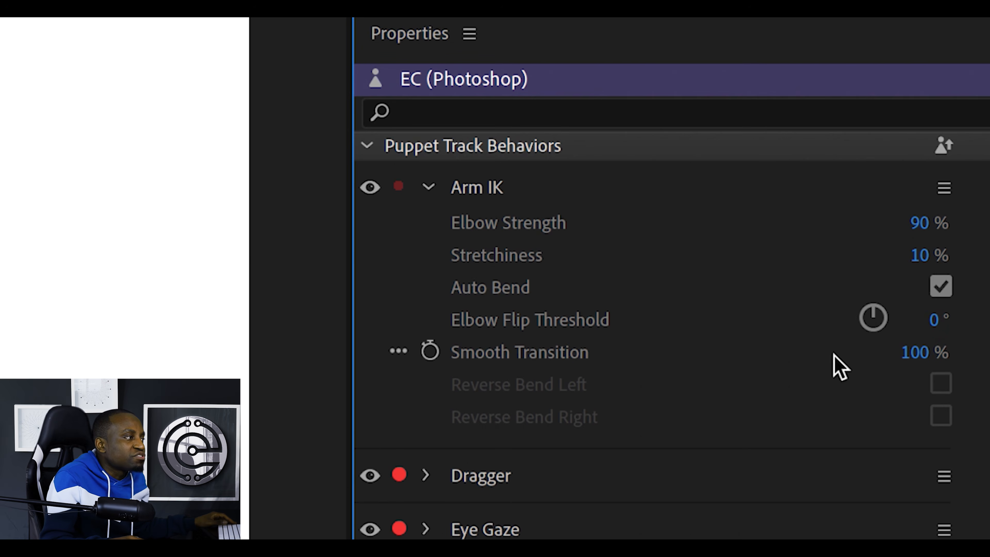
drag(913, 221, 798, 263)
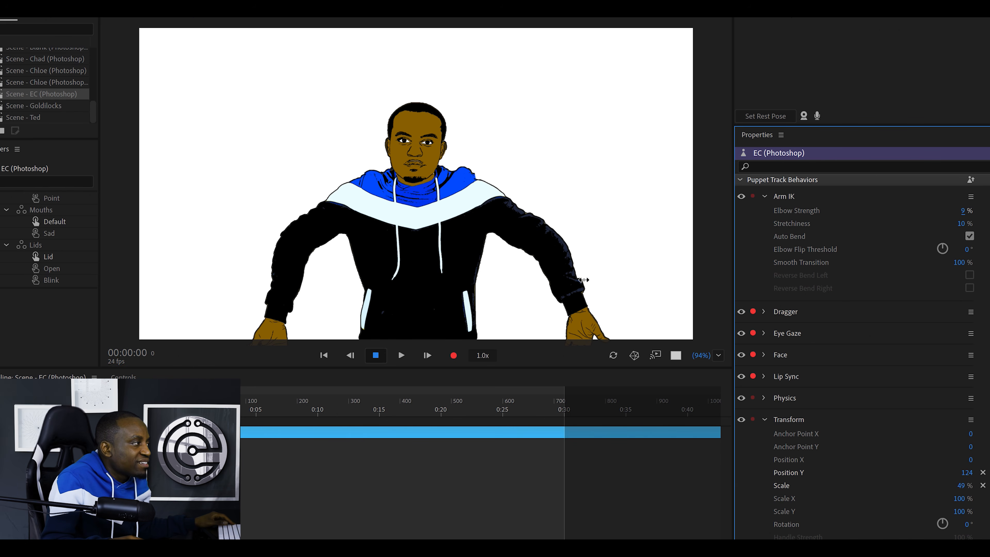
drag(574, 304, 575, 302)
drag(601, 248, 493, 336)
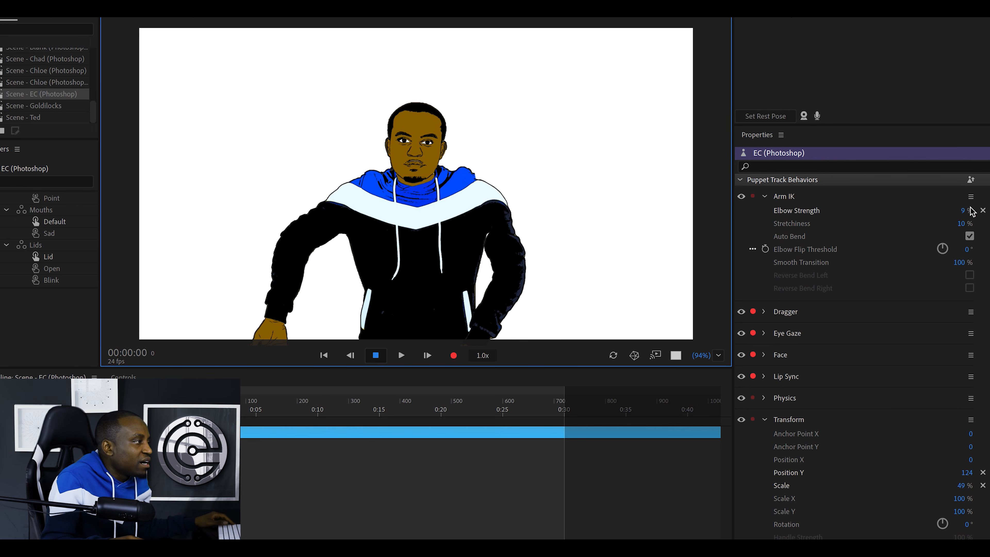
drag(972, 211, 973, 212)
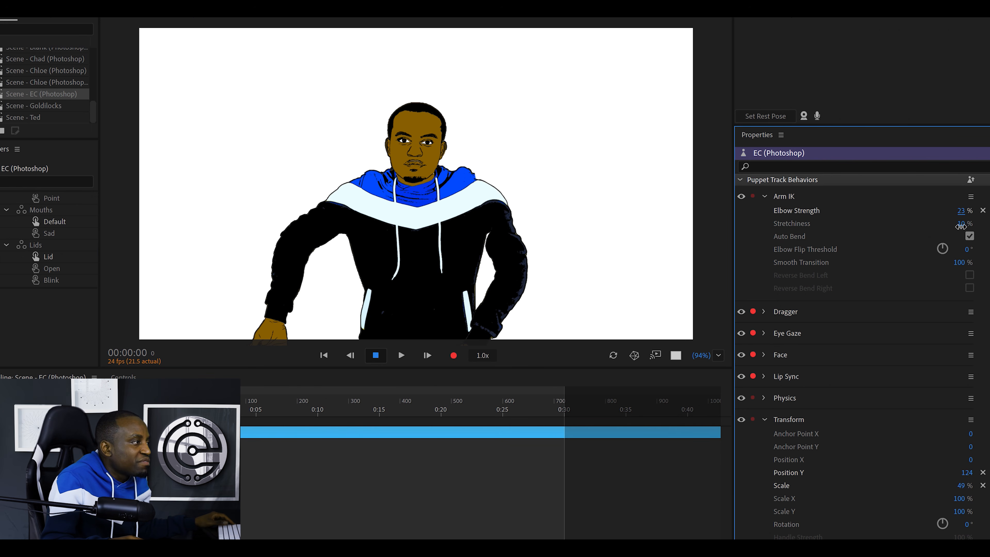
Try an Arm IK Stretchiness of 57% by pulling the left arm, and set it to 7%.
drag(976, 226, 976, 226)
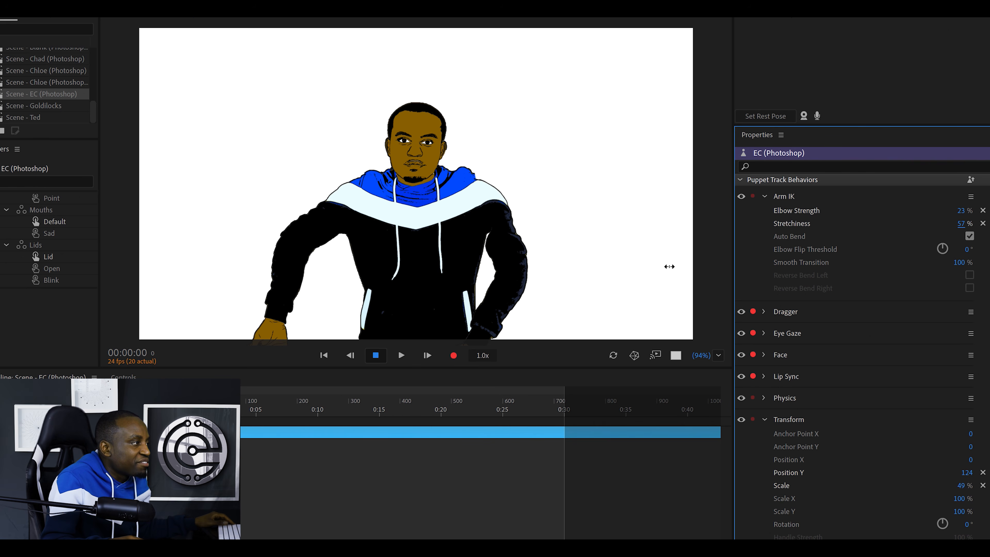
drag(564, 307, 717, 241)
drag(542, 215, 549, 337)
drag(960, 226, 934, 234)
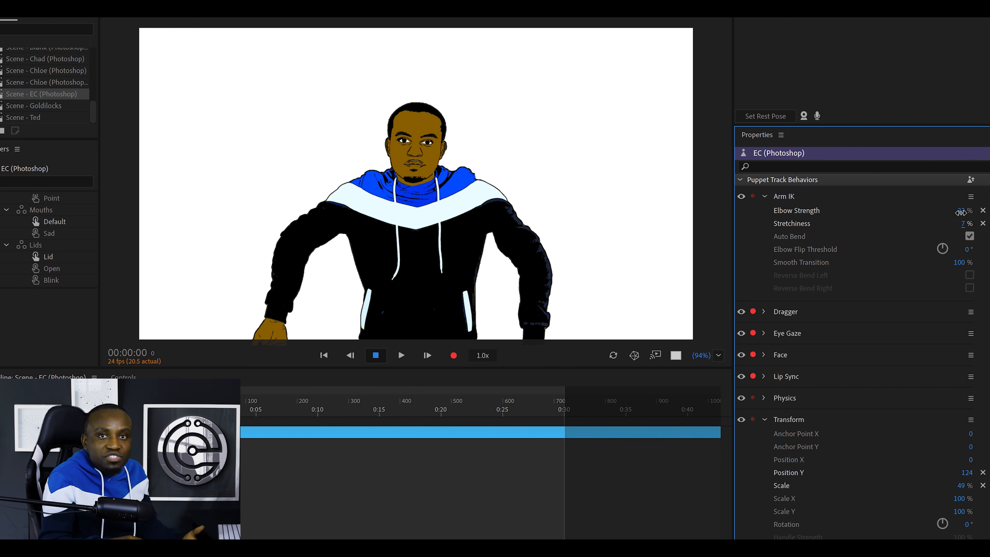
Open the Elbow Strength value for editing and test moving the right arm in the scene.
click(961, 211)
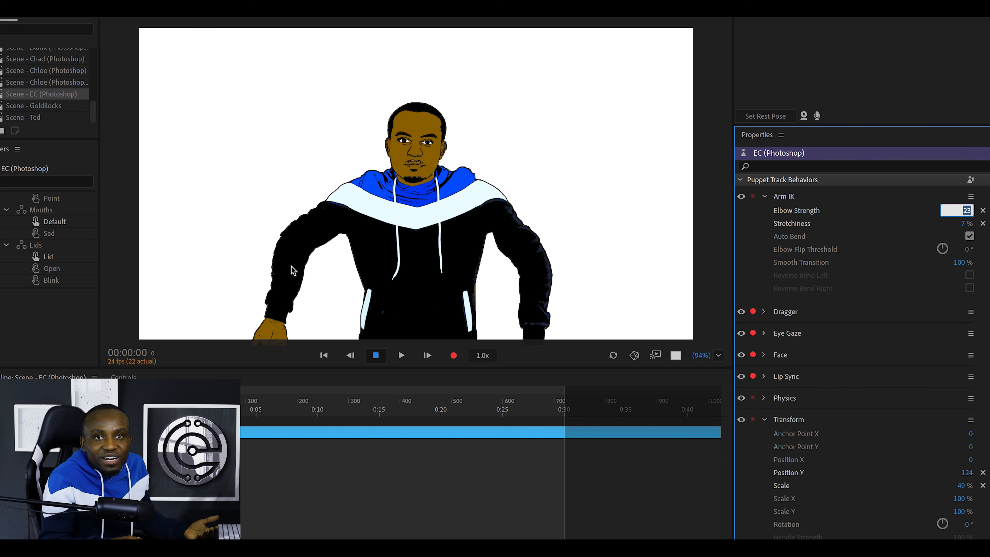
click(294, 303)
drag(302, 318, 359, 341)
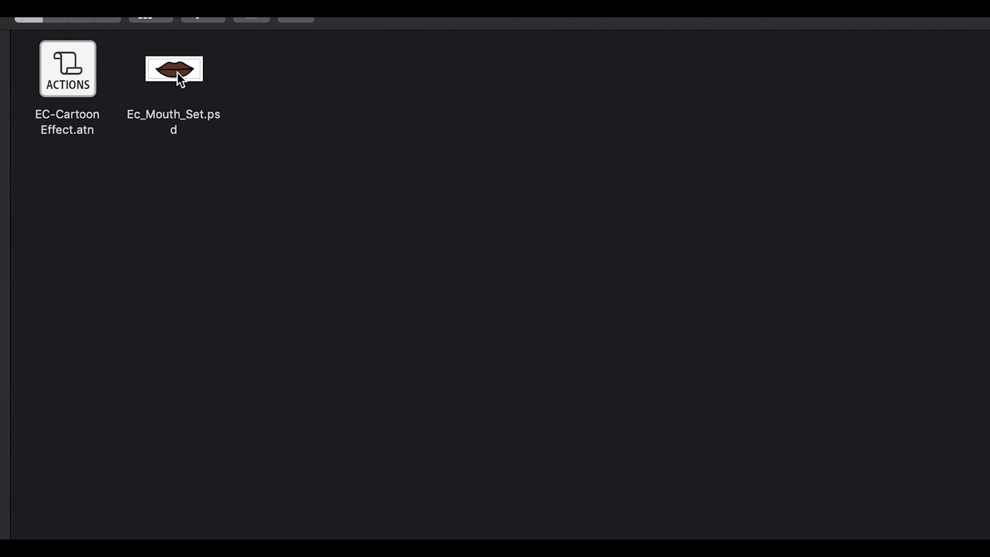
Open Ec_Mouth_Set.psd in Photoshop.
click(180, 80)
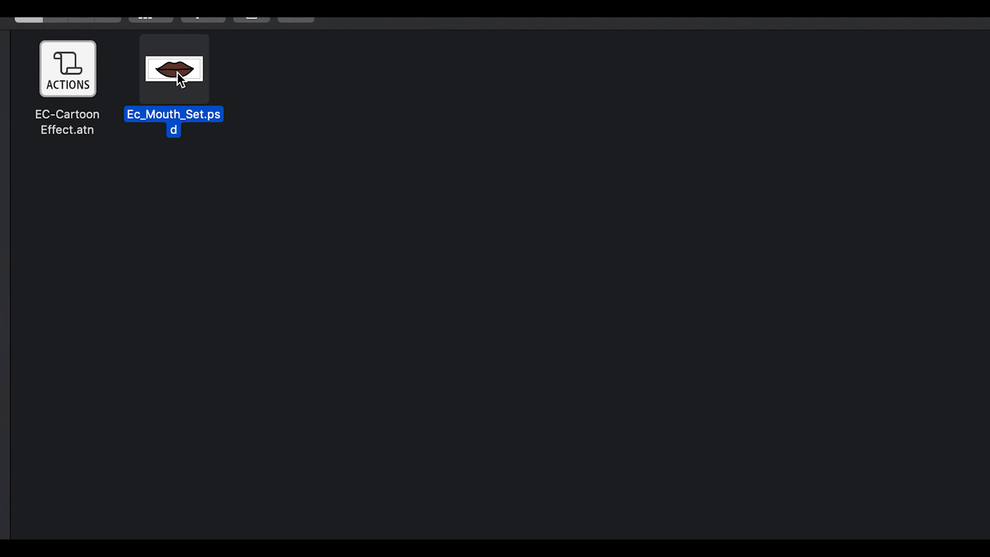
double_click(180, 80)
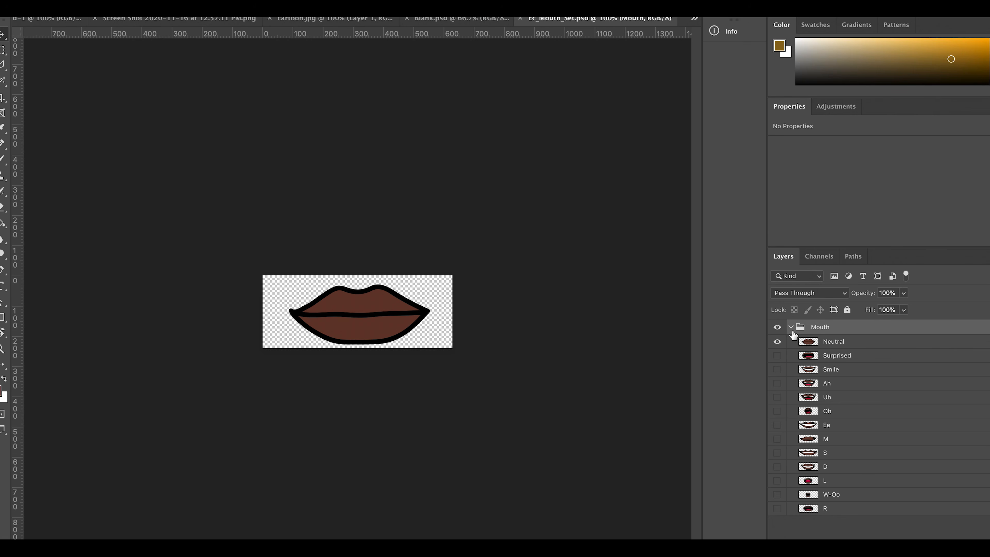
Preview the Mouth group's shapes one at a time, from Neutral and Surprised through M, and leave only Neutral showing.
click(777, 342)
click(777, 356)
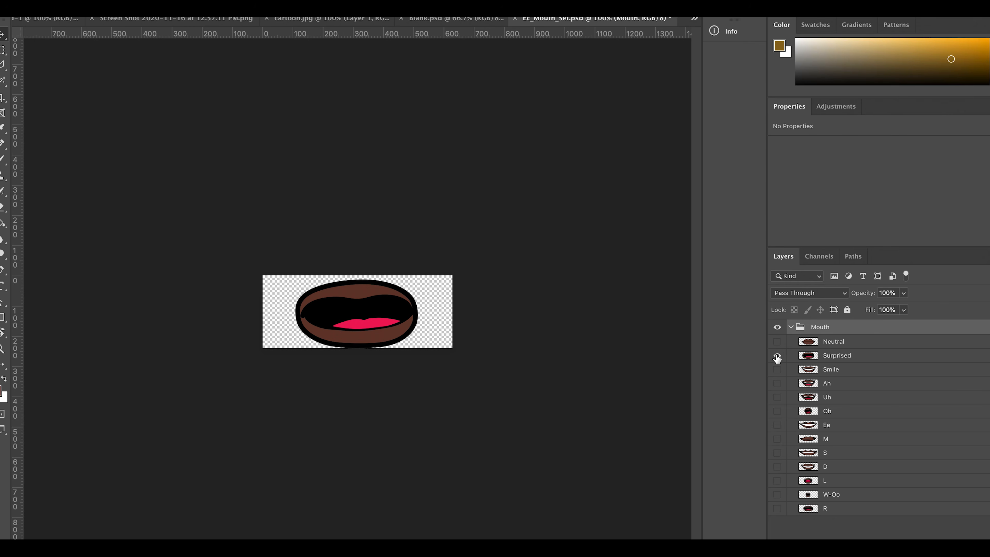
click(777, 356)
click(777, 370)
click(777, 370)
click(778, 384)
click(777, 383)
click(777, 397)
click(777, 398)
click(777, 411)
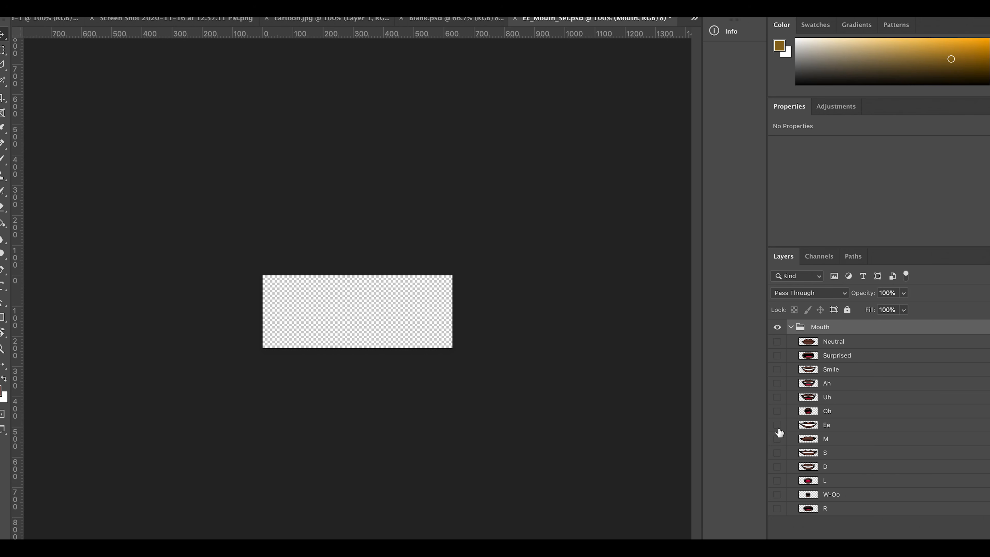
click(777, 439)
click(778, 439)
click(778, 342)
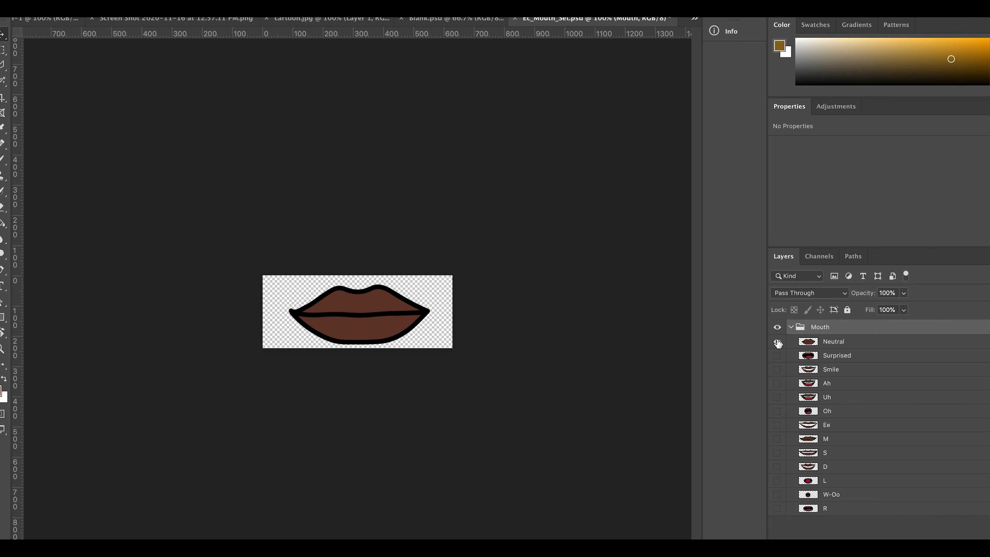
Delete the existing Mouth group from the Head group in Blank.psd.
click(791, 328)
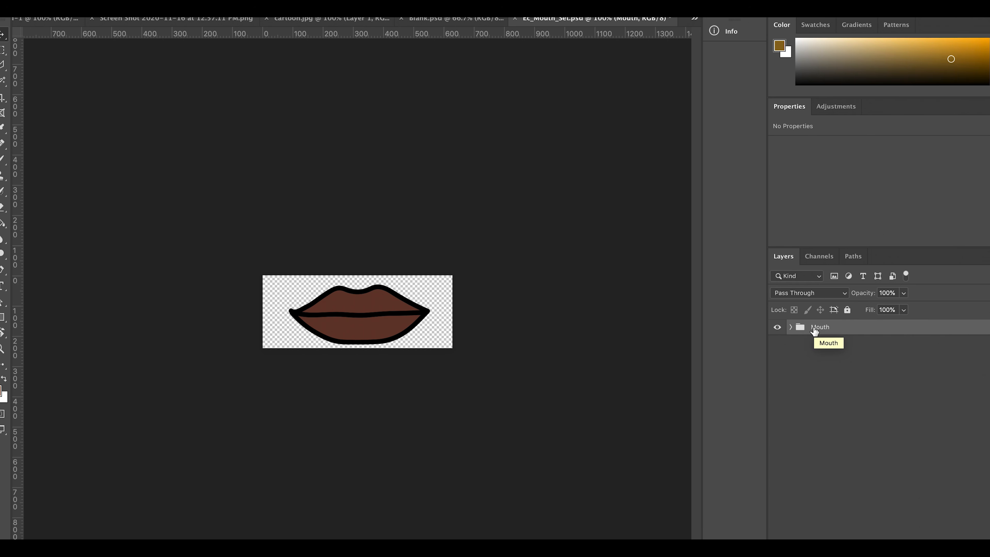
click(456, 19)
click(798, 388)
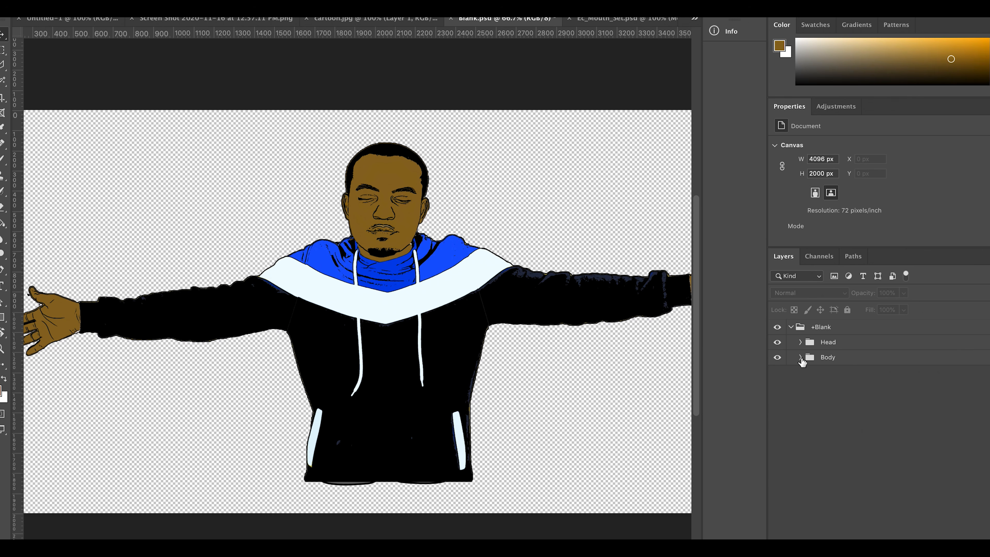
click(801, 342)
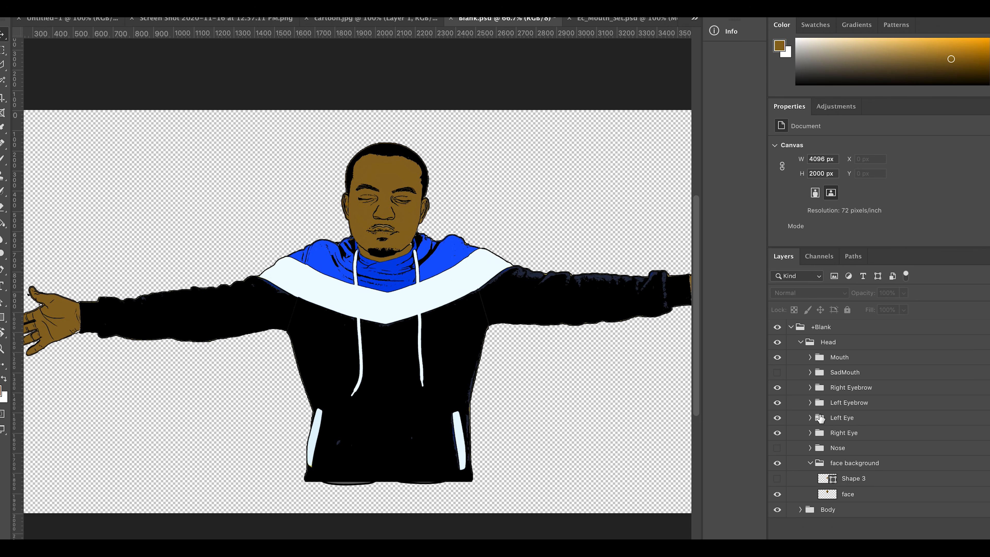
click(839, 359)
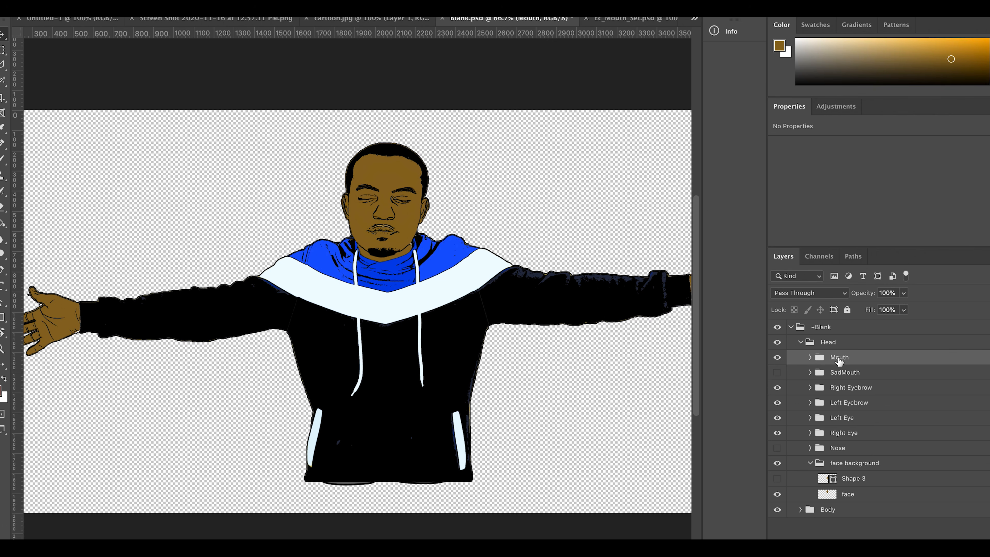
key(Delete)
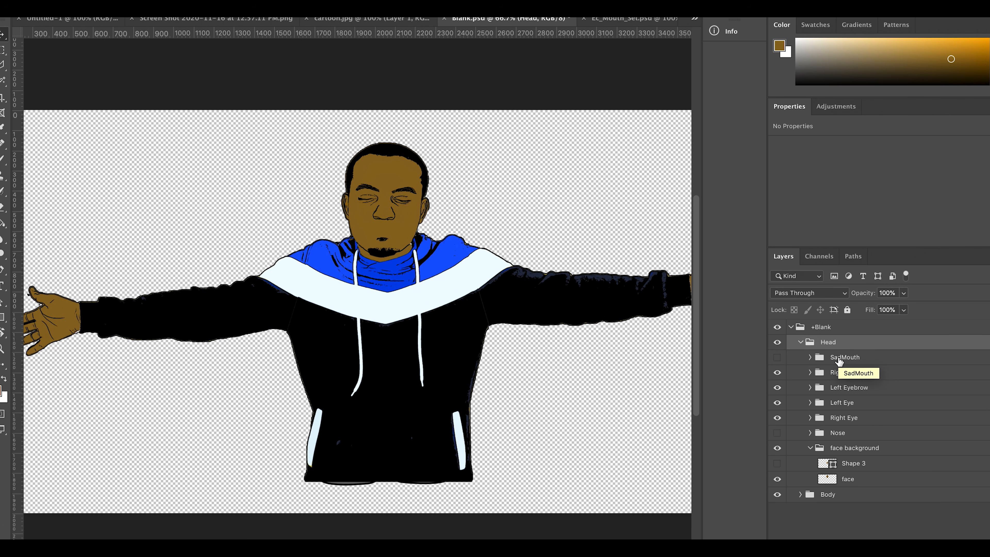
Place the mouth set's Mouth group inside Head and scale it to about 161 px wide over the portrait's mouth position.
key(super+z)
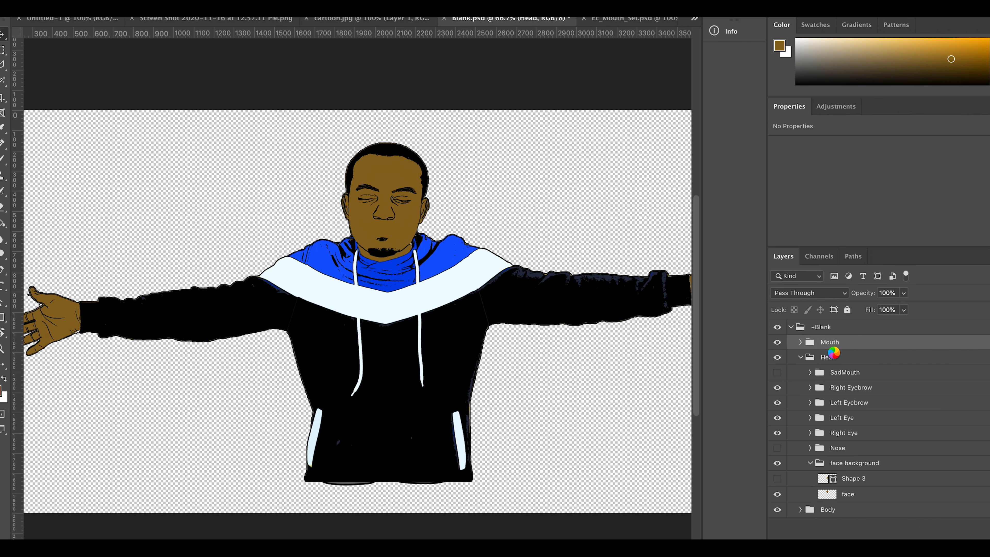
drag(830, 348, 831, 364)
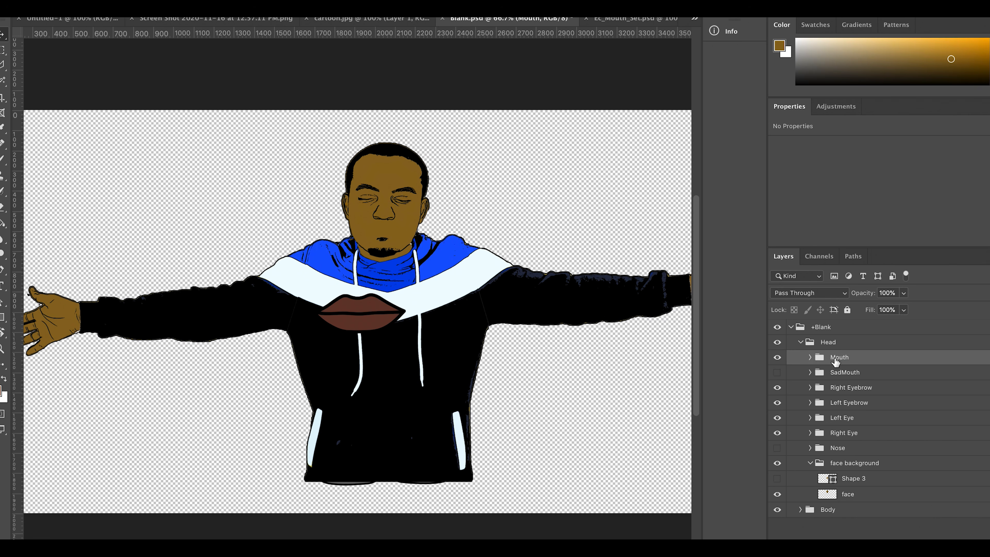
key(super+t)
drag(385, 317, 400, 227)
drag(447, 247, 389, 226)
drag(366, 217, 408, 239)
drag(391, 230, 393, 232)
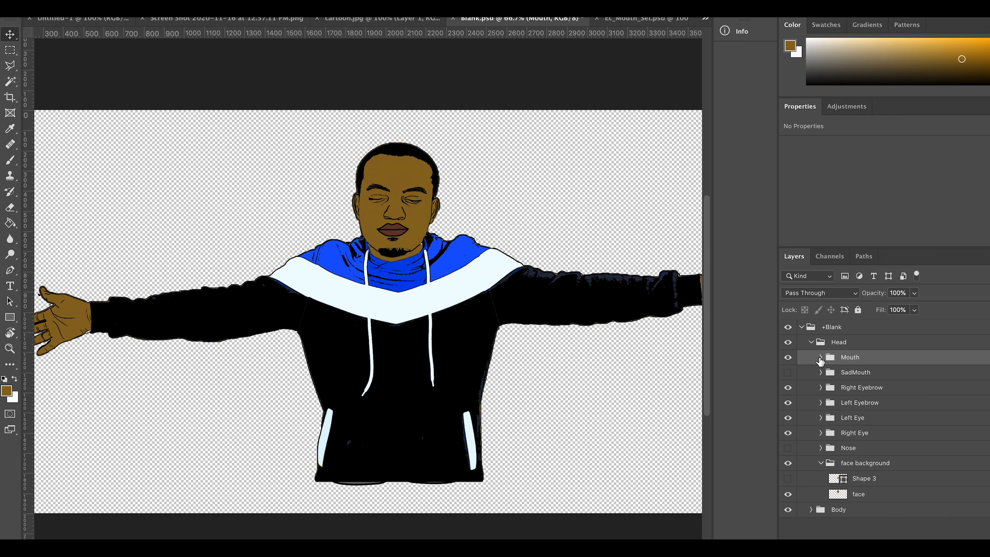
Fill the upper and lower lips of the Mouth group's Neutral layer with the face's brown skin color using the Paint Bucket.
click(821, 357)
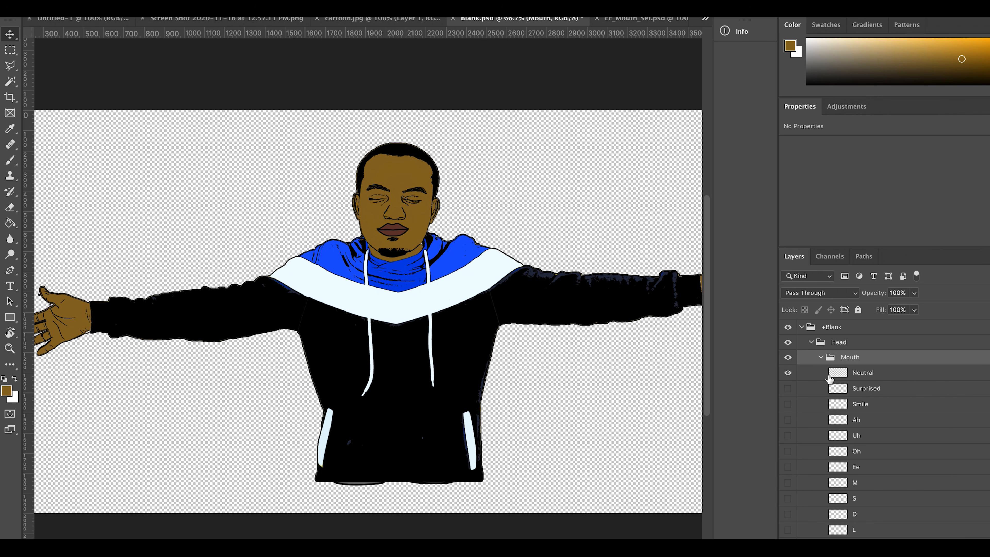
click(861, 375)
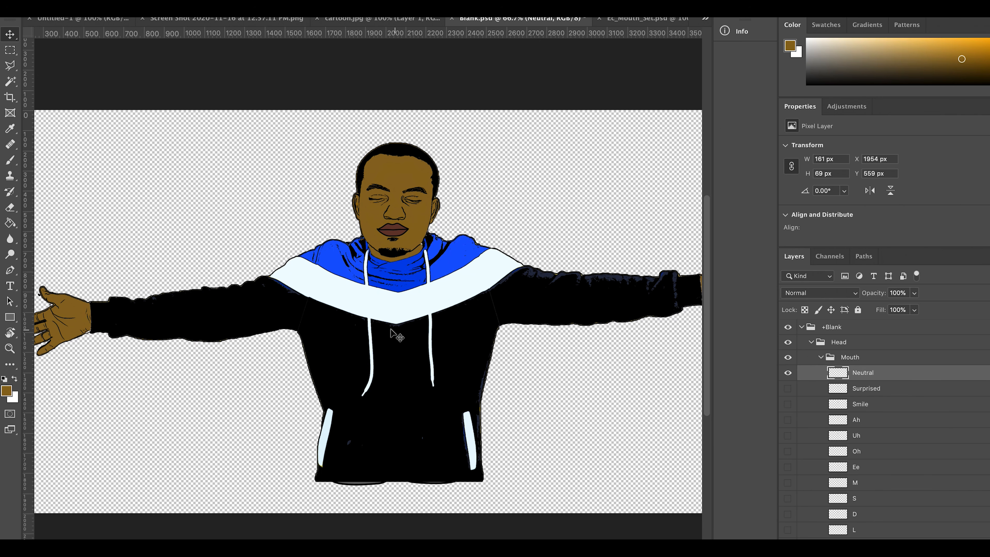
click(10, 128)
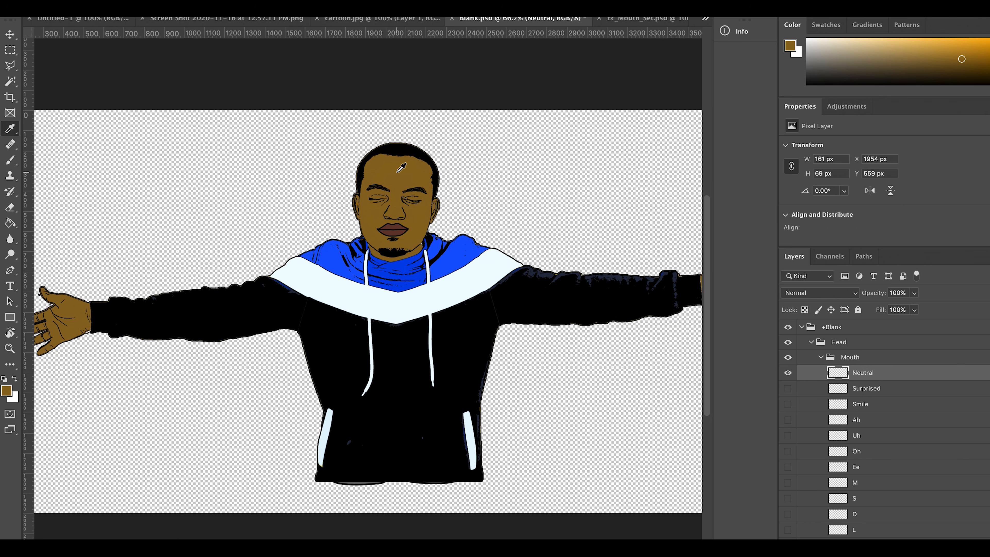
click(9, 223)
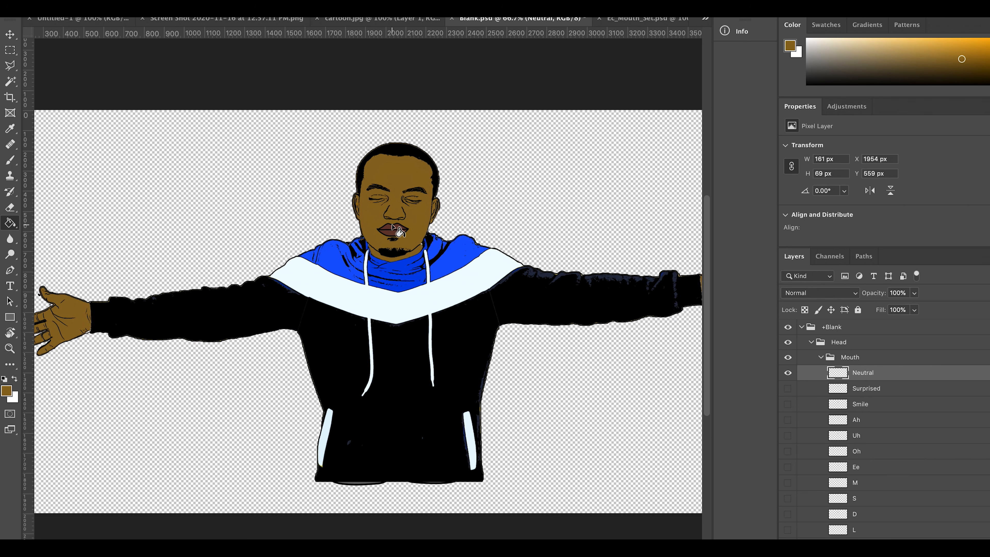
key(super+plus)
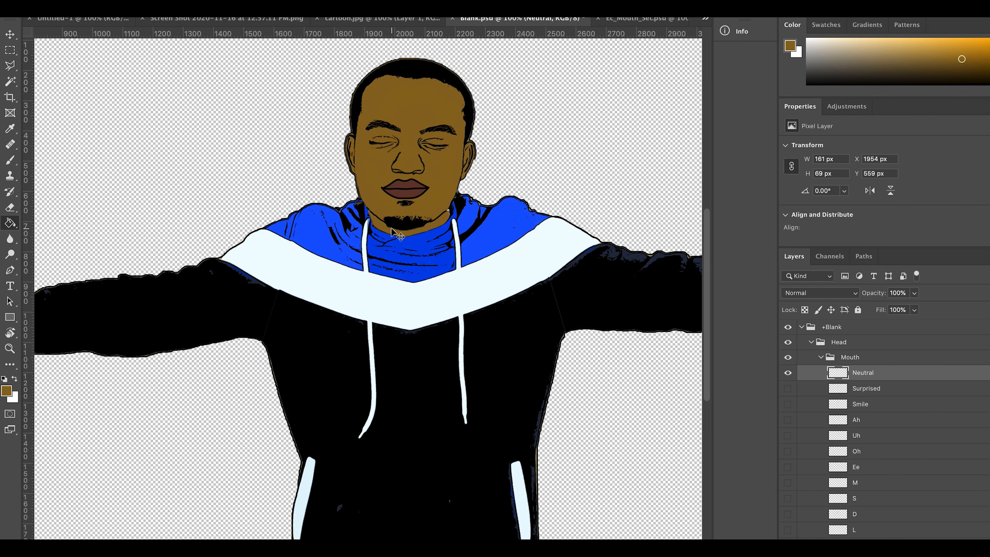
click(407, 185)
click(408, 194)
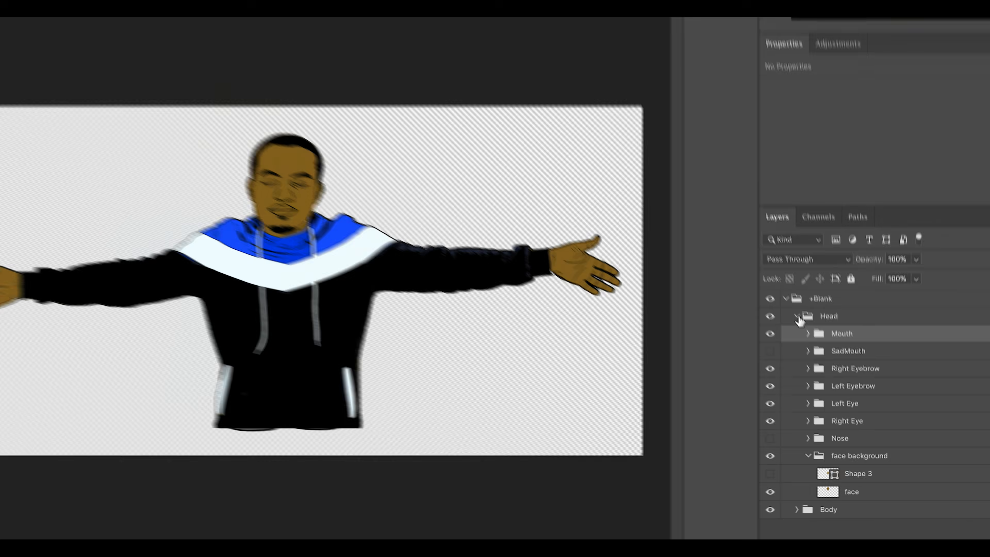
Open the Body group's Right Arm folder and select the right hand's Flip layer, showing it in place of the default hand.
click(811, 342)
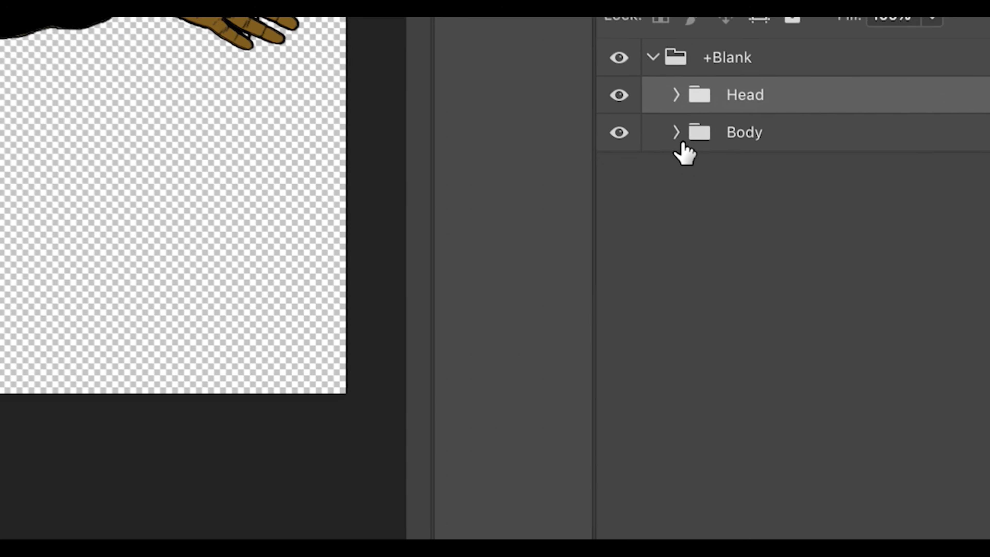
click(678, 134)
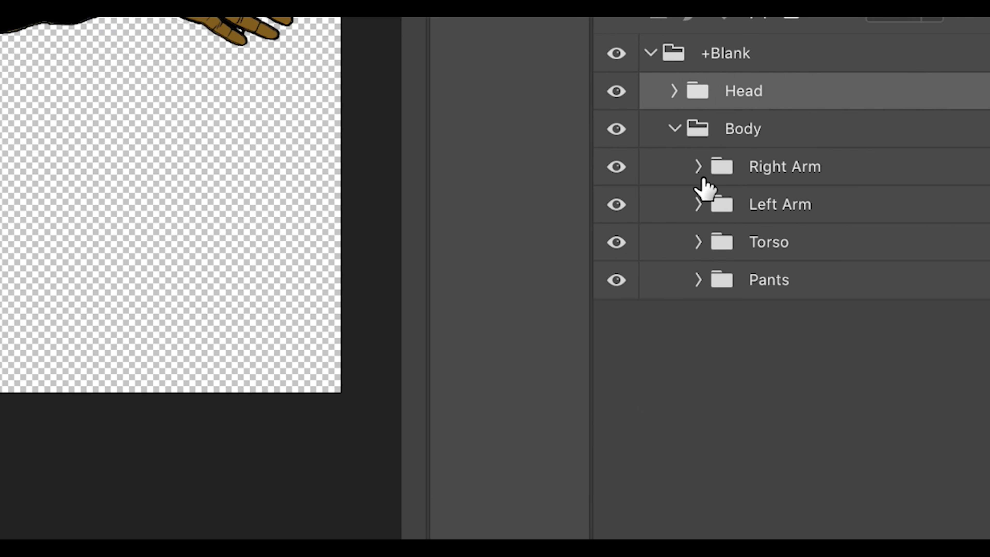
click(699, 167)
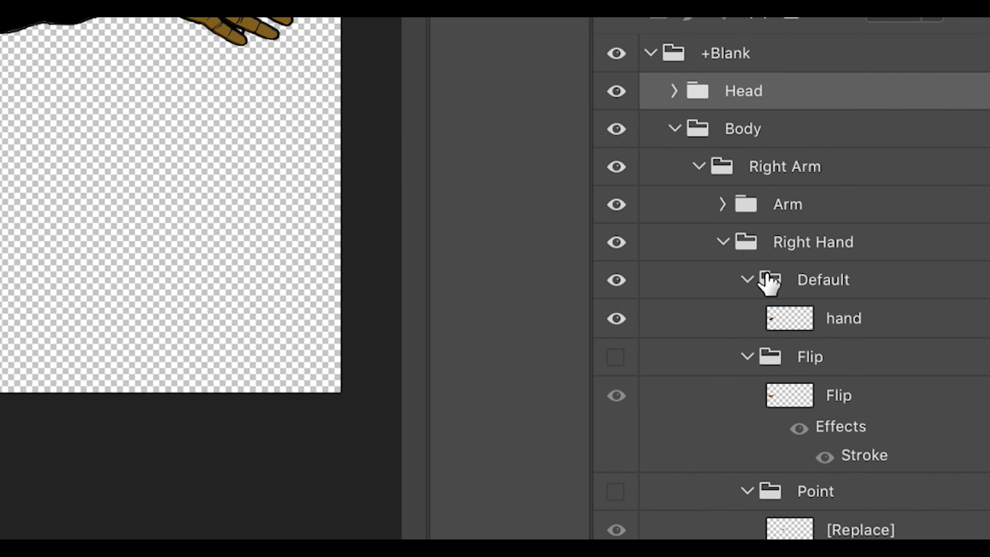
click(805, 326)
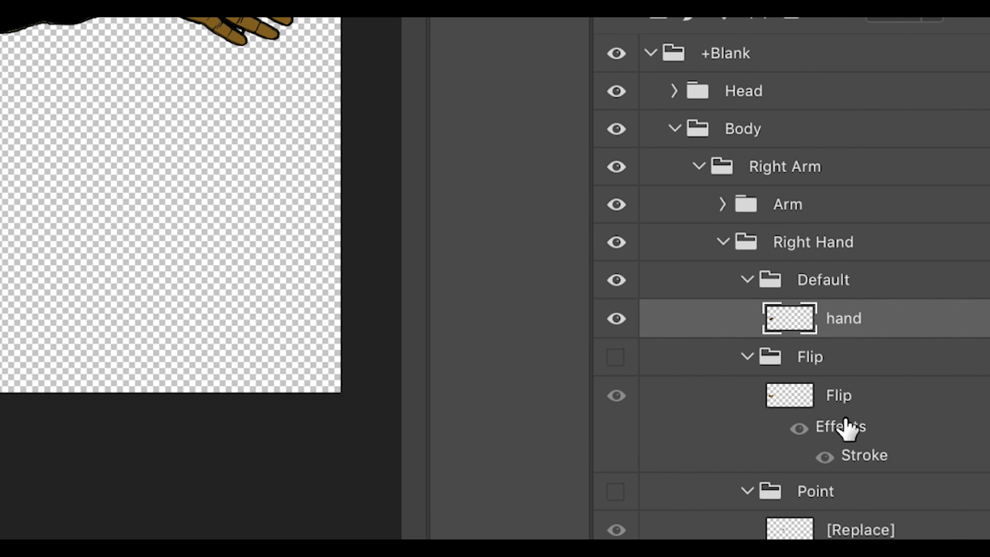
click(835, 401)
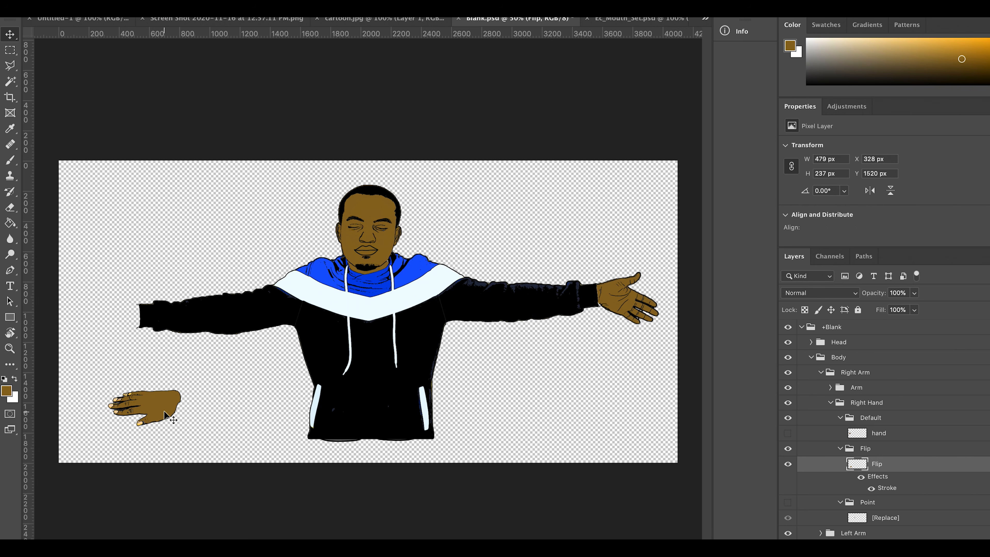
Move the Flip hand onto the end of the right sleeve, nudge it upward into alignment with the cuff, and save the file.
drag(166, 413, 126, 317)
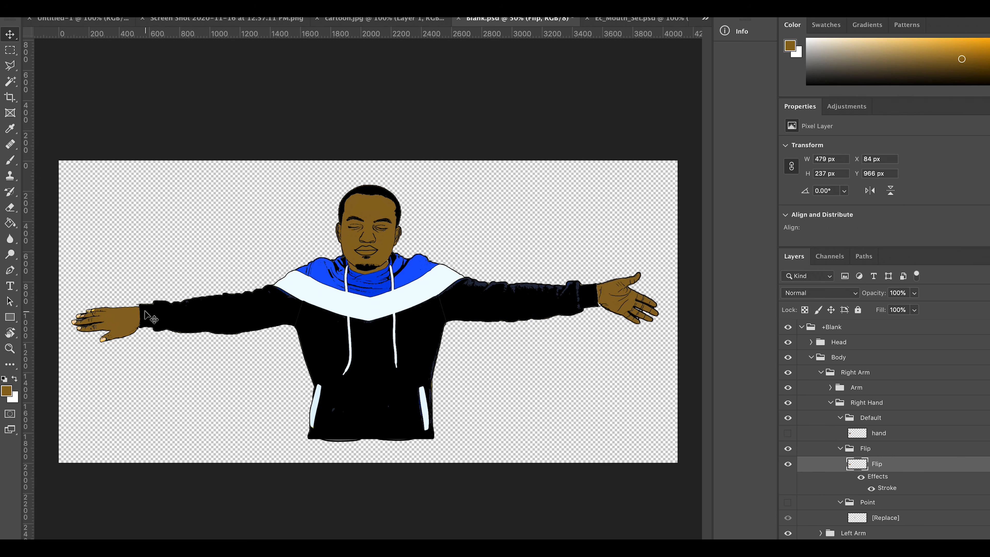
key(Up)
key(Up)
key(Up)
key(Up)
key(Up)
key(Up)
key(super+s)
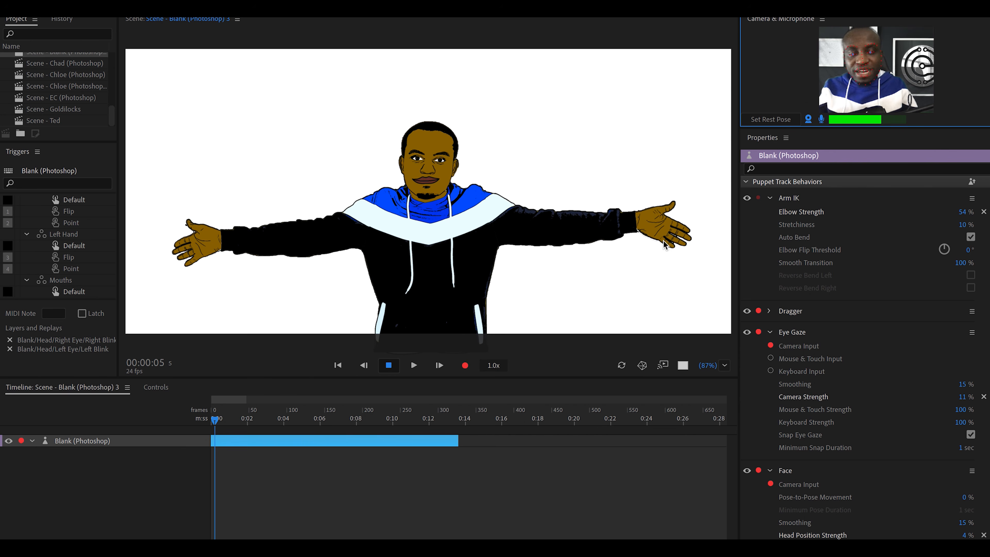
In Character Animator, set the puppet's rest pose and trigger the Right Hand's Flip.
click(778, 121)
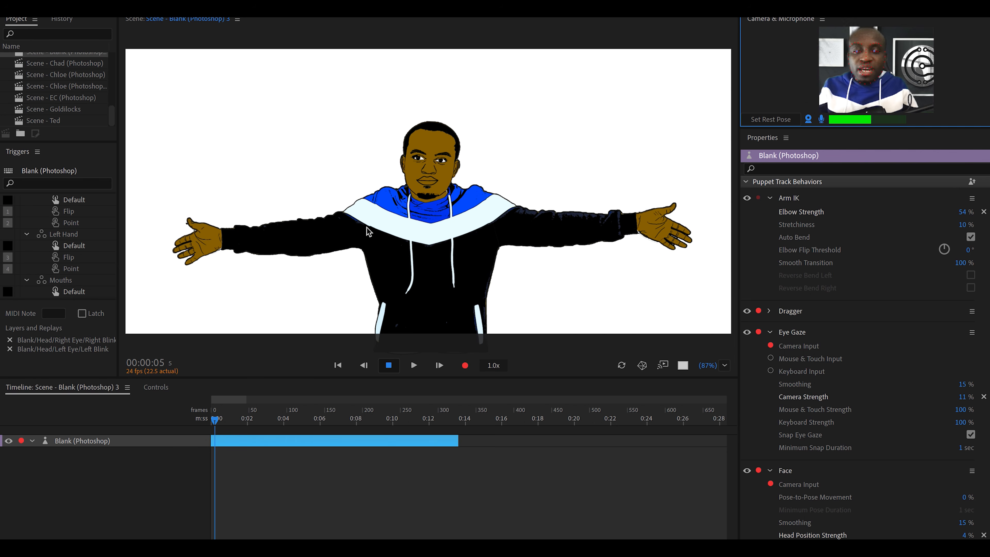
scroll(46, 223, up, 1)
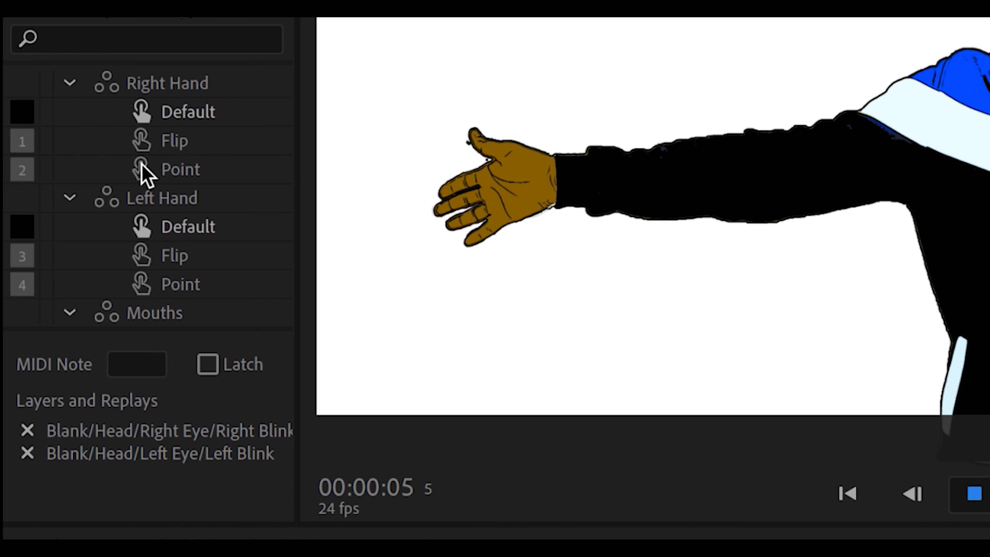
key(1)
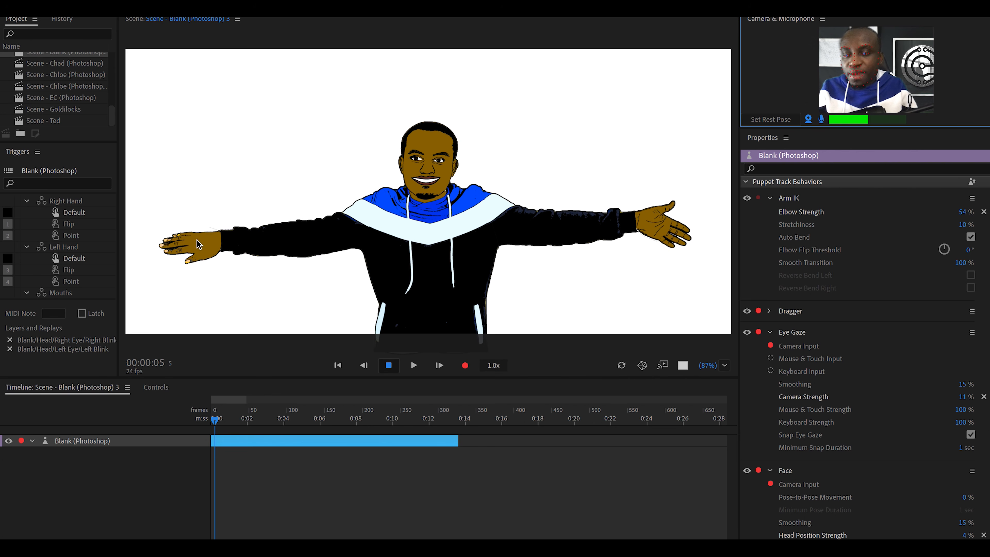
Bend the puppet's right and left arms inward so the flipped hands rest in front of the torso, one above the other.
drag(199, 244, 445, 257)
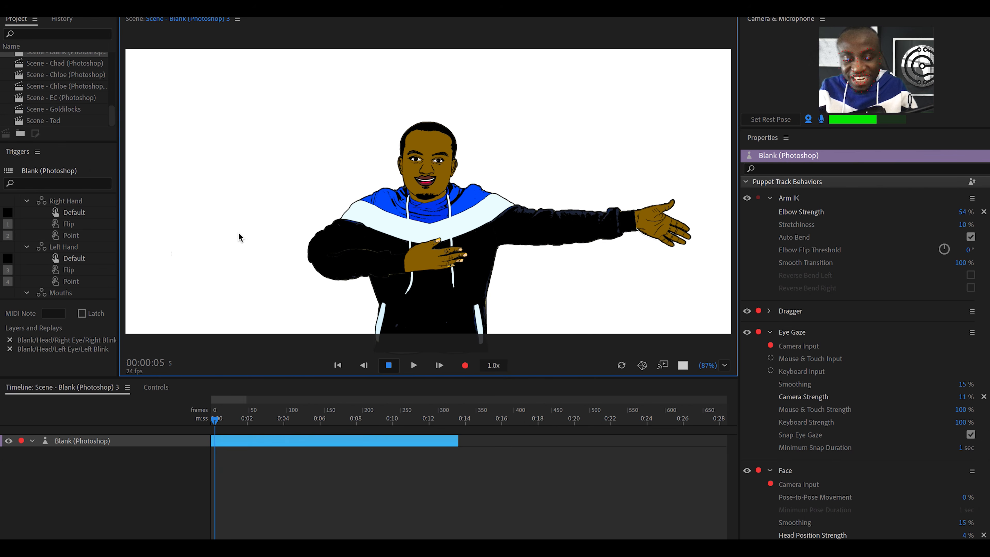
drag(641, 228, 483, 308)
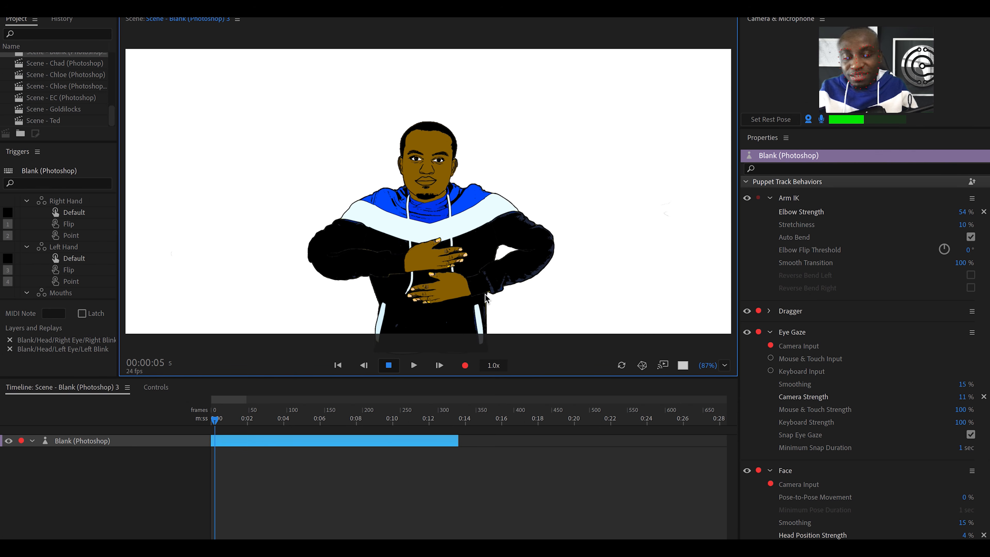
scroll(92, 281, down, 2)
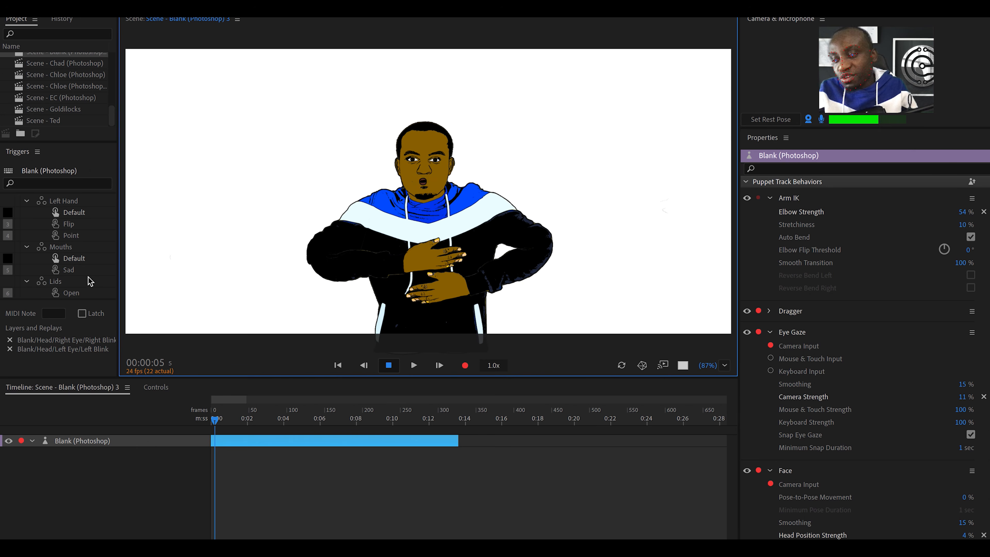
scroll(77, 264, up, 2)
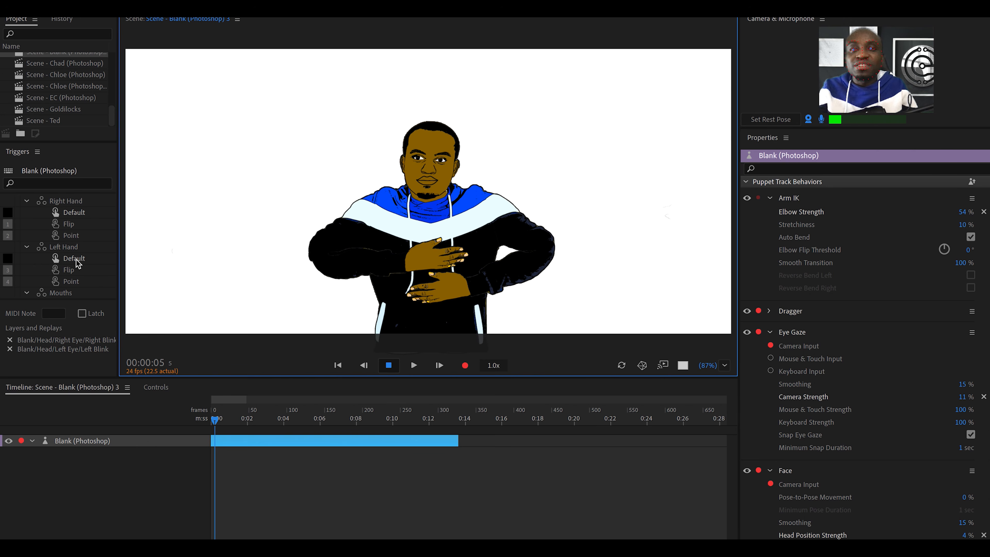